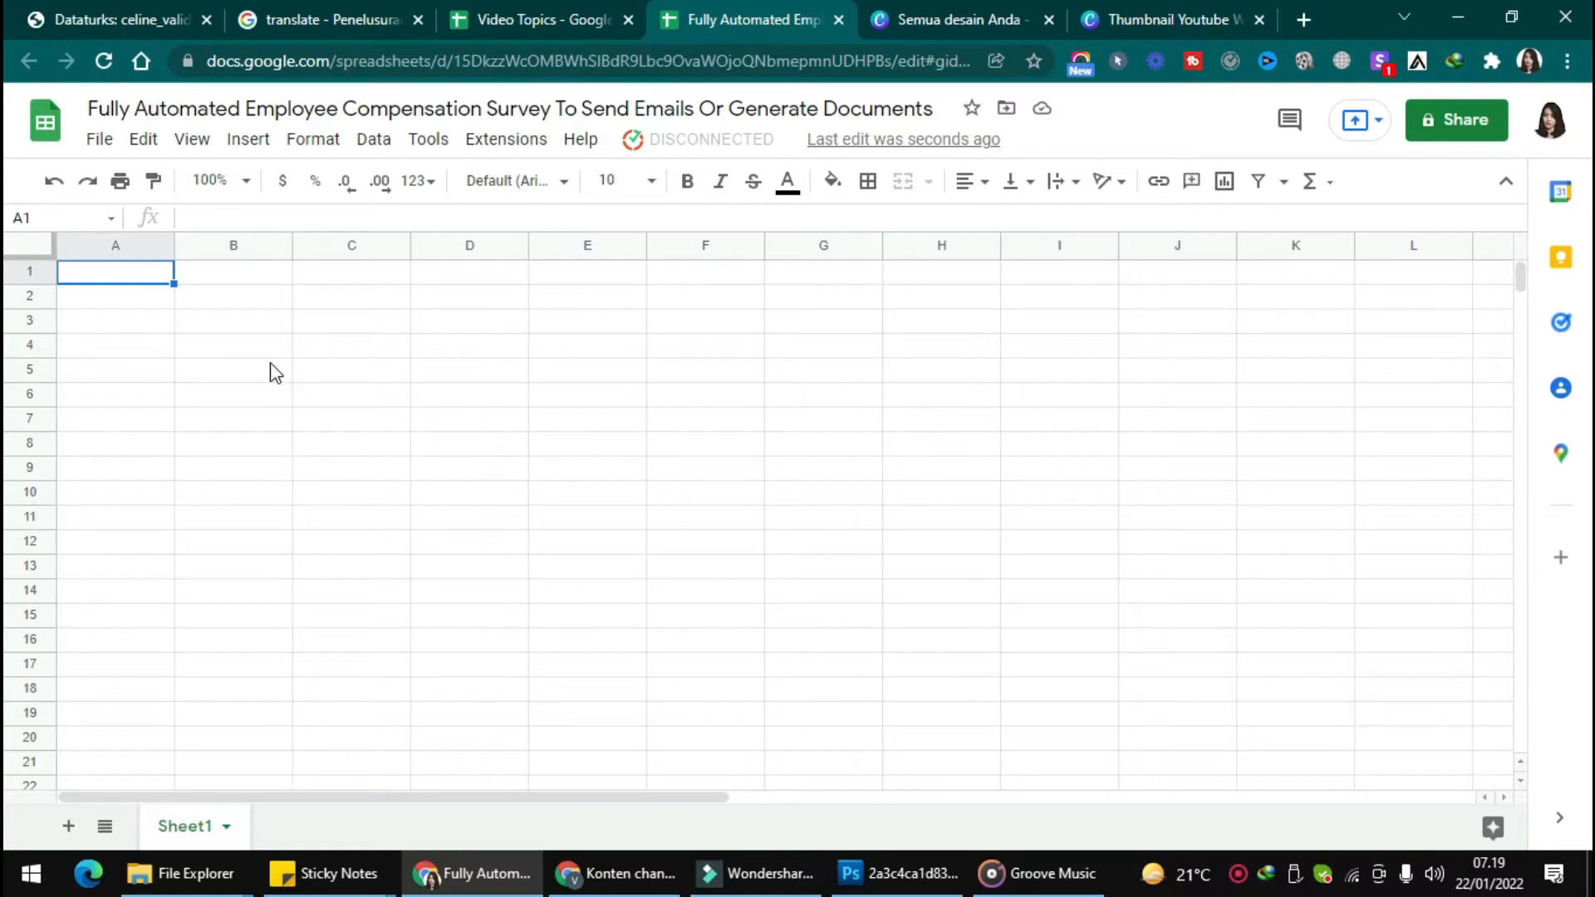
- Find the Employee Compensation Survey among the Kulfi Forms templates and load it into the spreadsheet
click(506, 140)
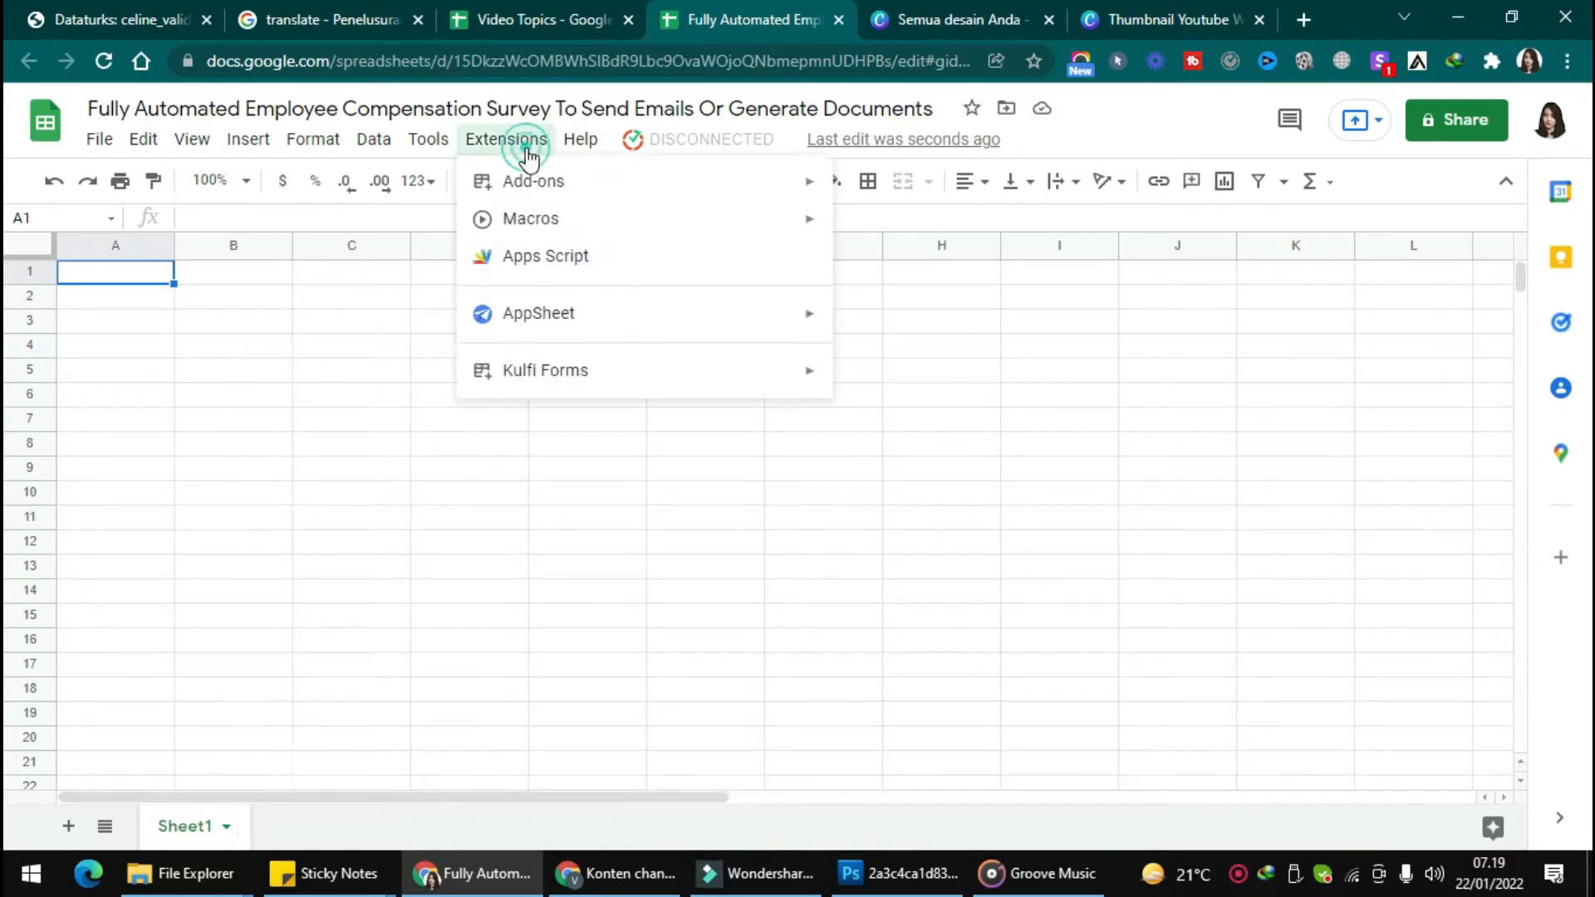
click(615, 374)
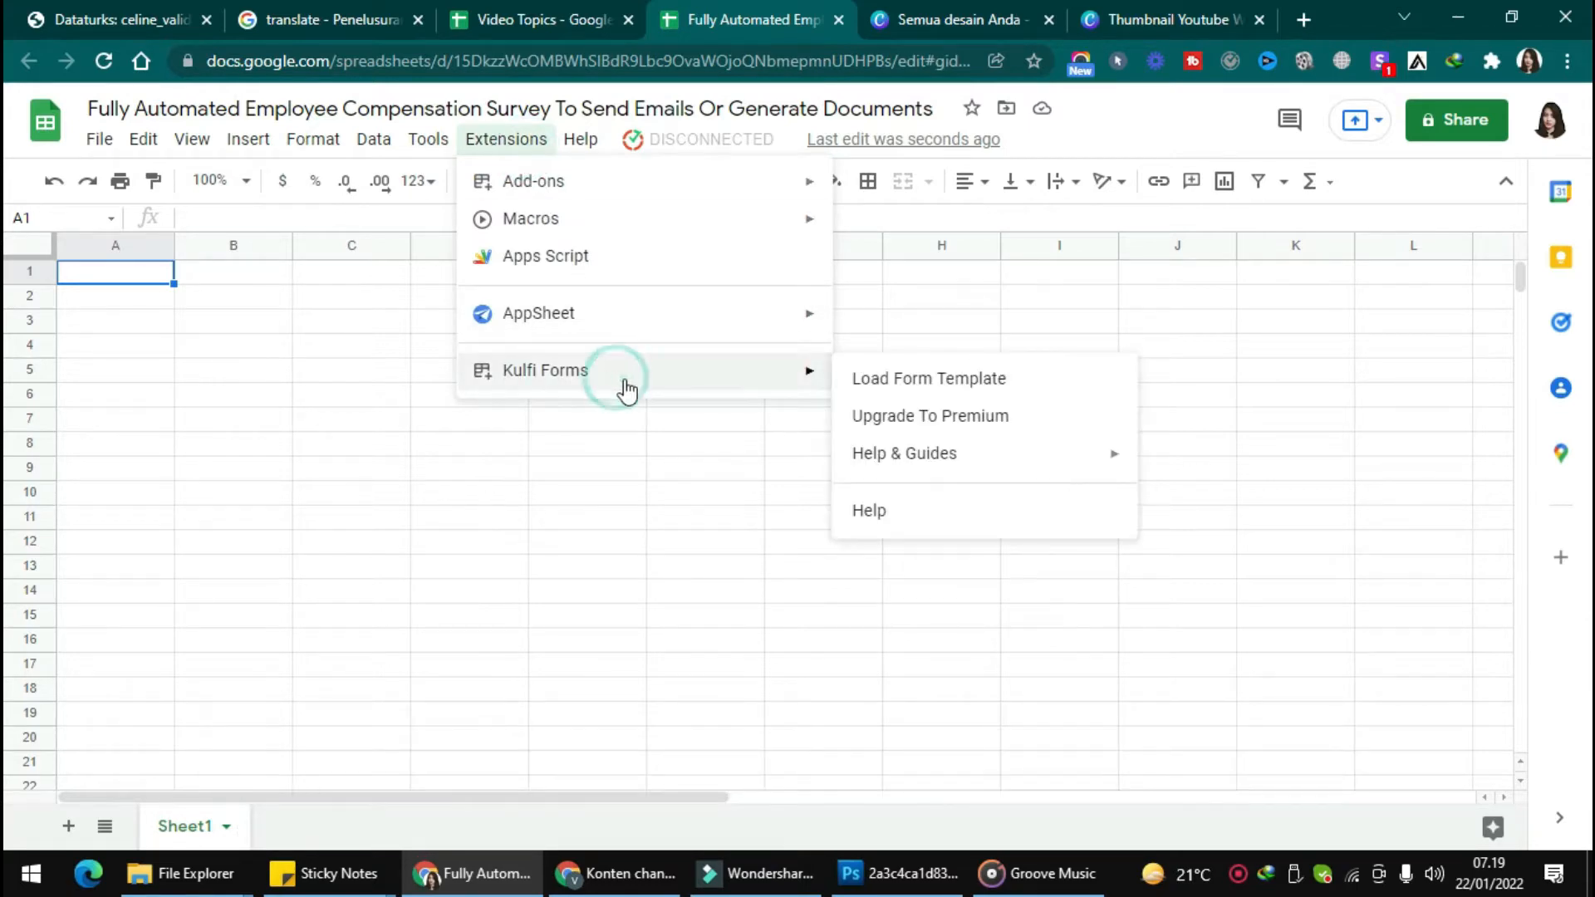
click(888, 382)
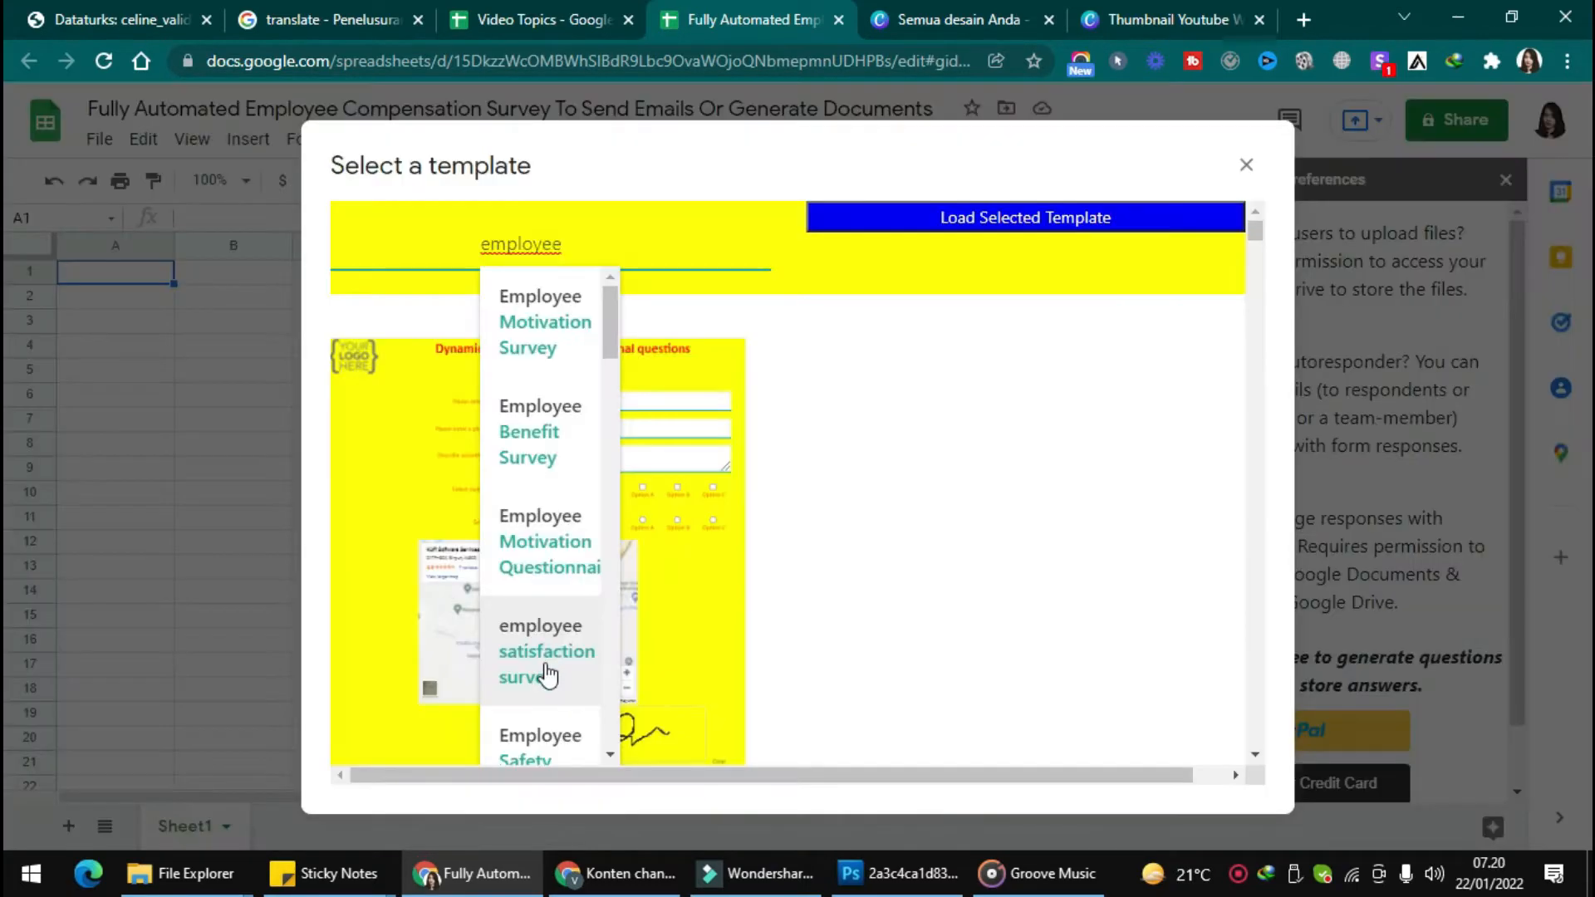
scroll(547, 670, down, 5)
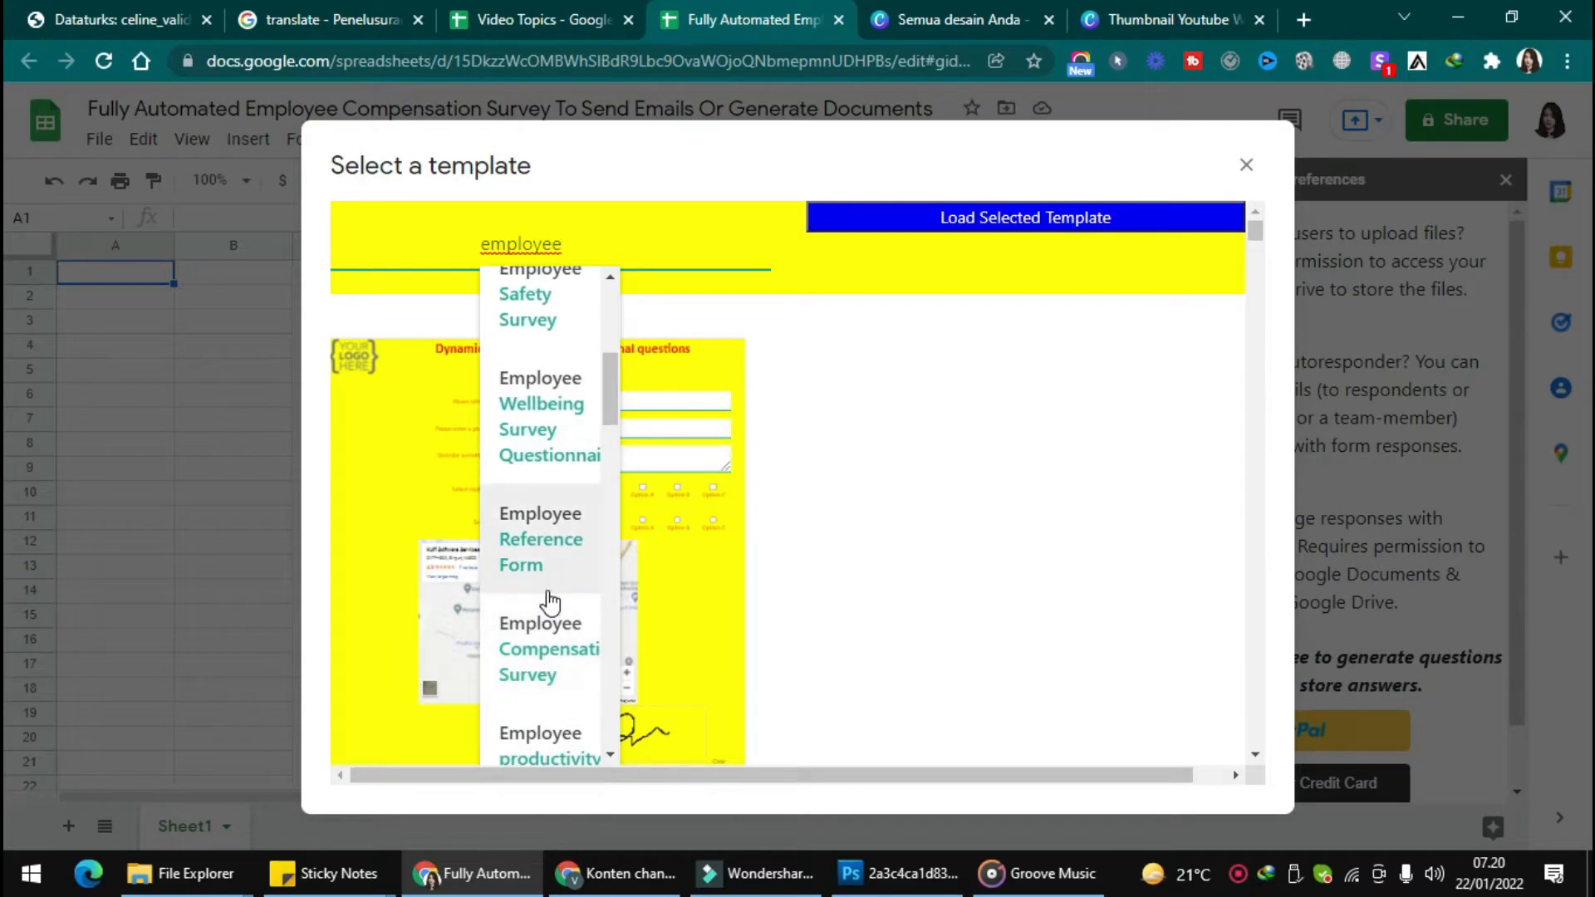
click(548, 660)
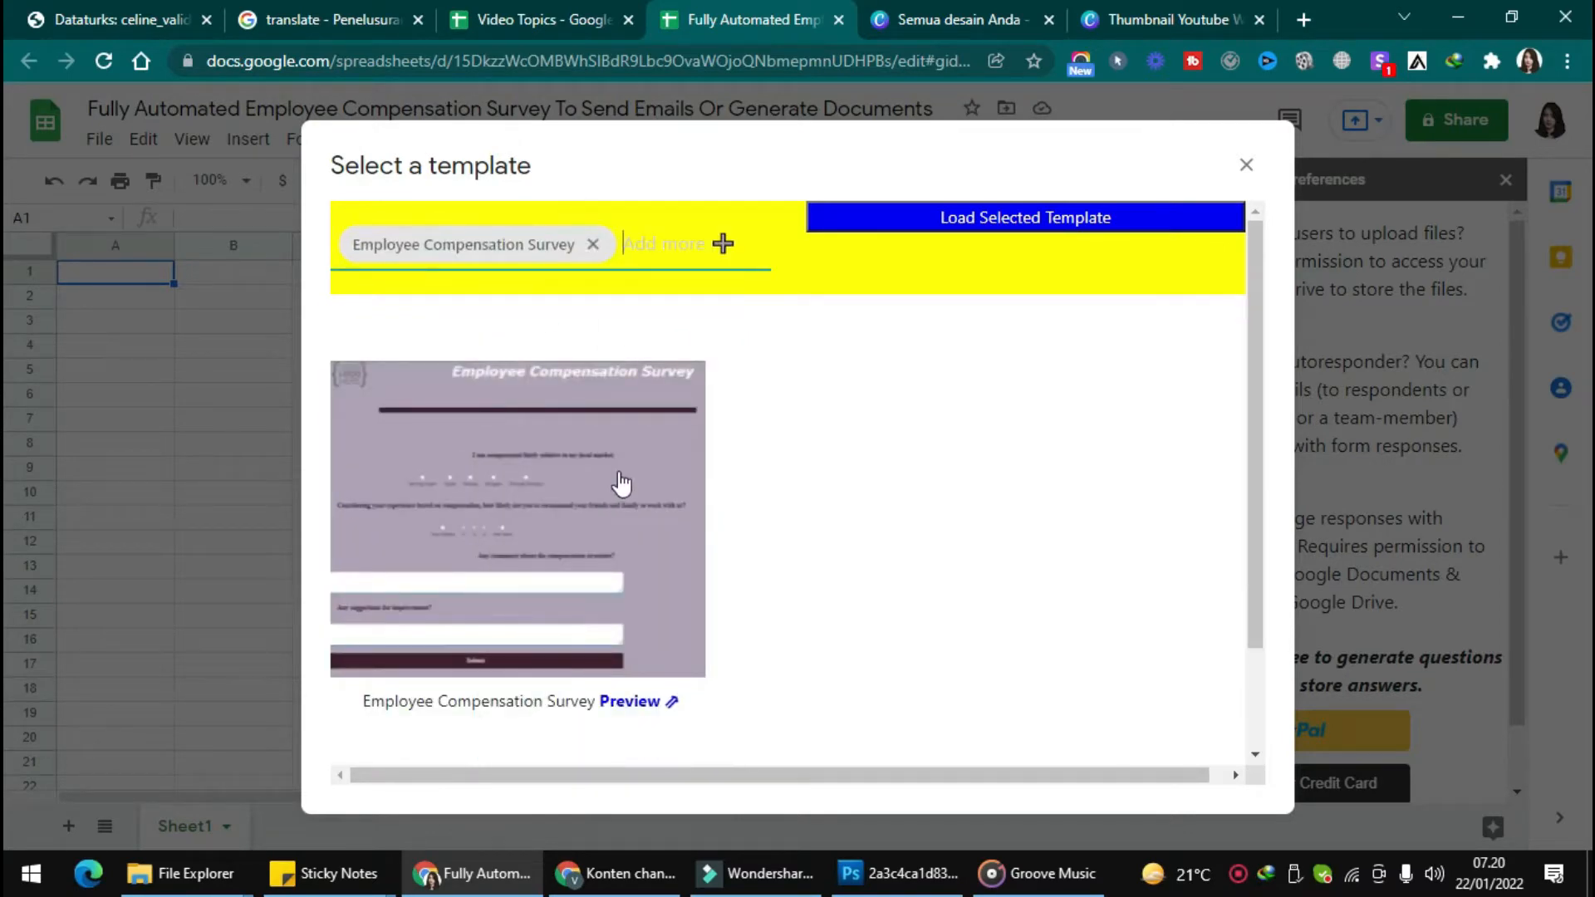
click(620, 478)
click(971, 235)
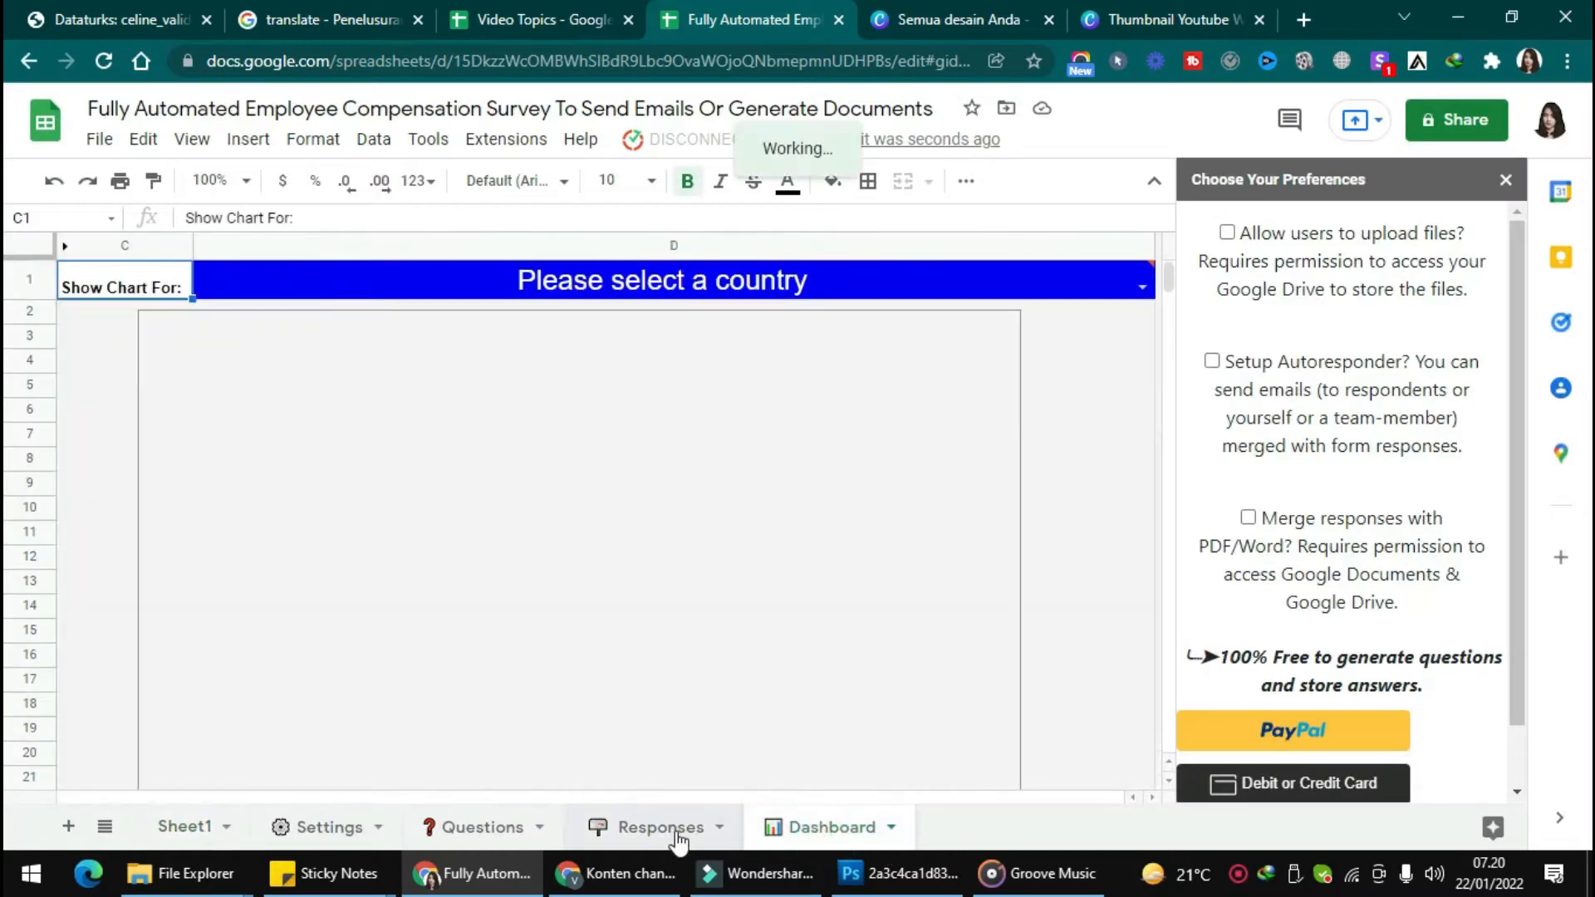
- View the Questions and Settings sheets and start generating the web form link with Kulfi Forms
click(492, 828)
right_click(331, 826)
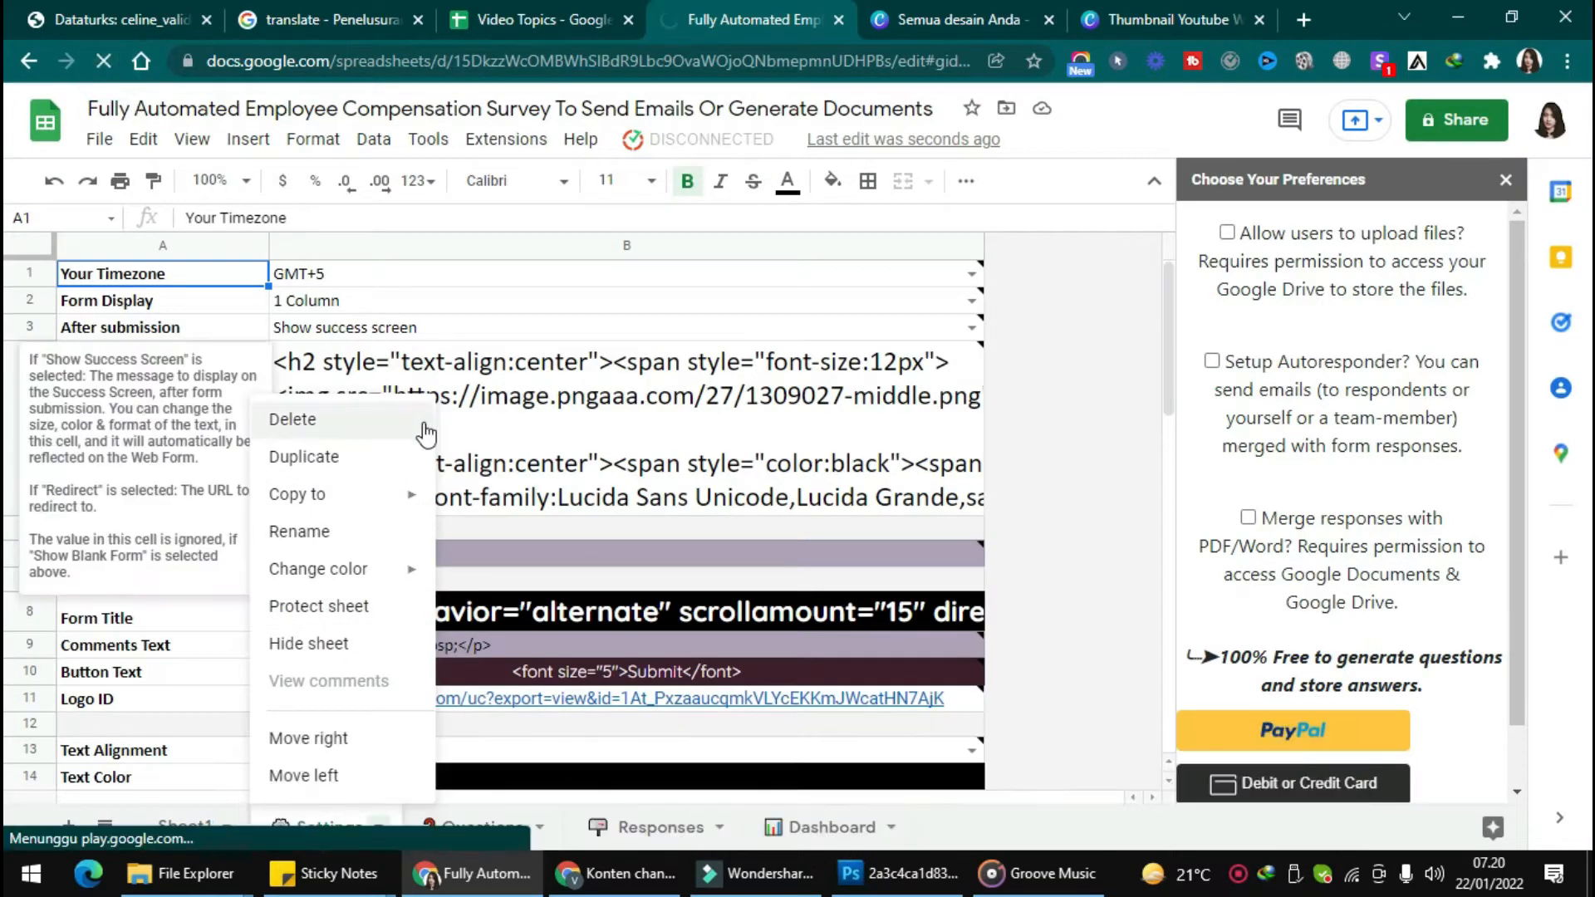
click(700, 141)
click(687, 177)
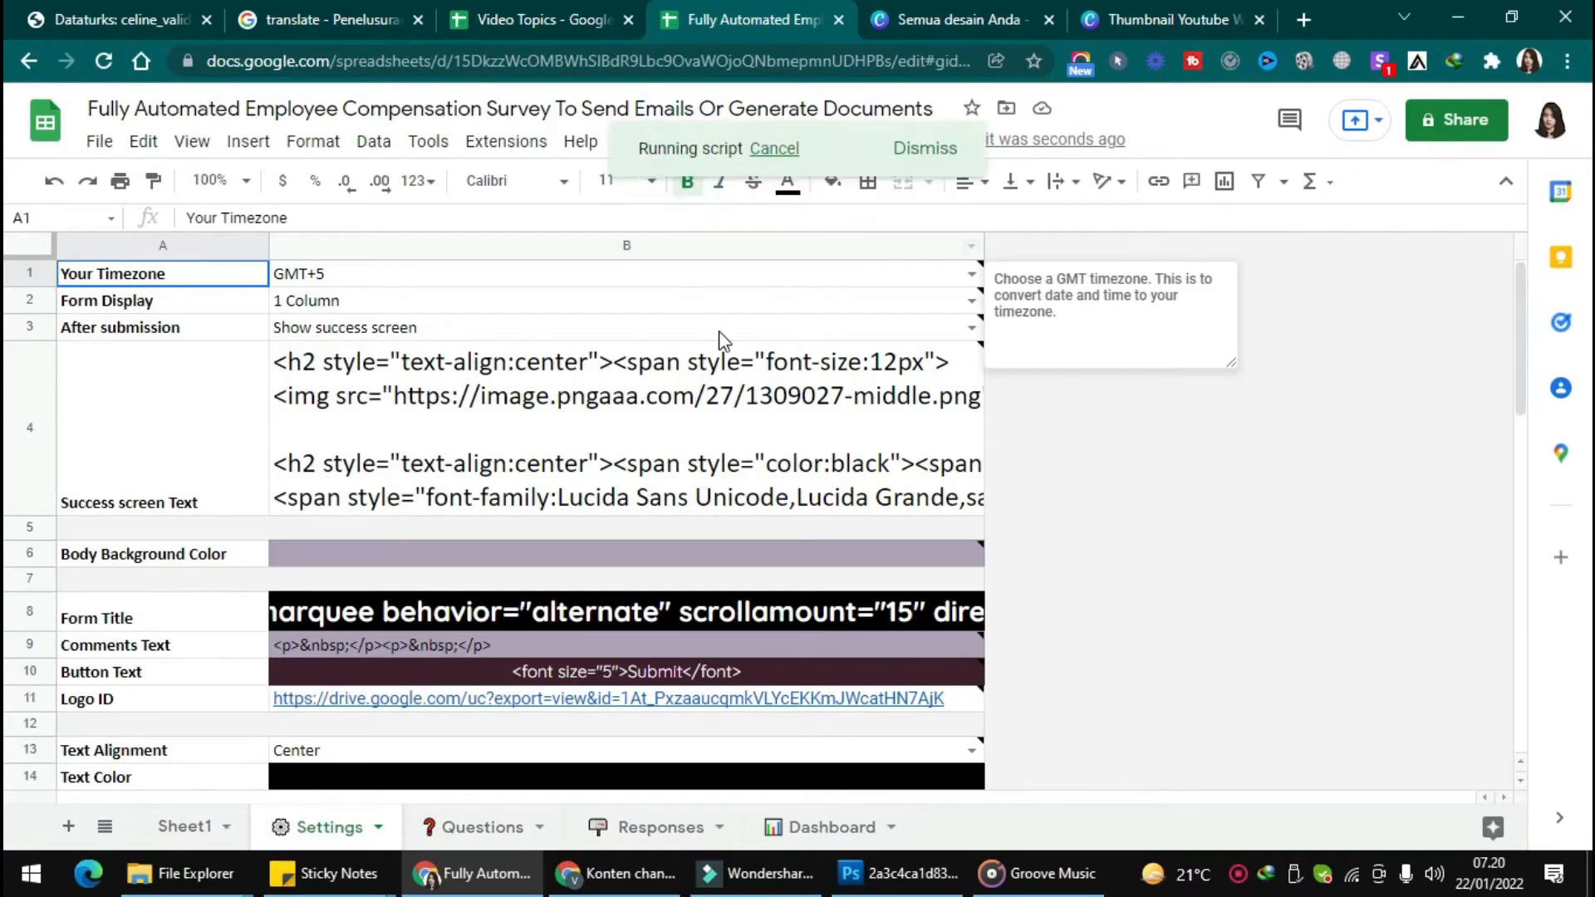
click(805, 518)
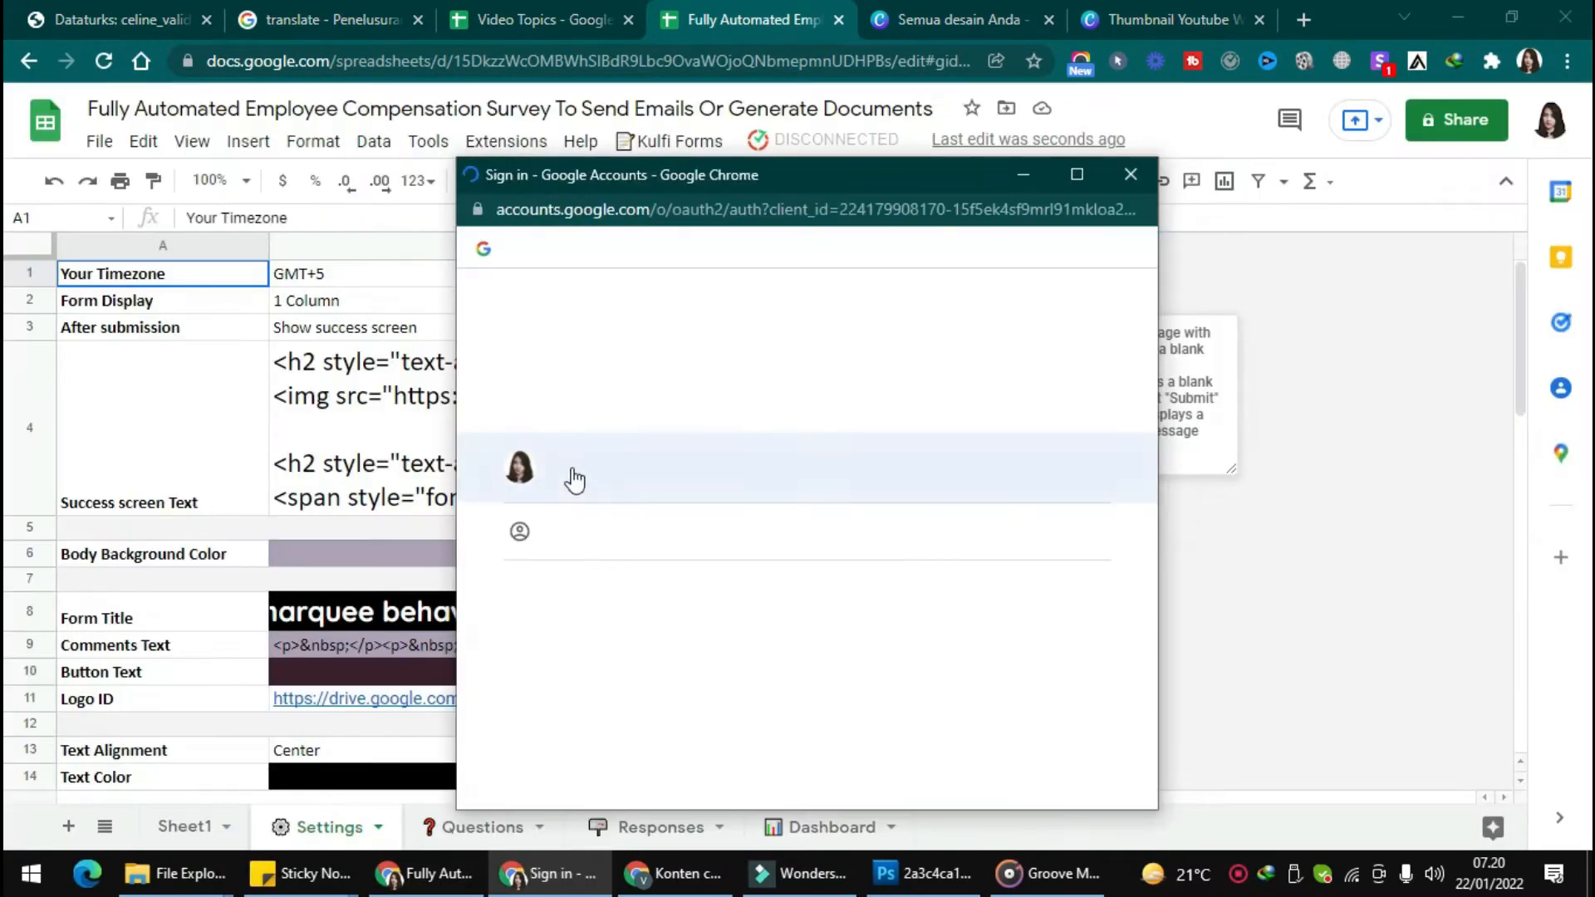
- Select the Google account, proceed to the unverified Kulfi_Forms_ClientScript app and allow the access it requests
click(571, 480)
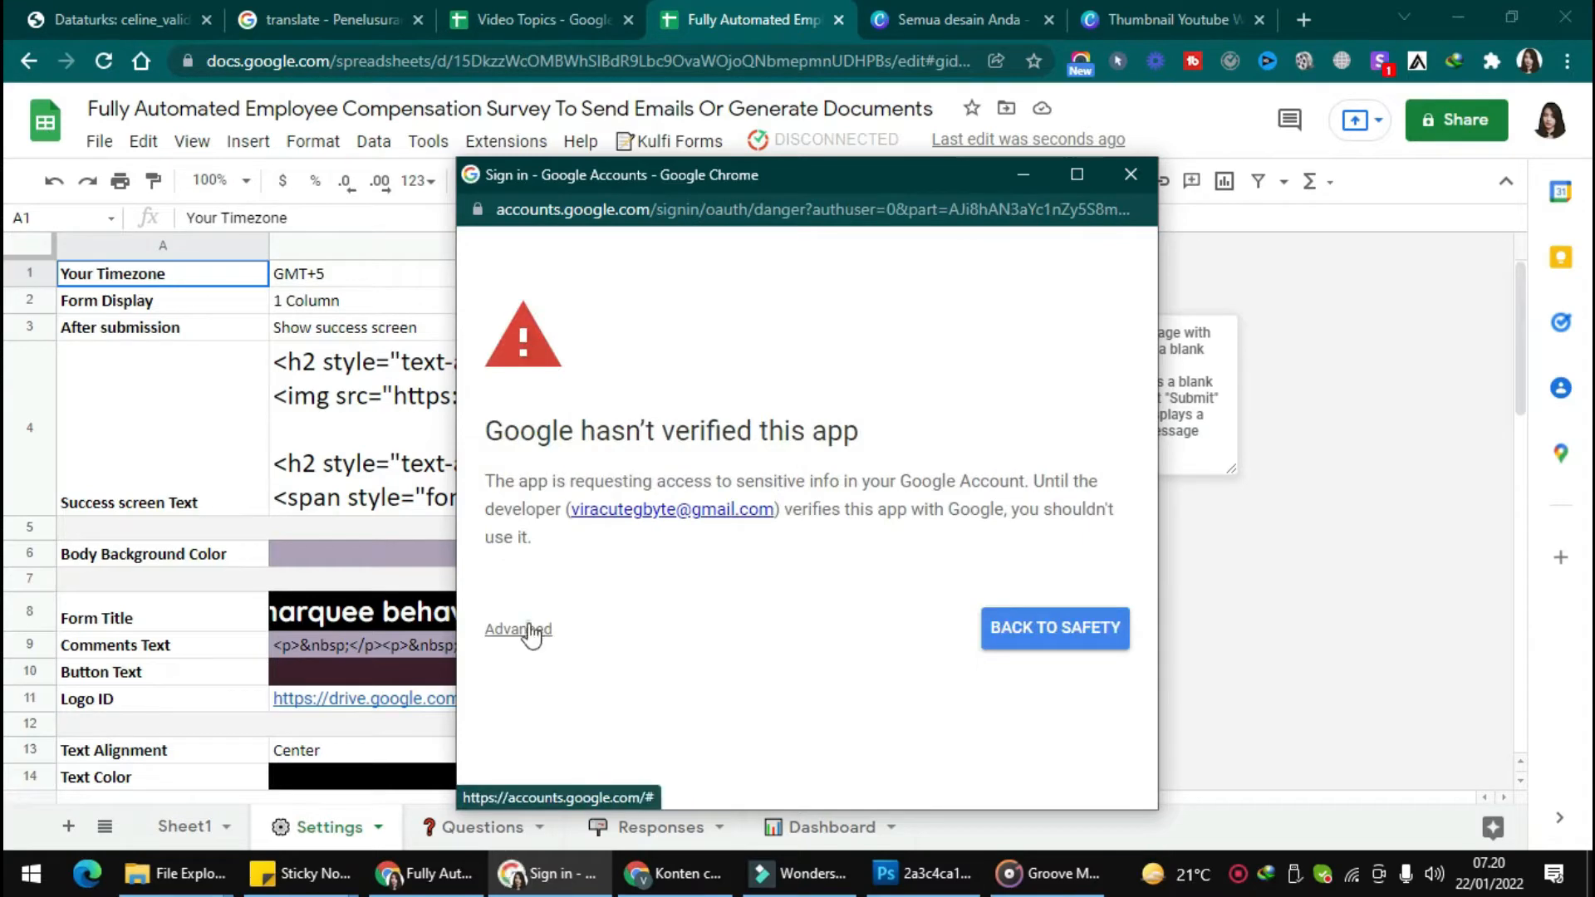
click(532, 625)
scroll(591, 638, down, 1)
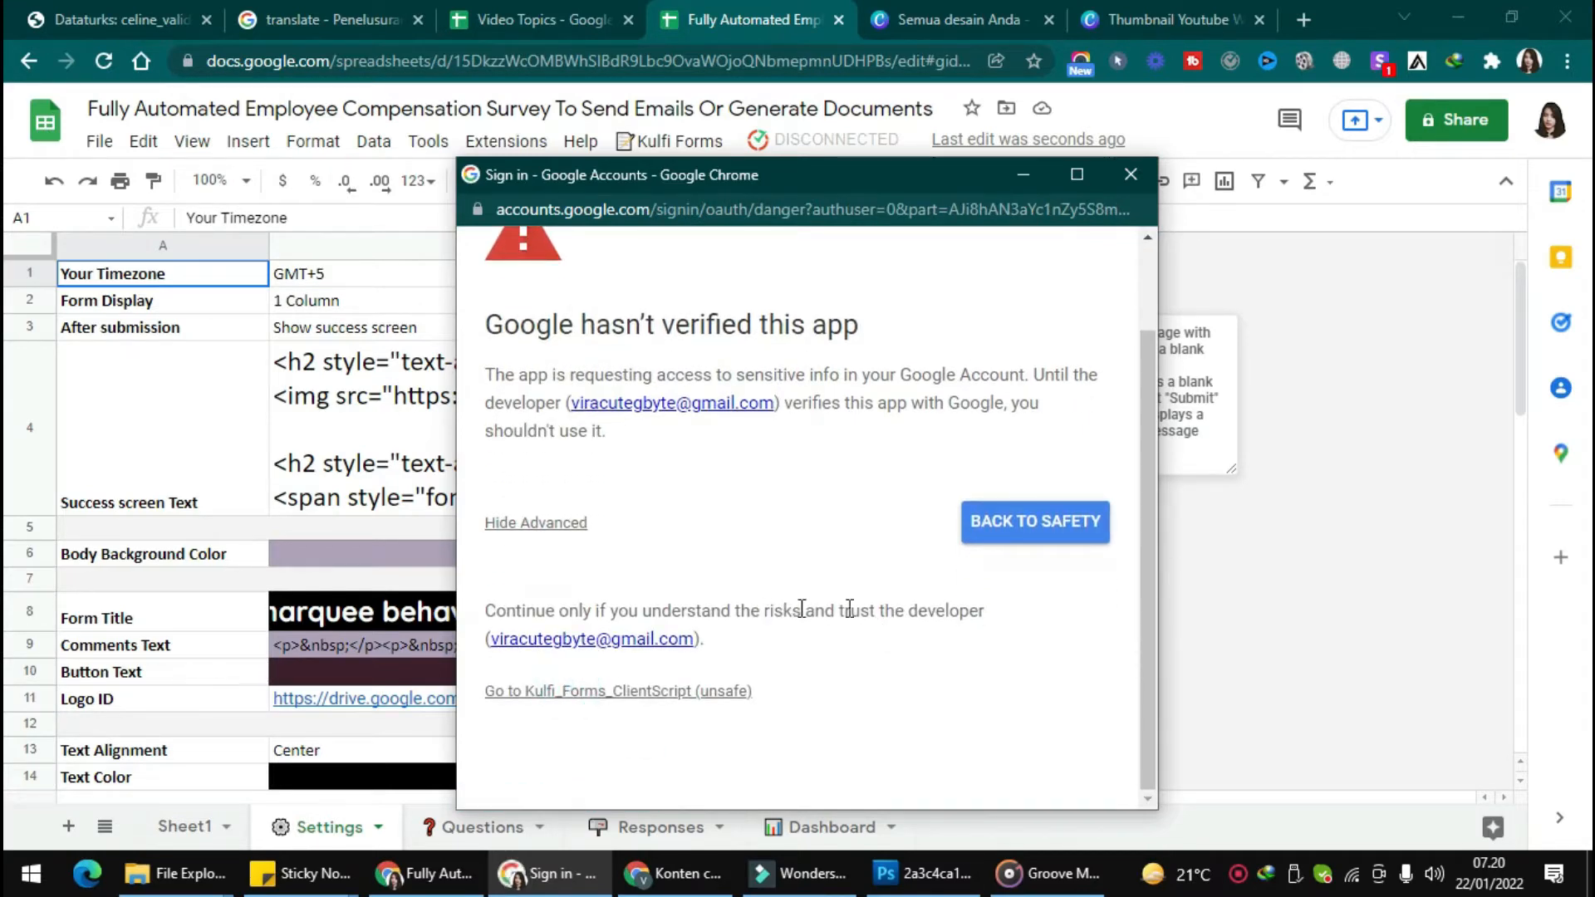
scroll(944, 636, down, 3)
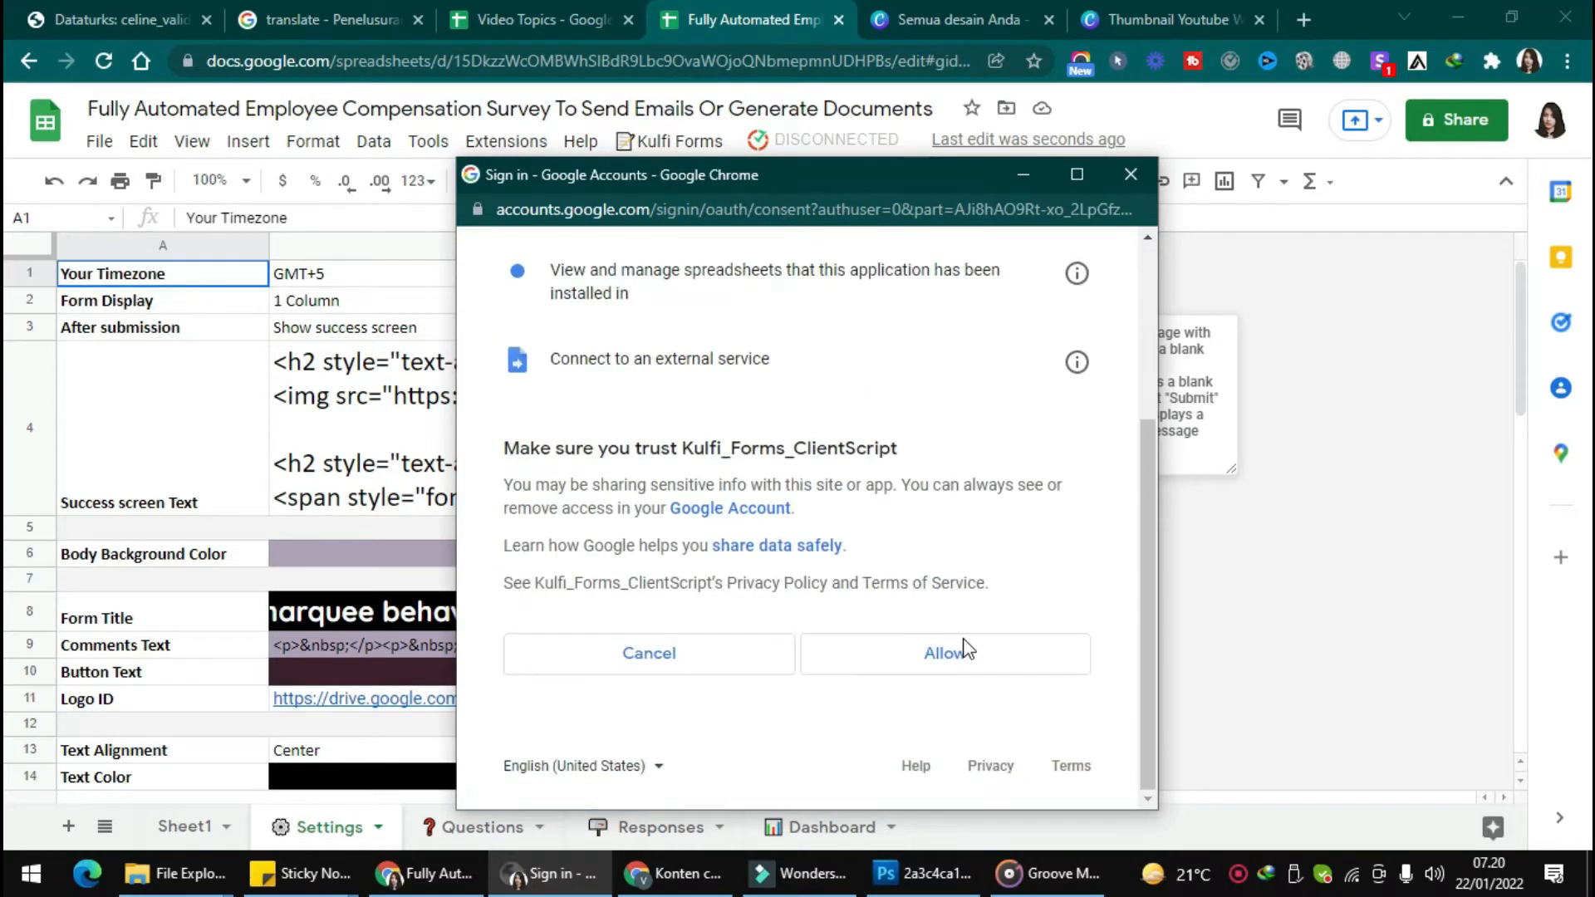
click(953, 654)
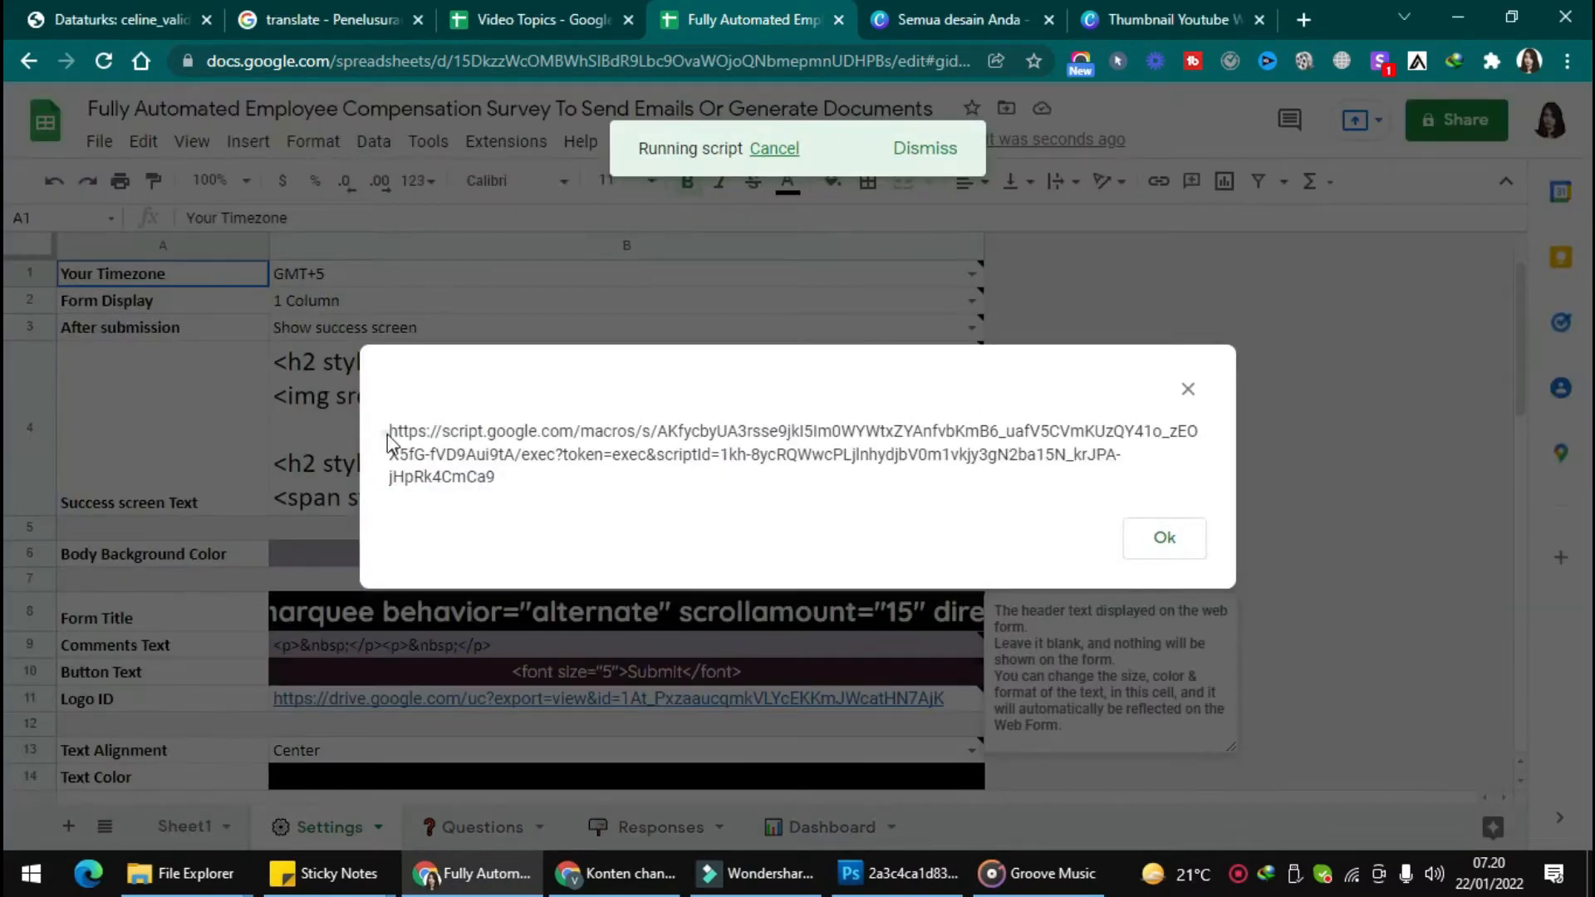
- Copy the generated form link, open it in a new browser tab and look through the whole survey form
drag(388, 440, 560, 502)
key(ctrl+c)
key(ctrl+t)
key(ctrl+v)
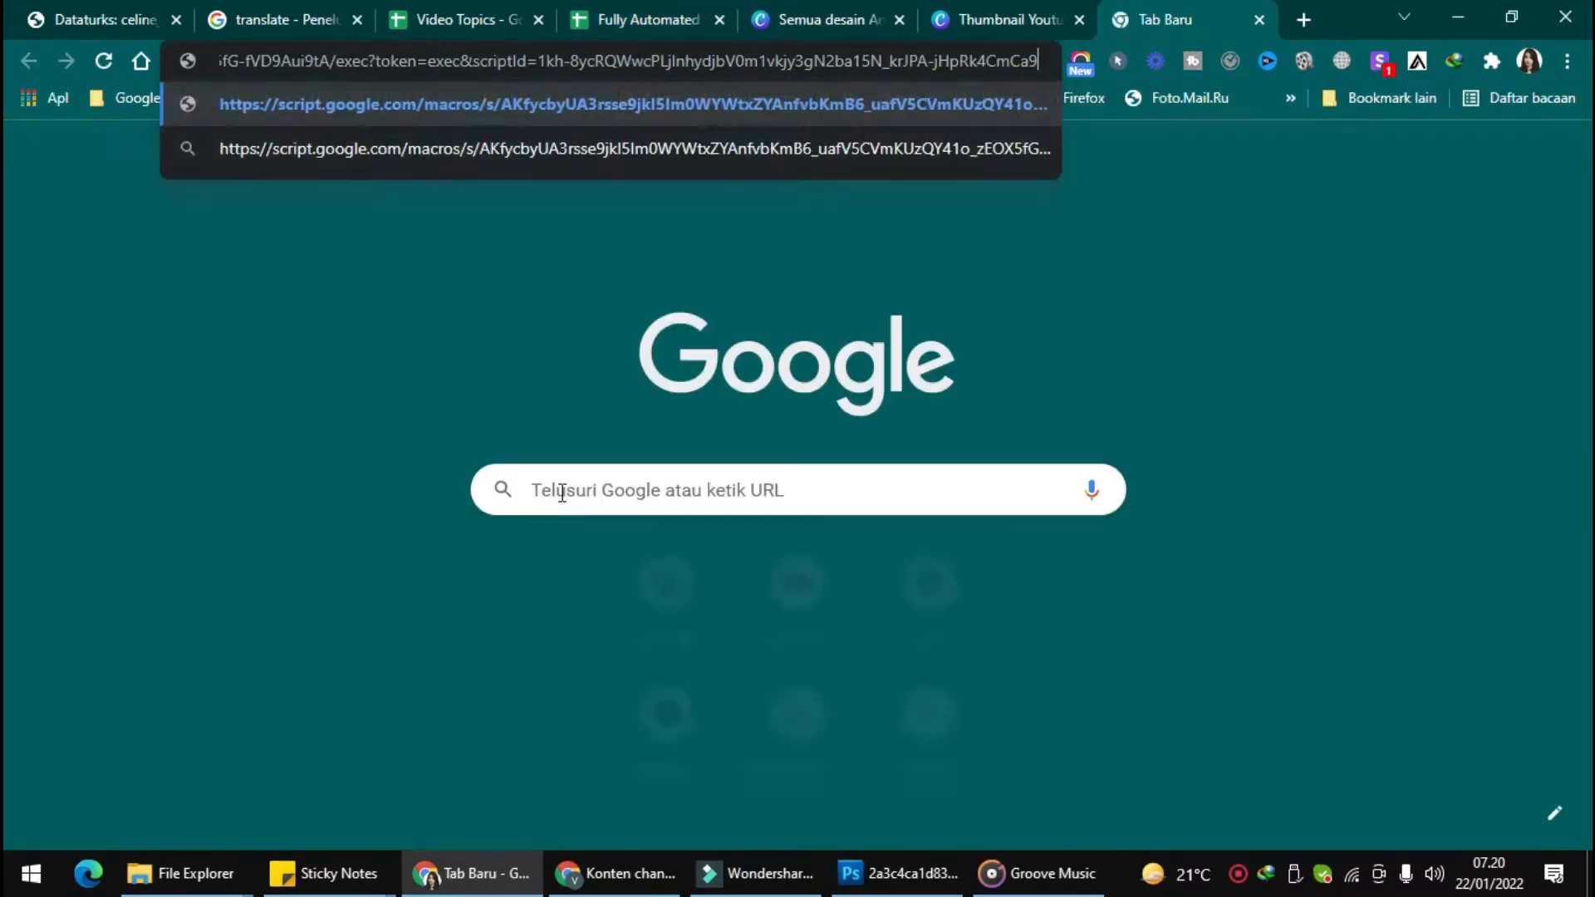
key(Return)
scroll(592, 487, down, 10)
scroll(591, 483, up, 10)
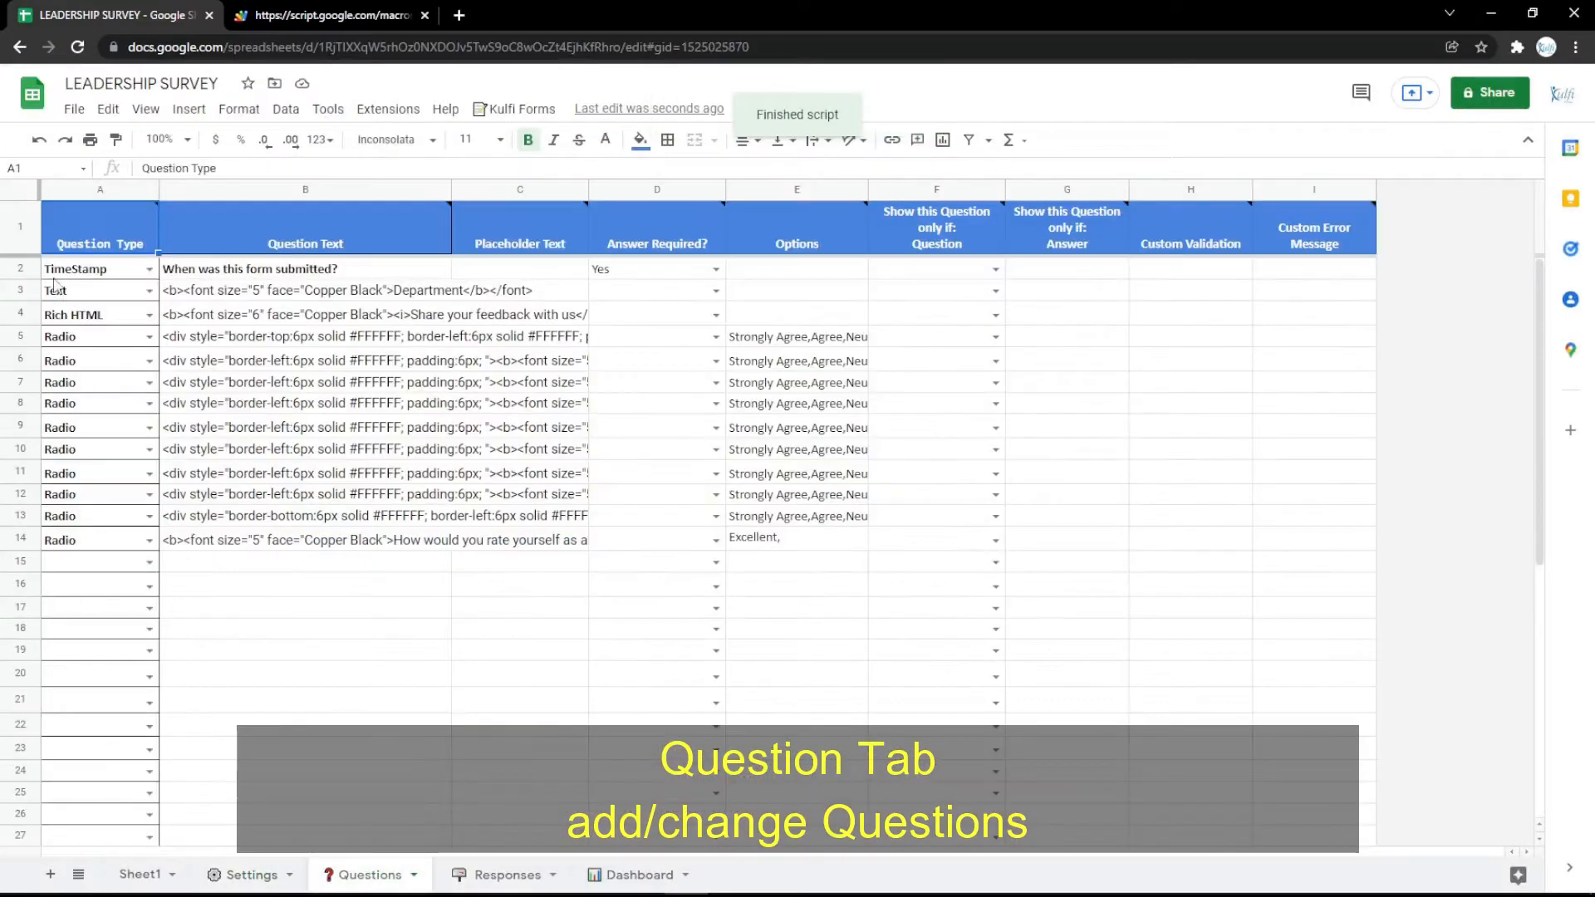
- Insert a row above the Department question in the Questions sheet and set its question type to Text
right_click(25, 298)
click(108, 435)
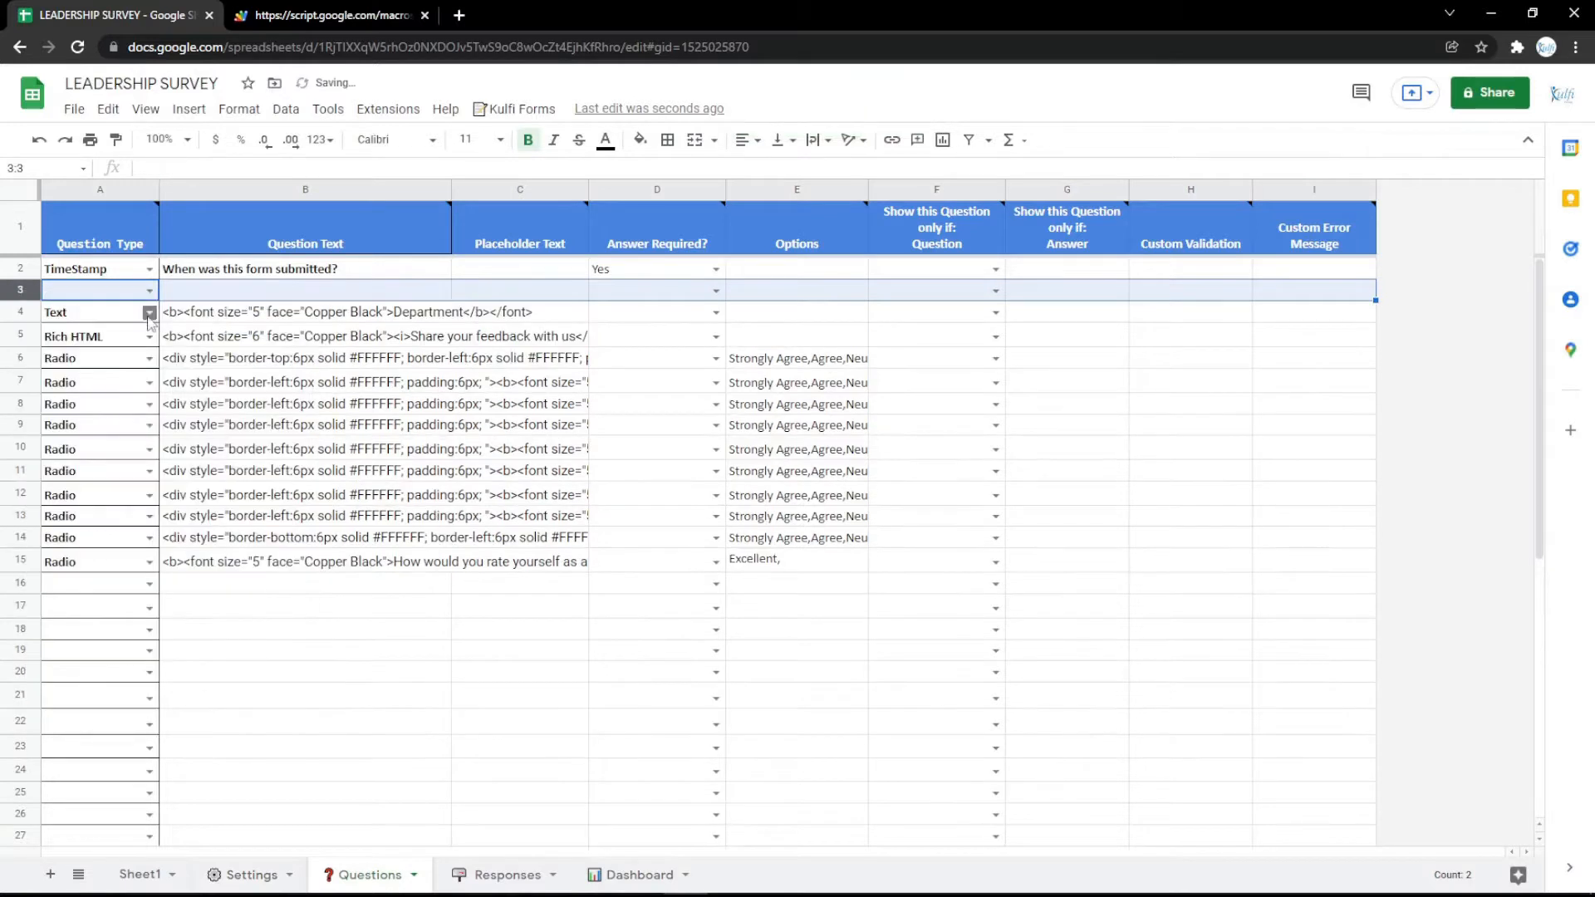
click(150, 297)
click(104, 375)
- Copy the Department question text into B3, change its label to Name and reload the web form
click(270, 318)
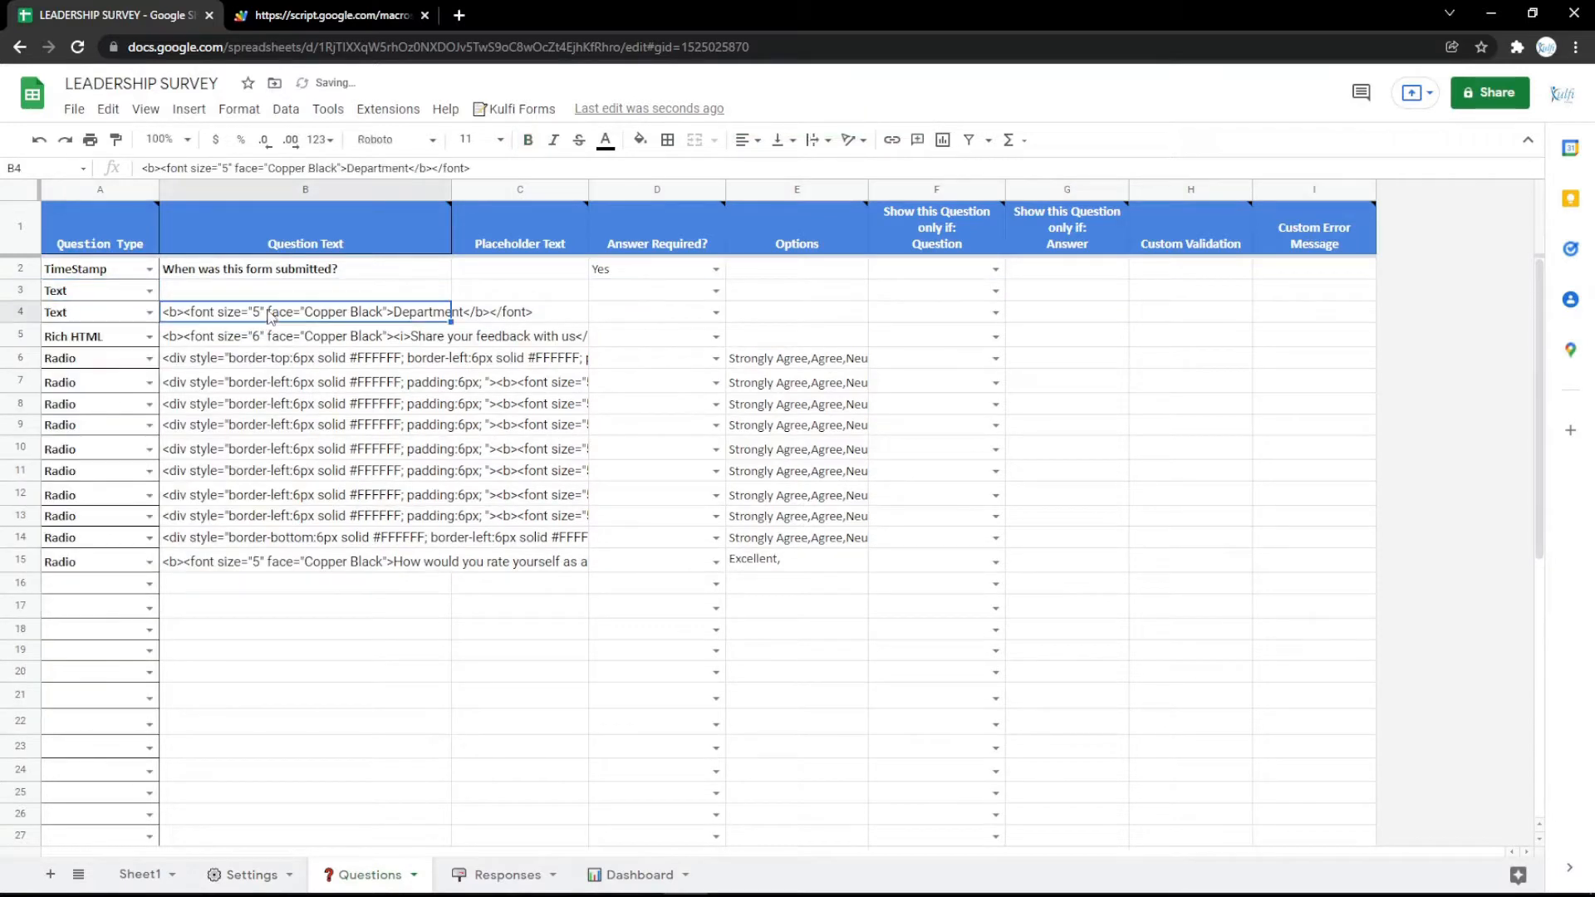
key(Up)
key(ctrl+v)
key(Return)
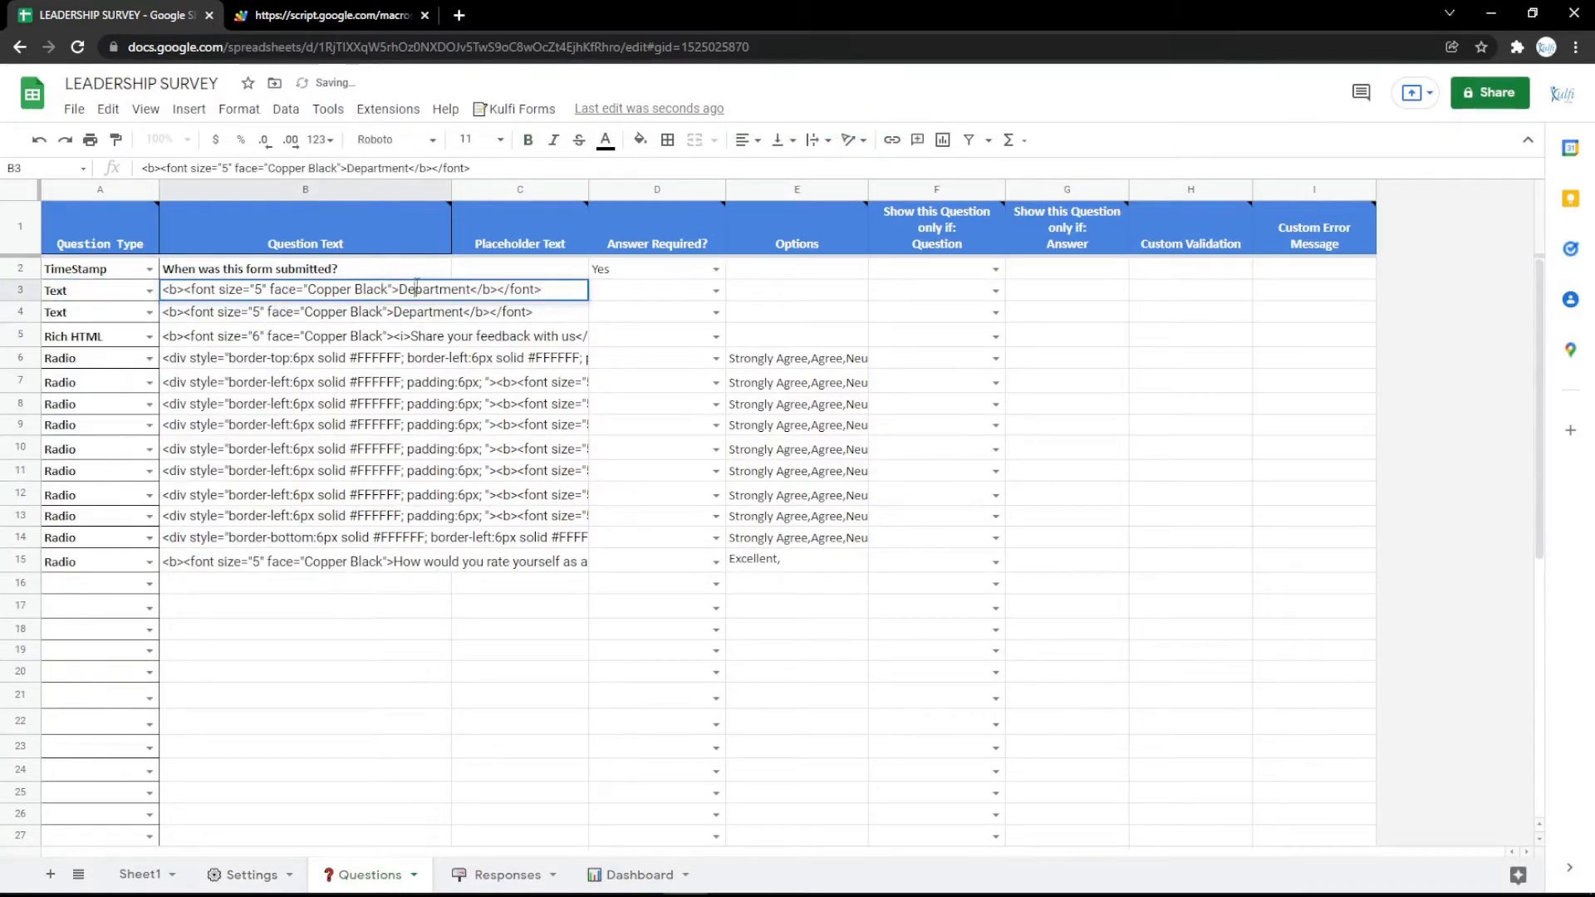
text(Name)
key(Return)
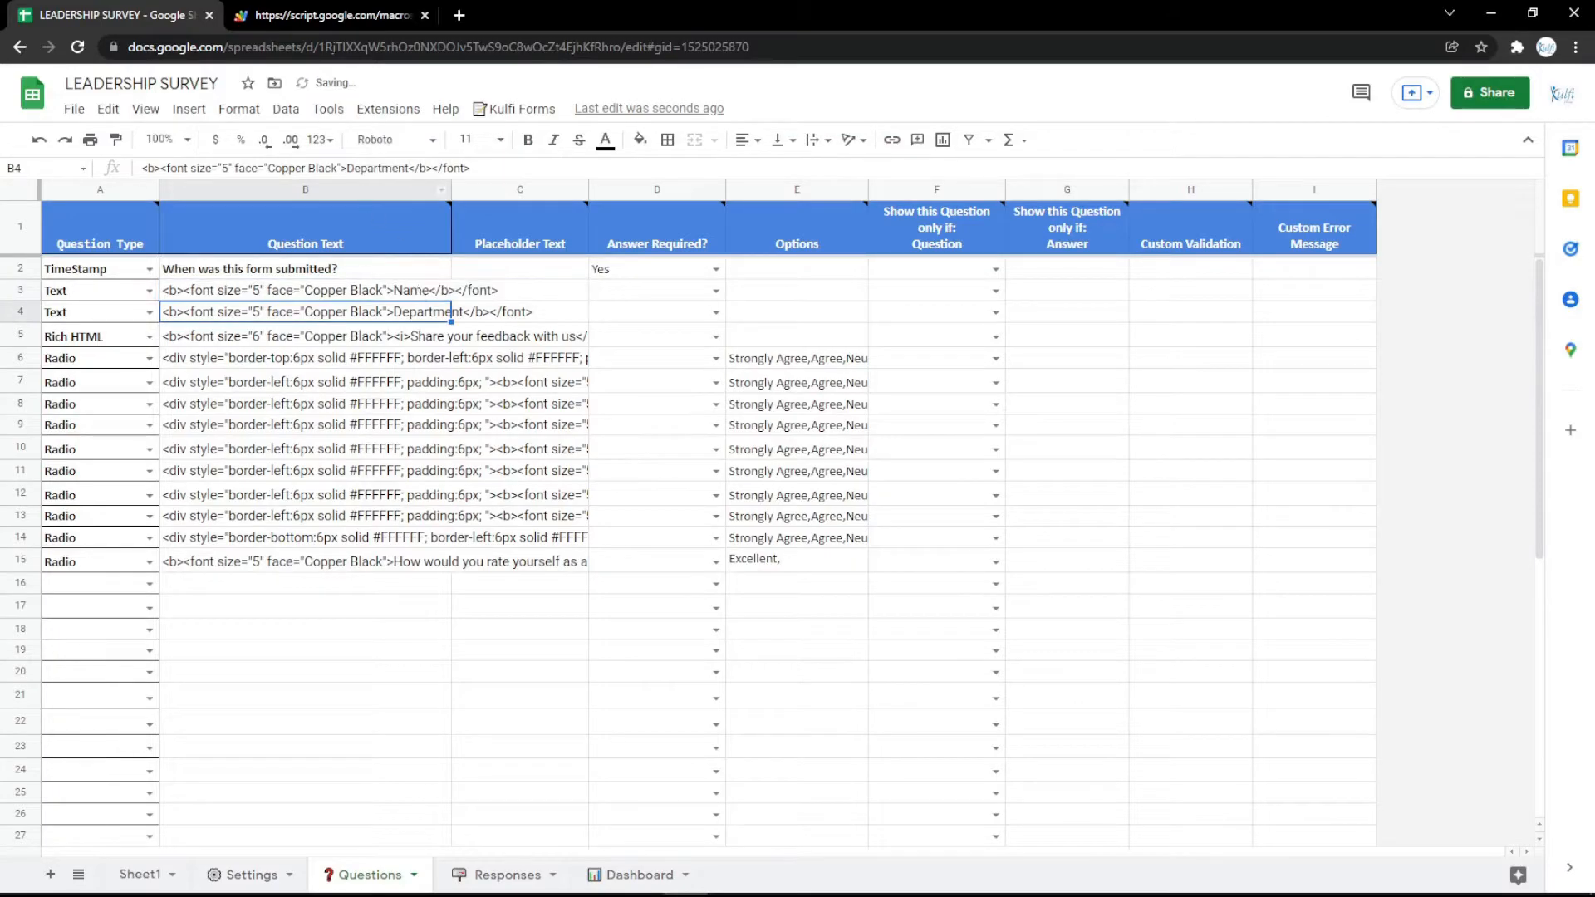
key(ctrl+Tab)
key(F5)
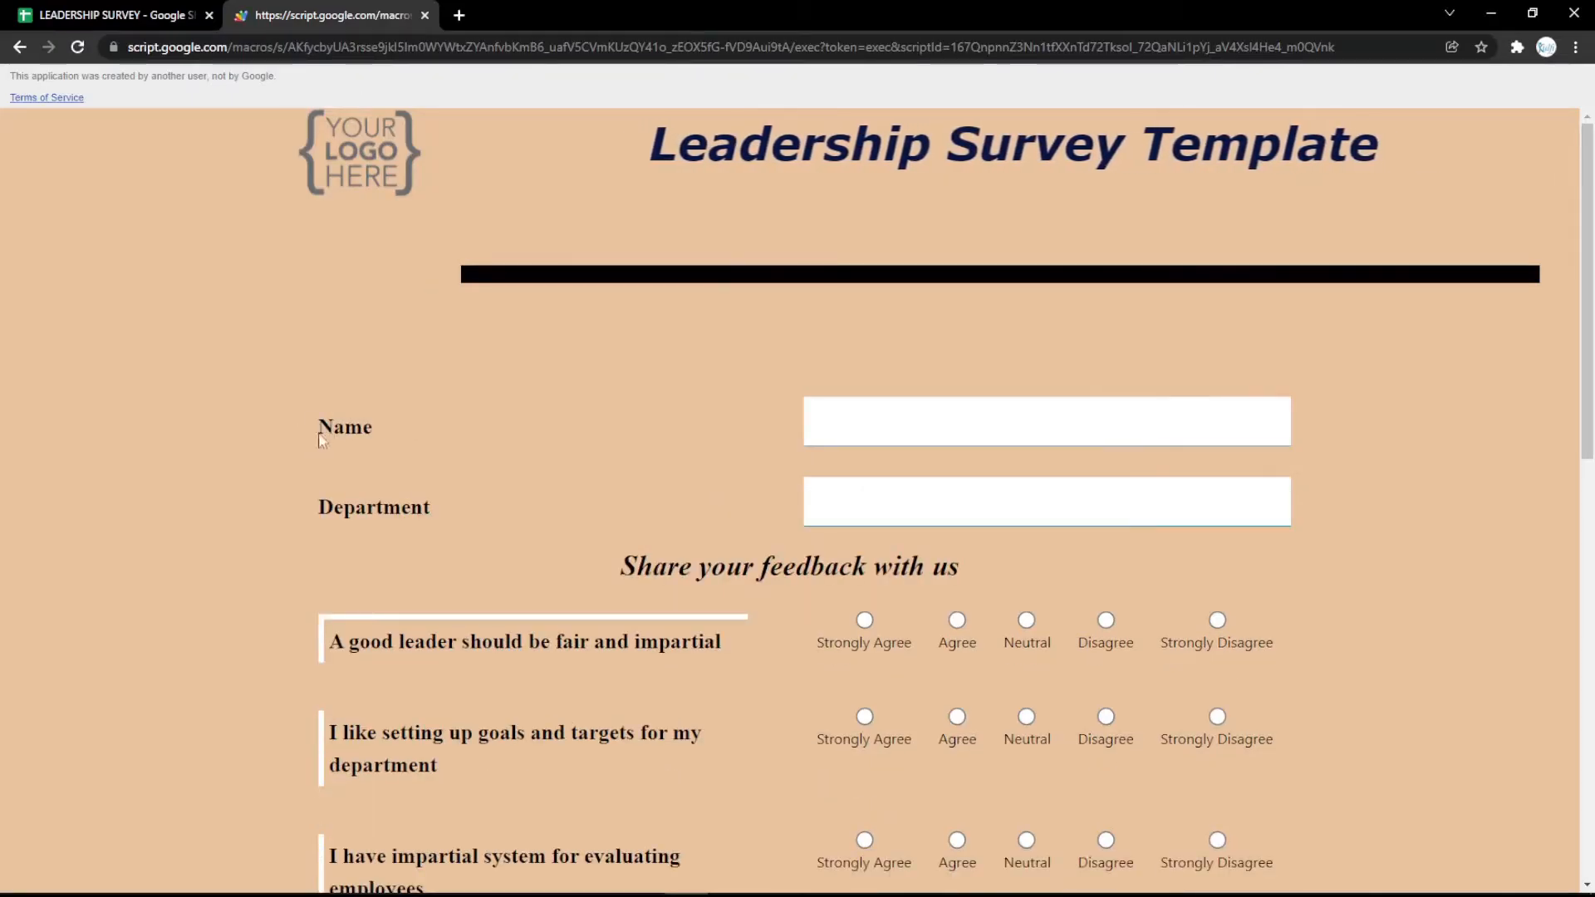
- Change the row 3 question to the Email type with the label Email and reload the web form
key(ctrl+Tab)
click(149, 291)
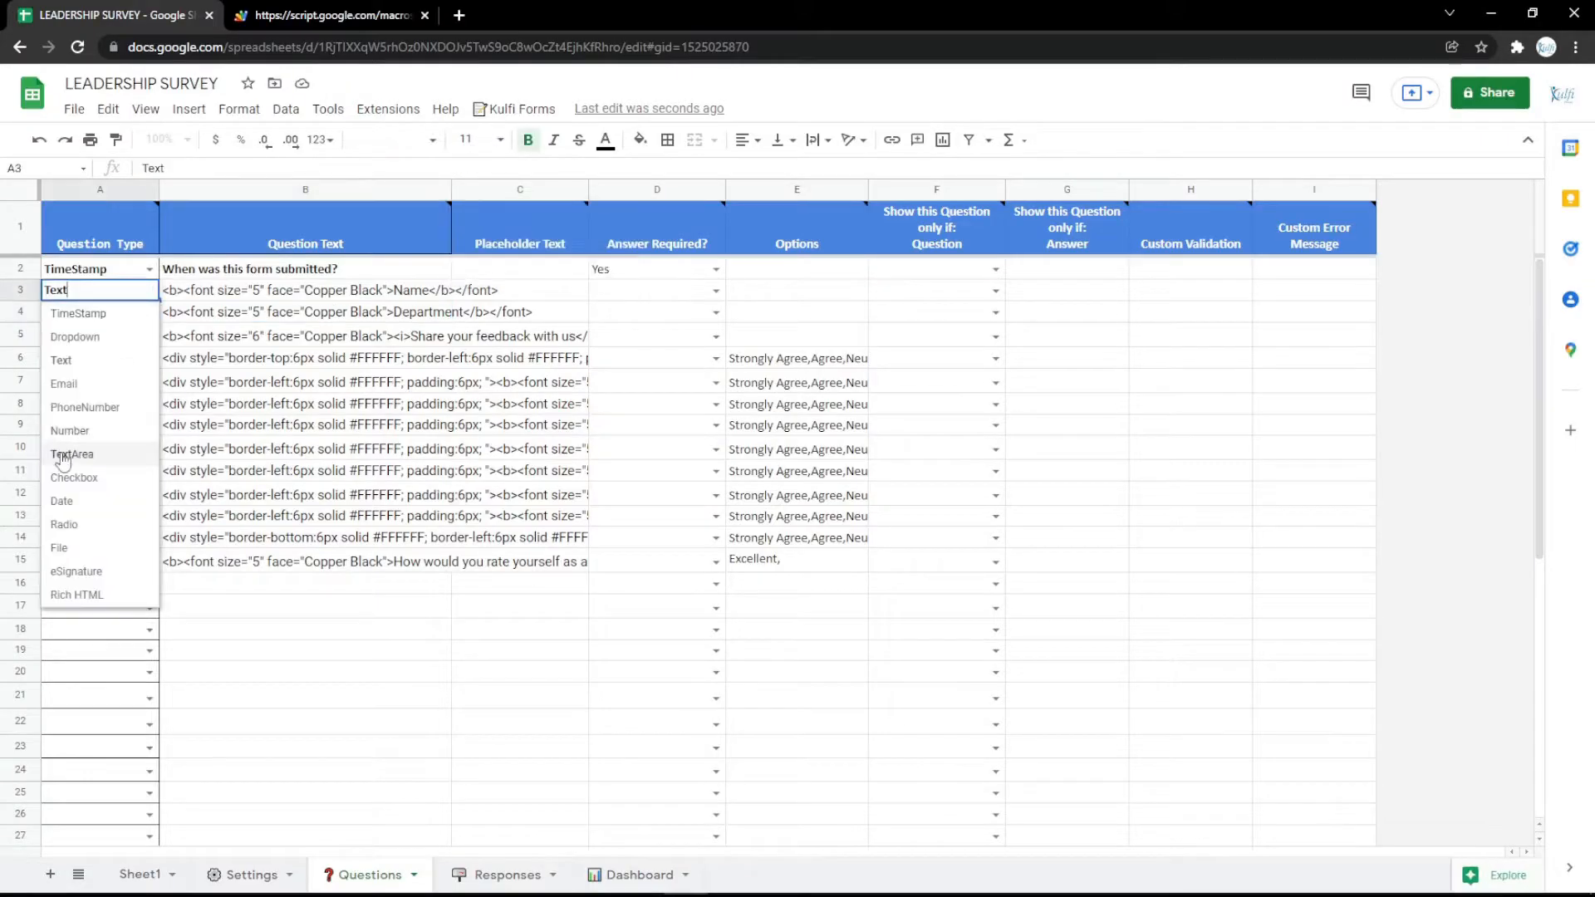
click(75, 380)
double_click(314, 292)
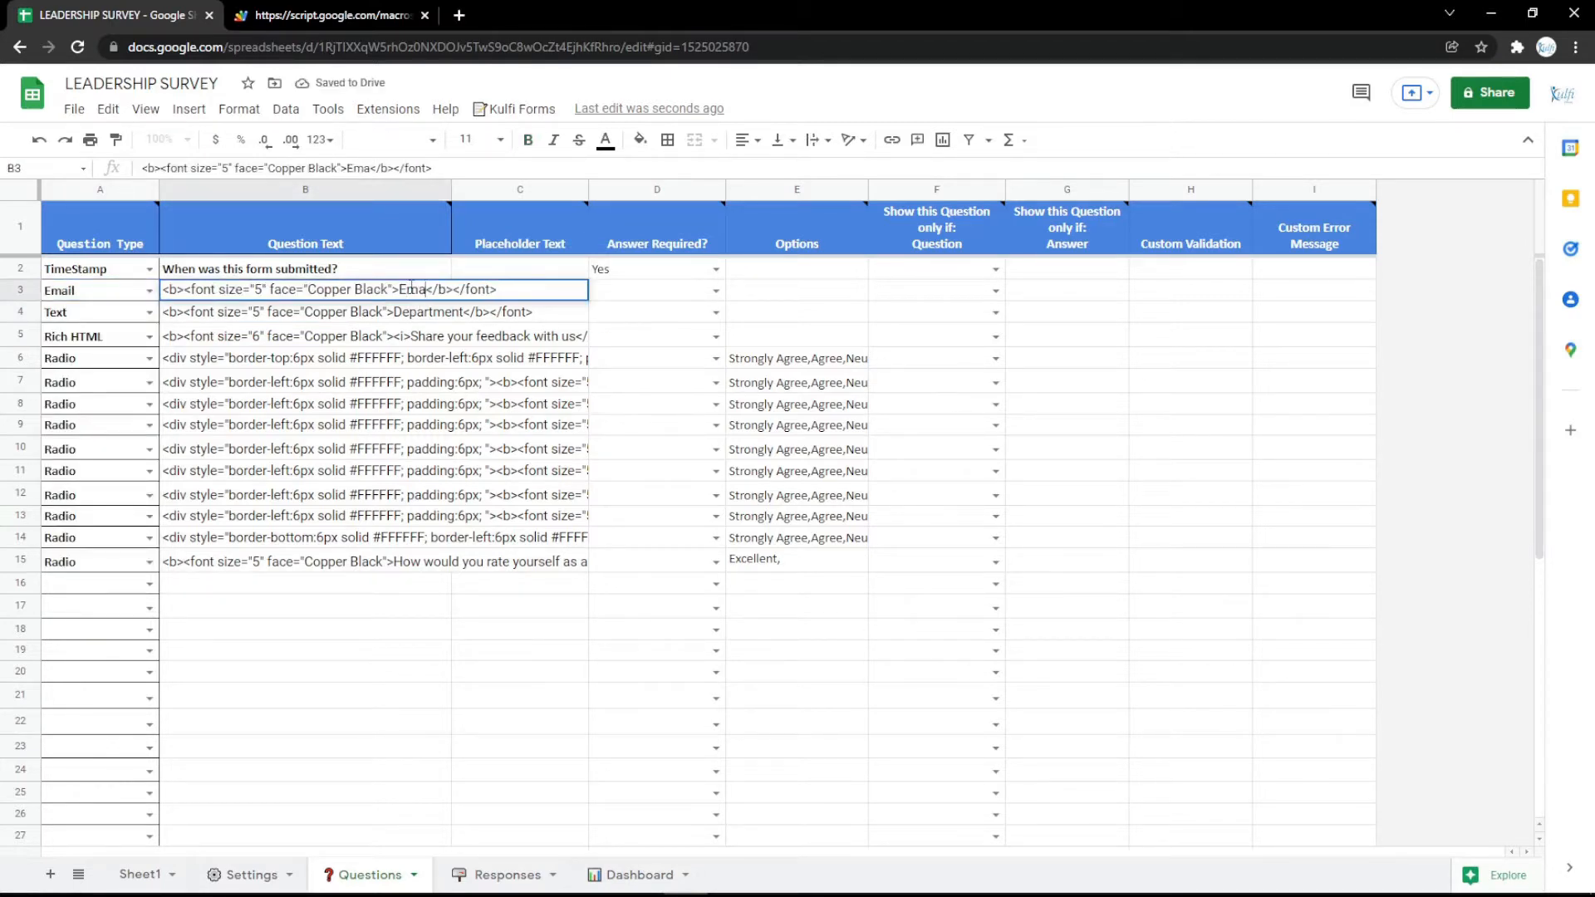
key(Return)
key(ctrl+Tab)
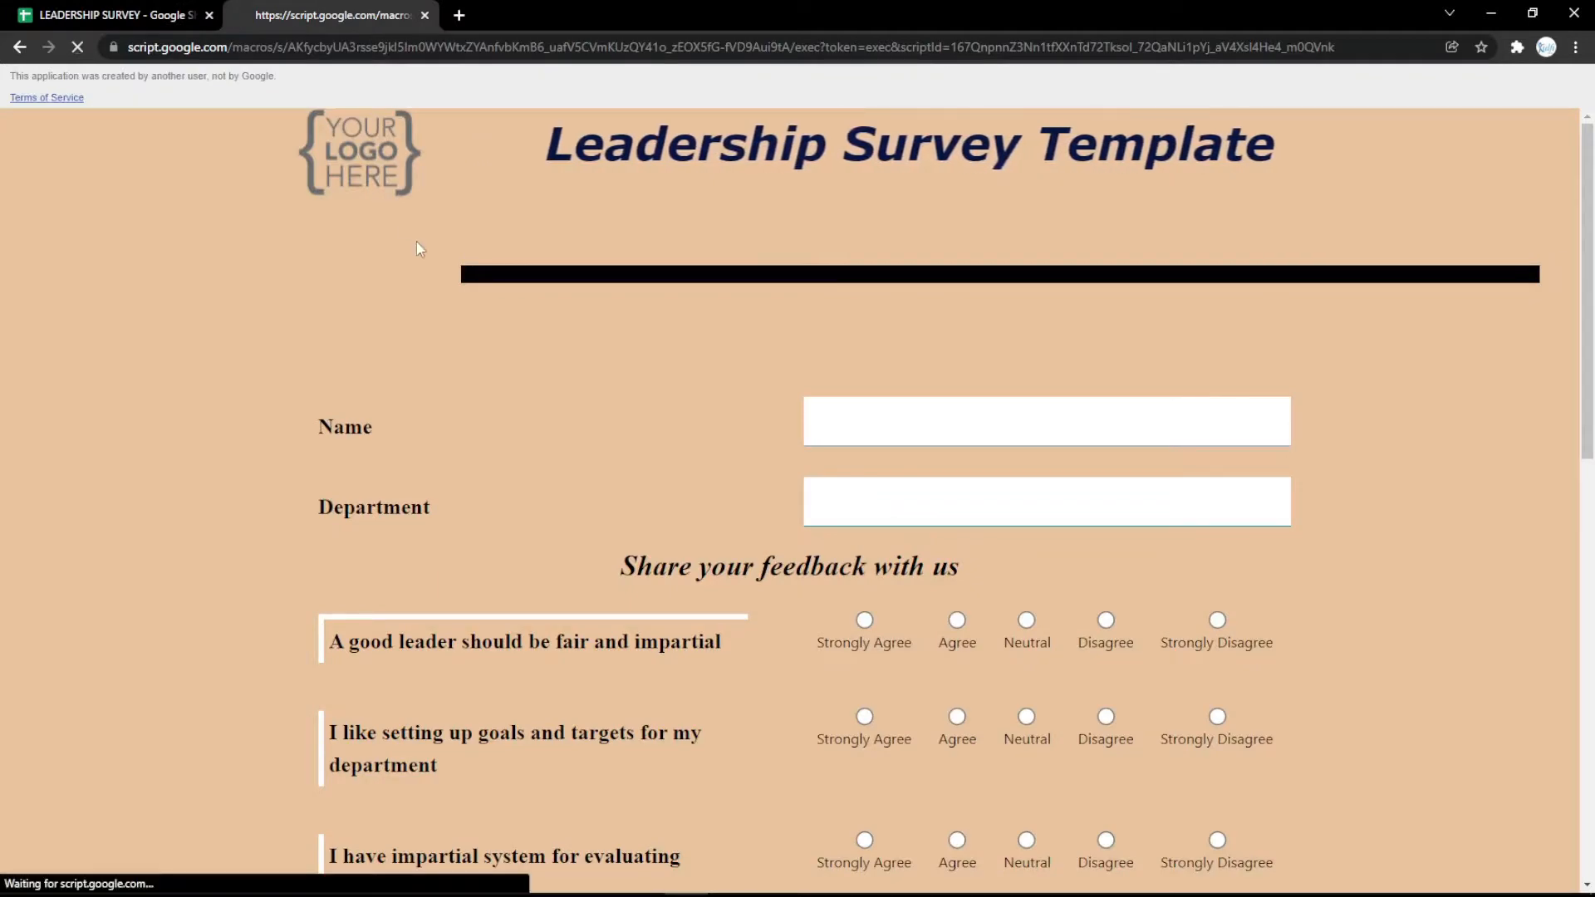
- Change the row 3 question to the PhoneNumber type with the label Phone Number and reload the web form
key(ctrl+Tab)
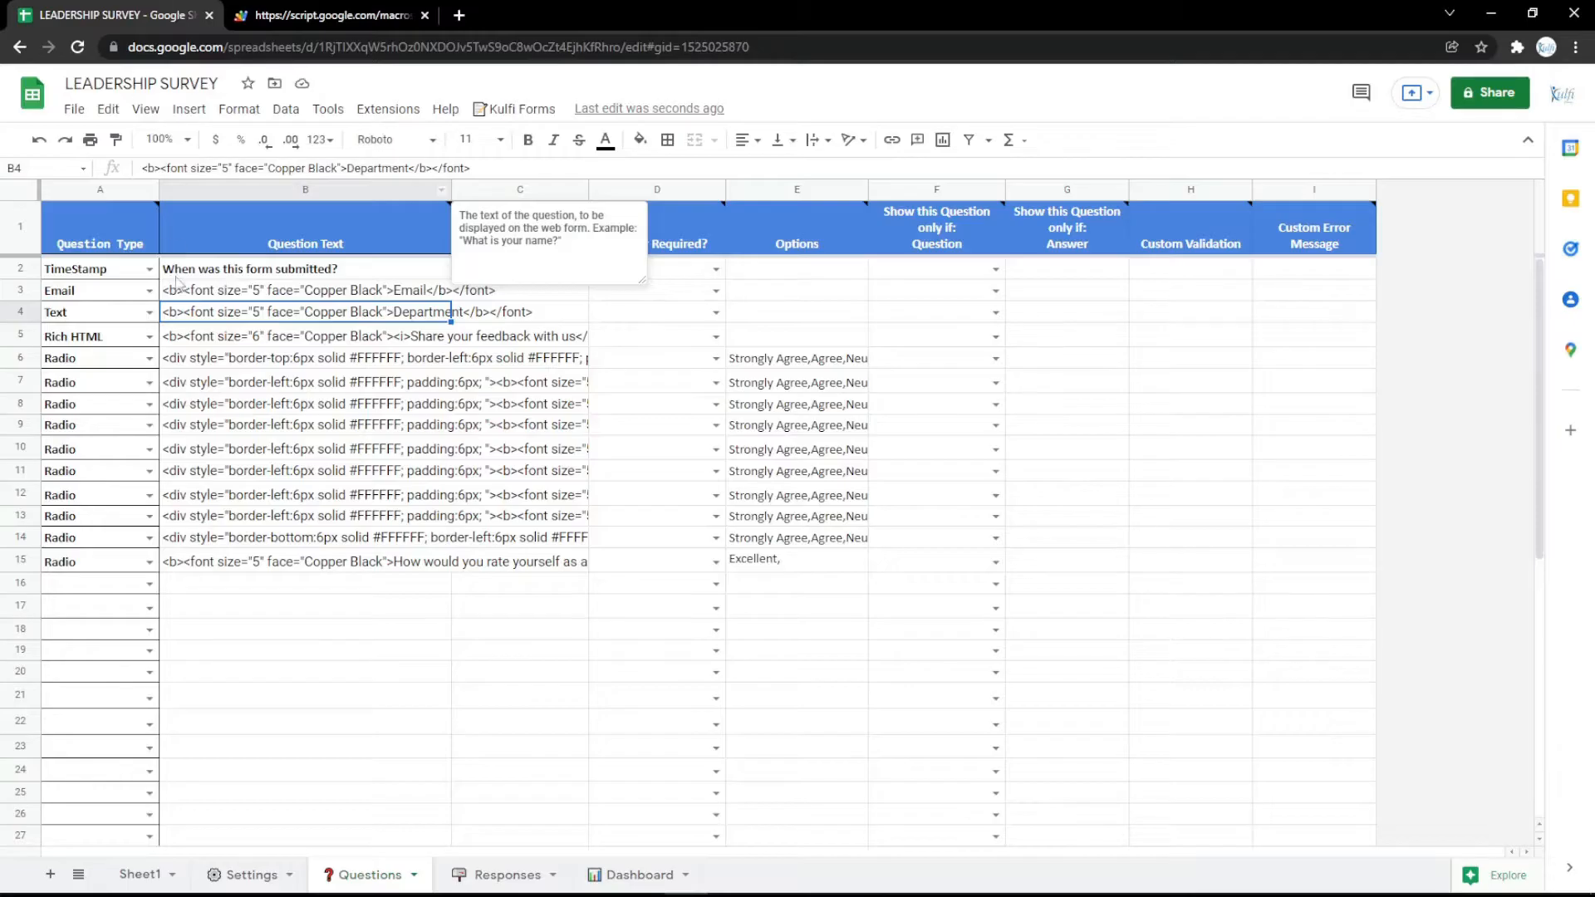
click(151, 289)
click(84, 407)
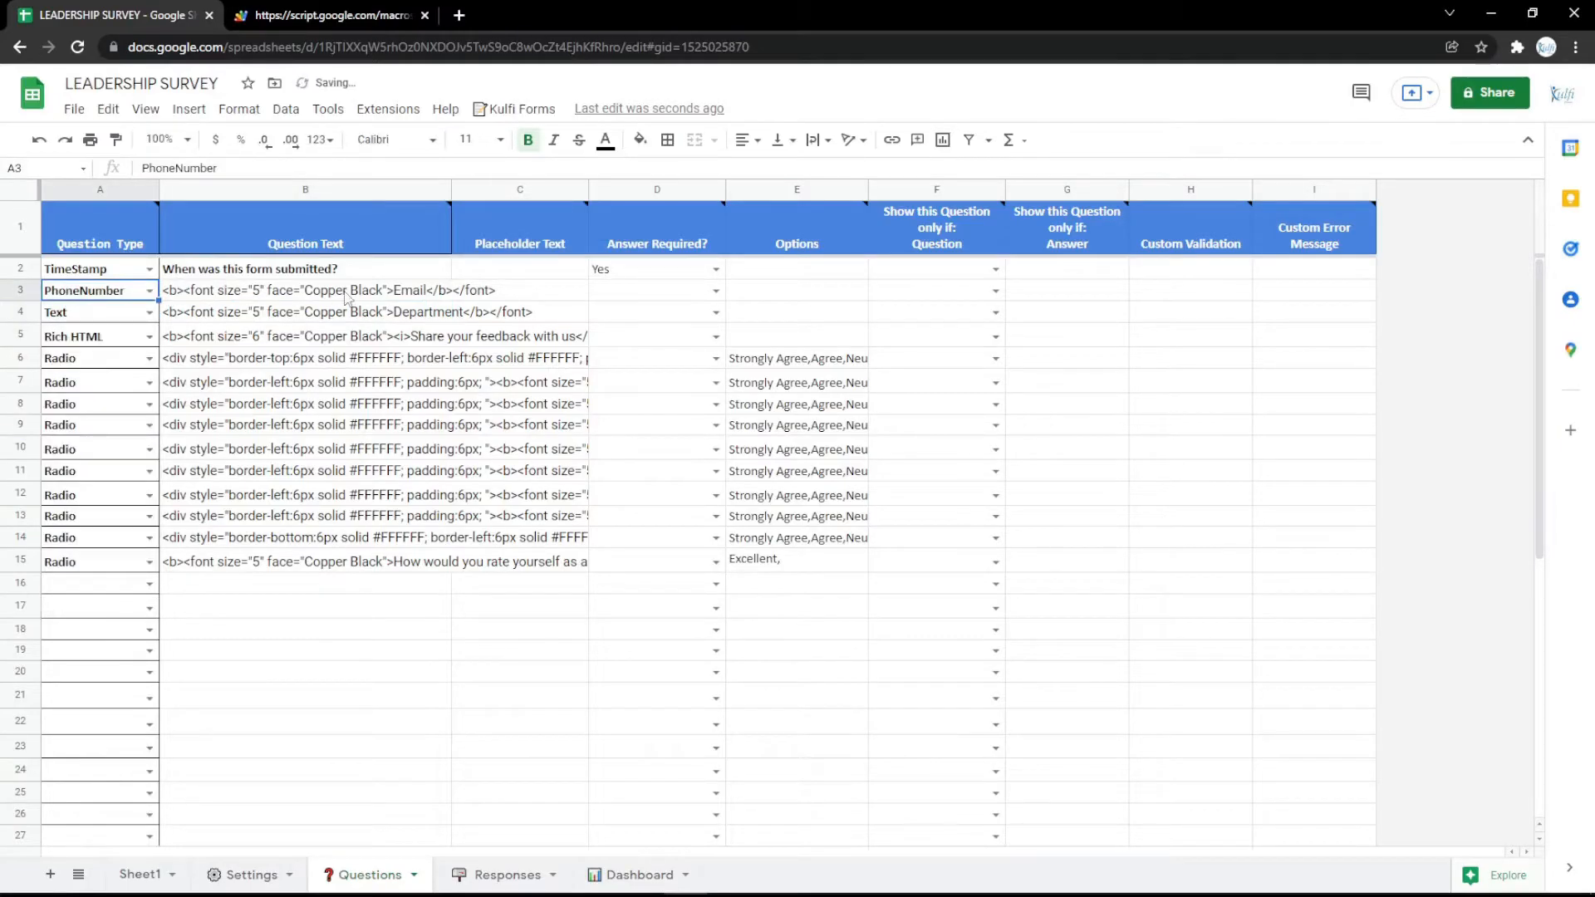
double_click(424, 290)
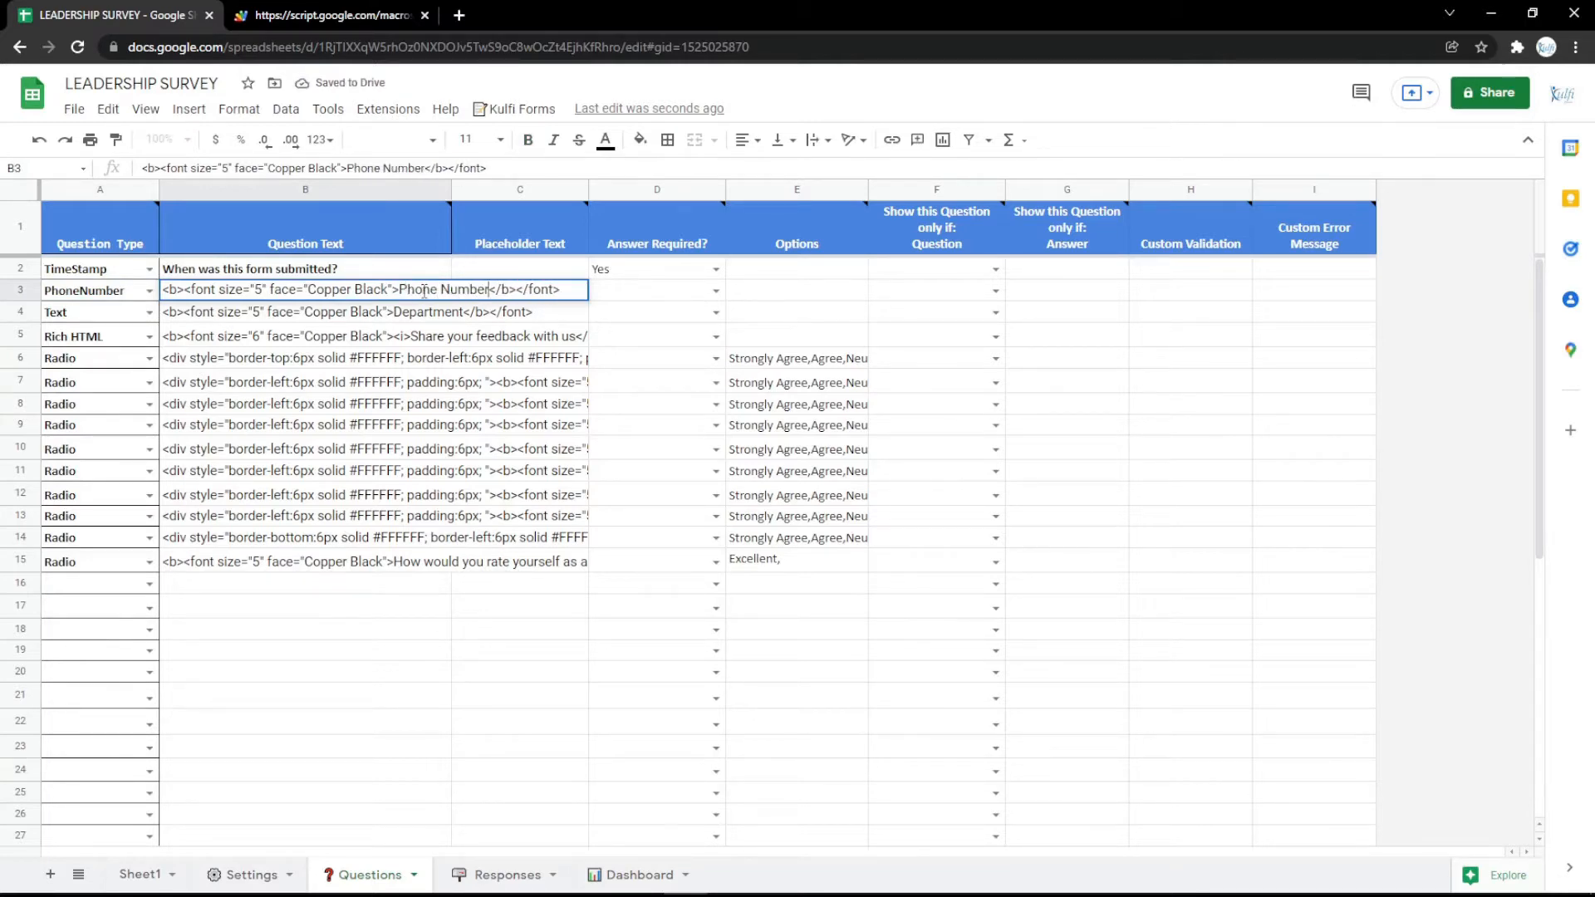
key(Return)
key(ctrl+Tab)
key(F5)
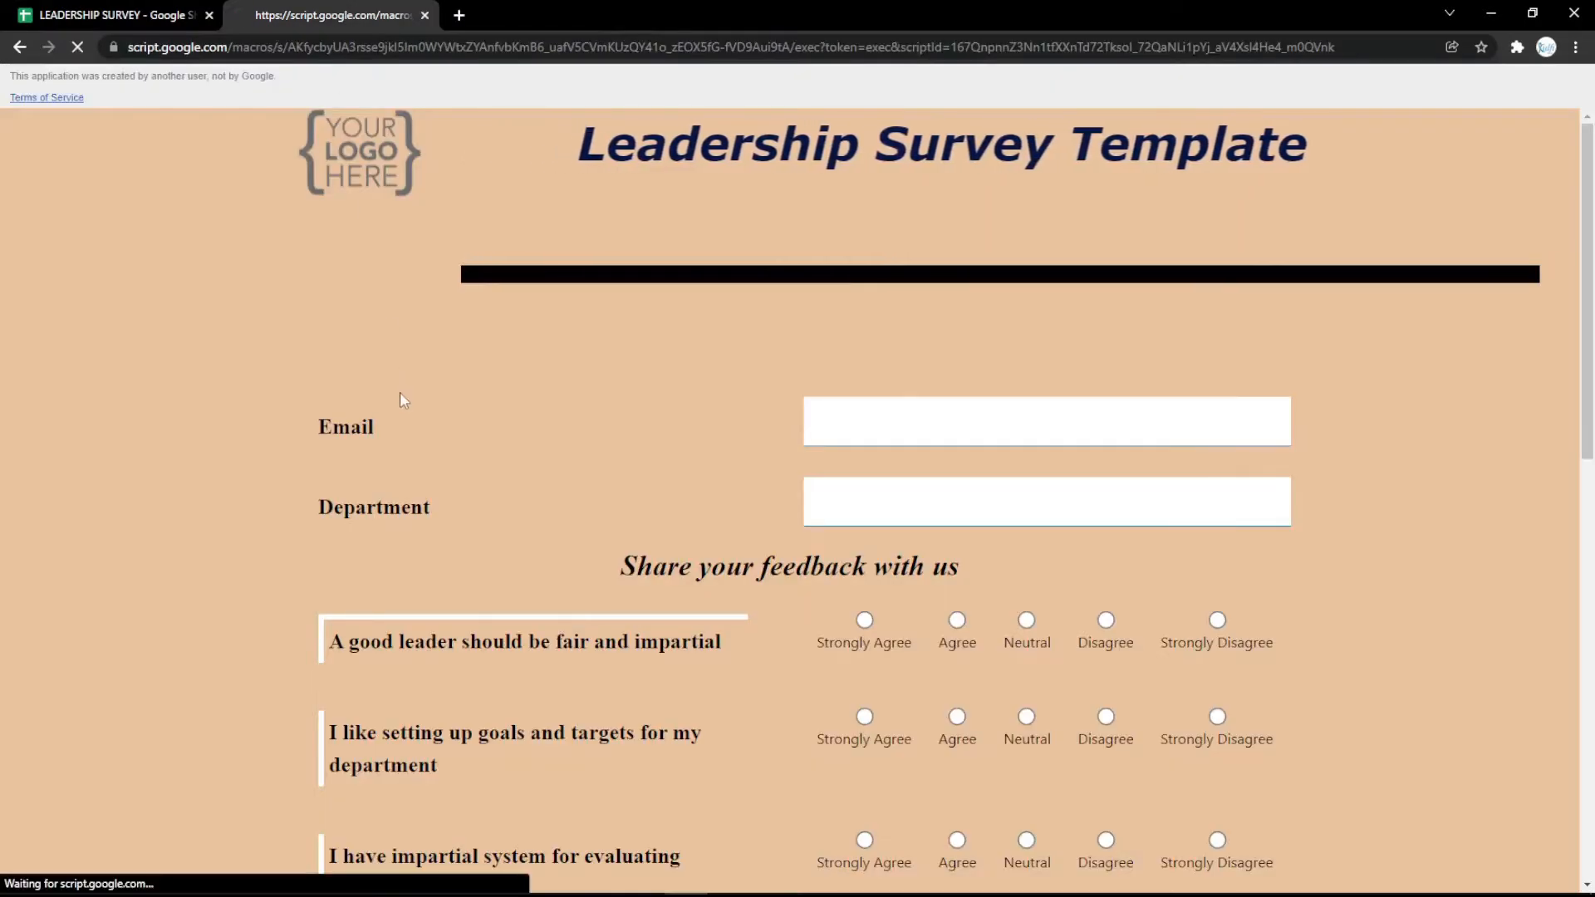
- Return to the Questions sheet and set the row 3 question type to Number
key(ctrl+Tab)
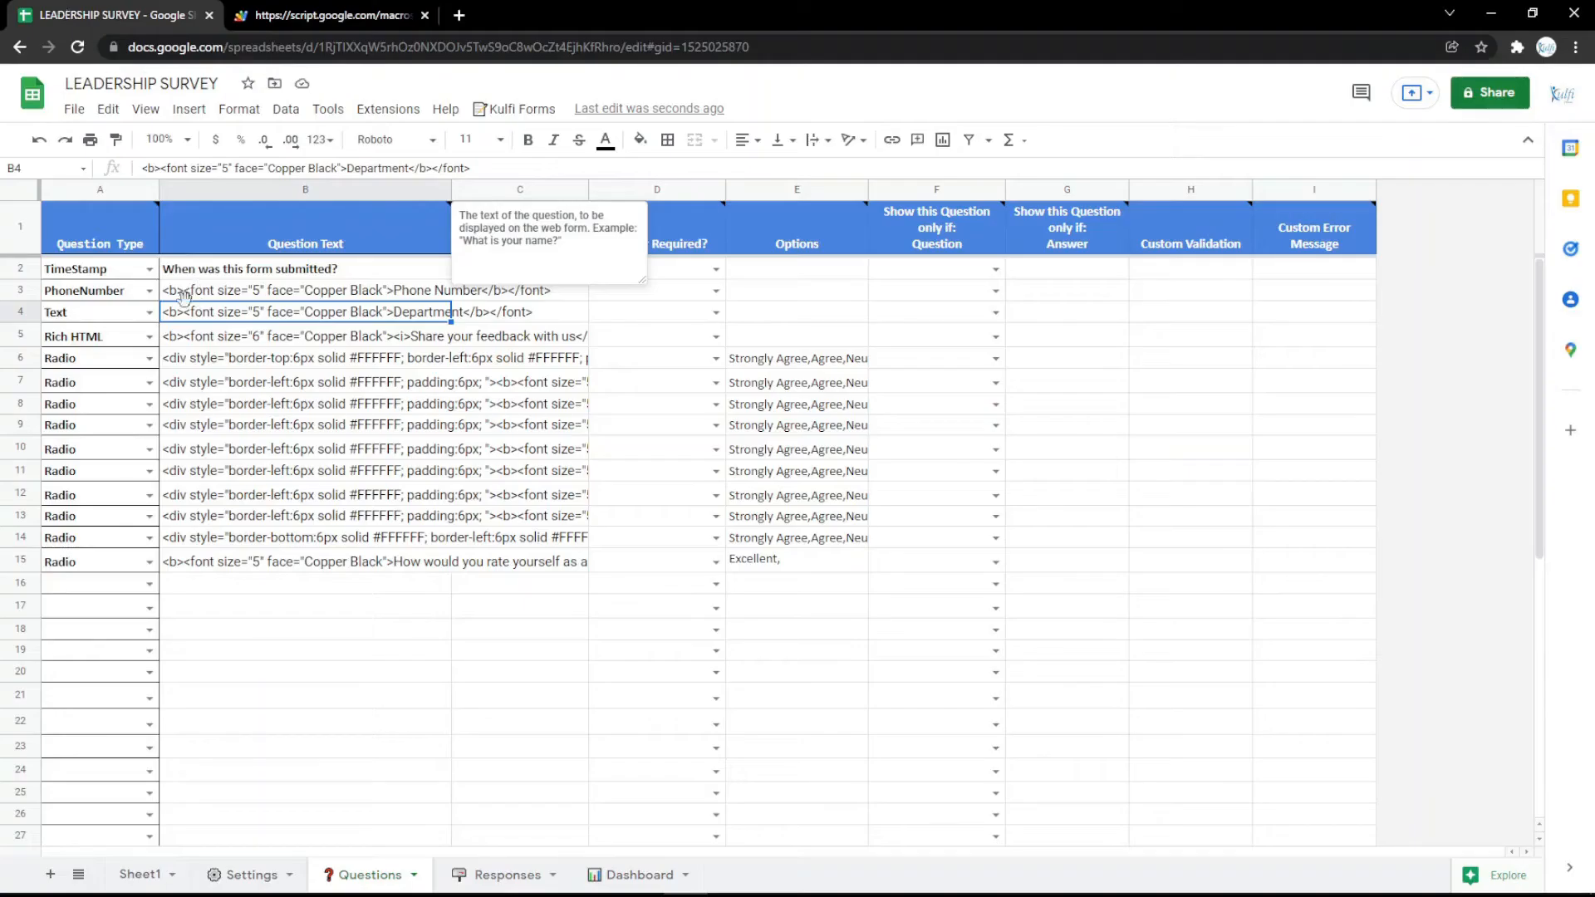
click(149, 290)
click(70, 431)
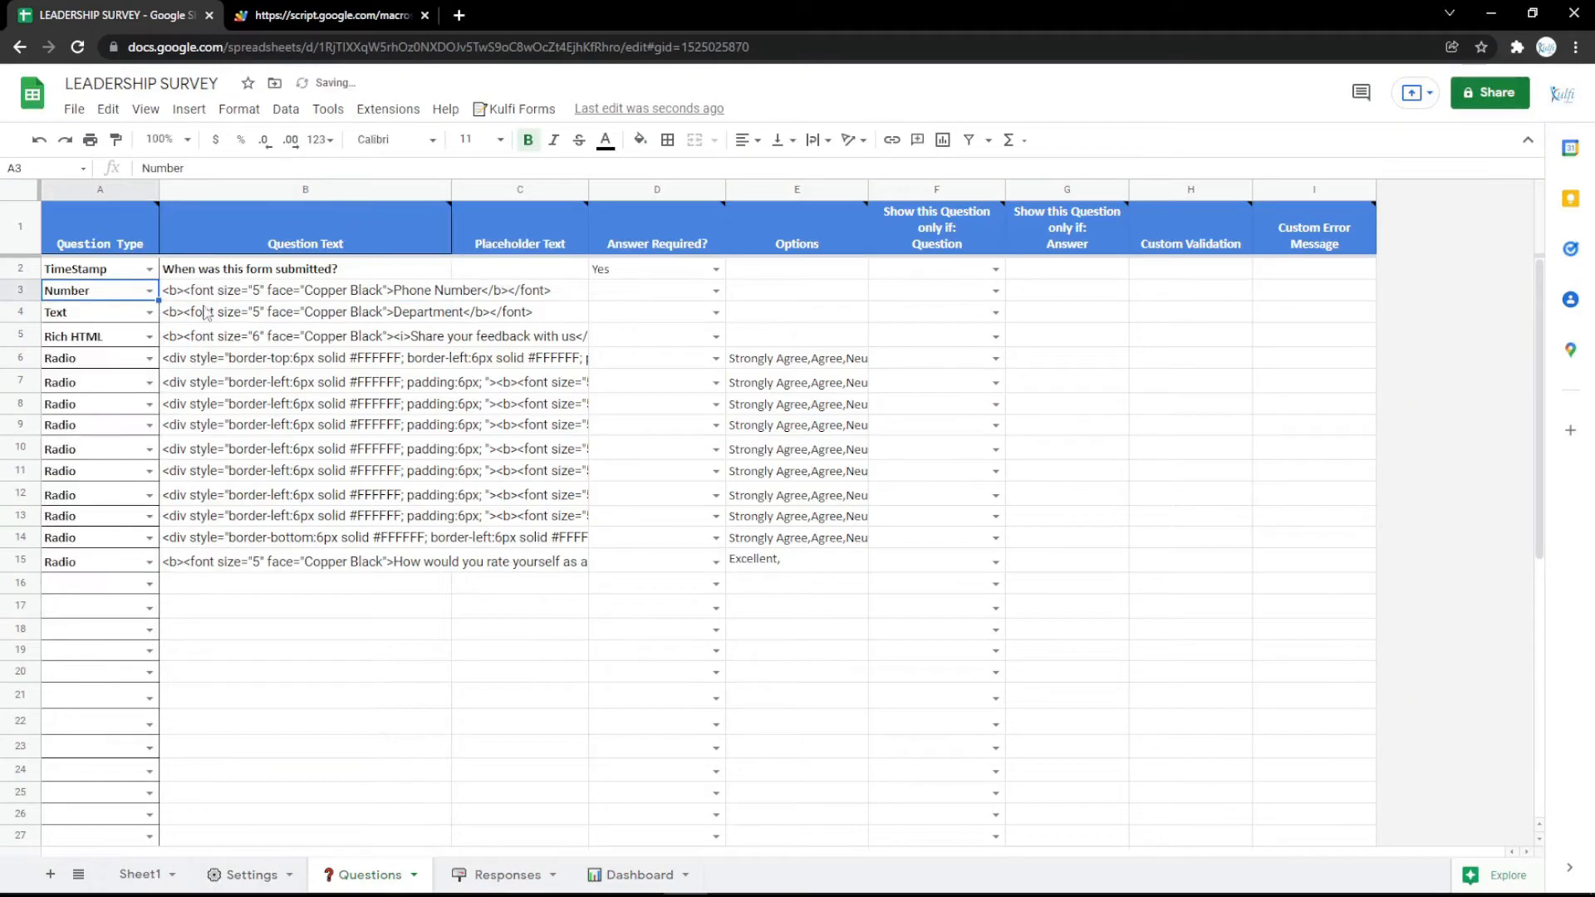
- Change the row 3 question to the TextArea type with the label Address and reload the web form
click(149, 291)
click(72, 454)
double_click(309, 297)
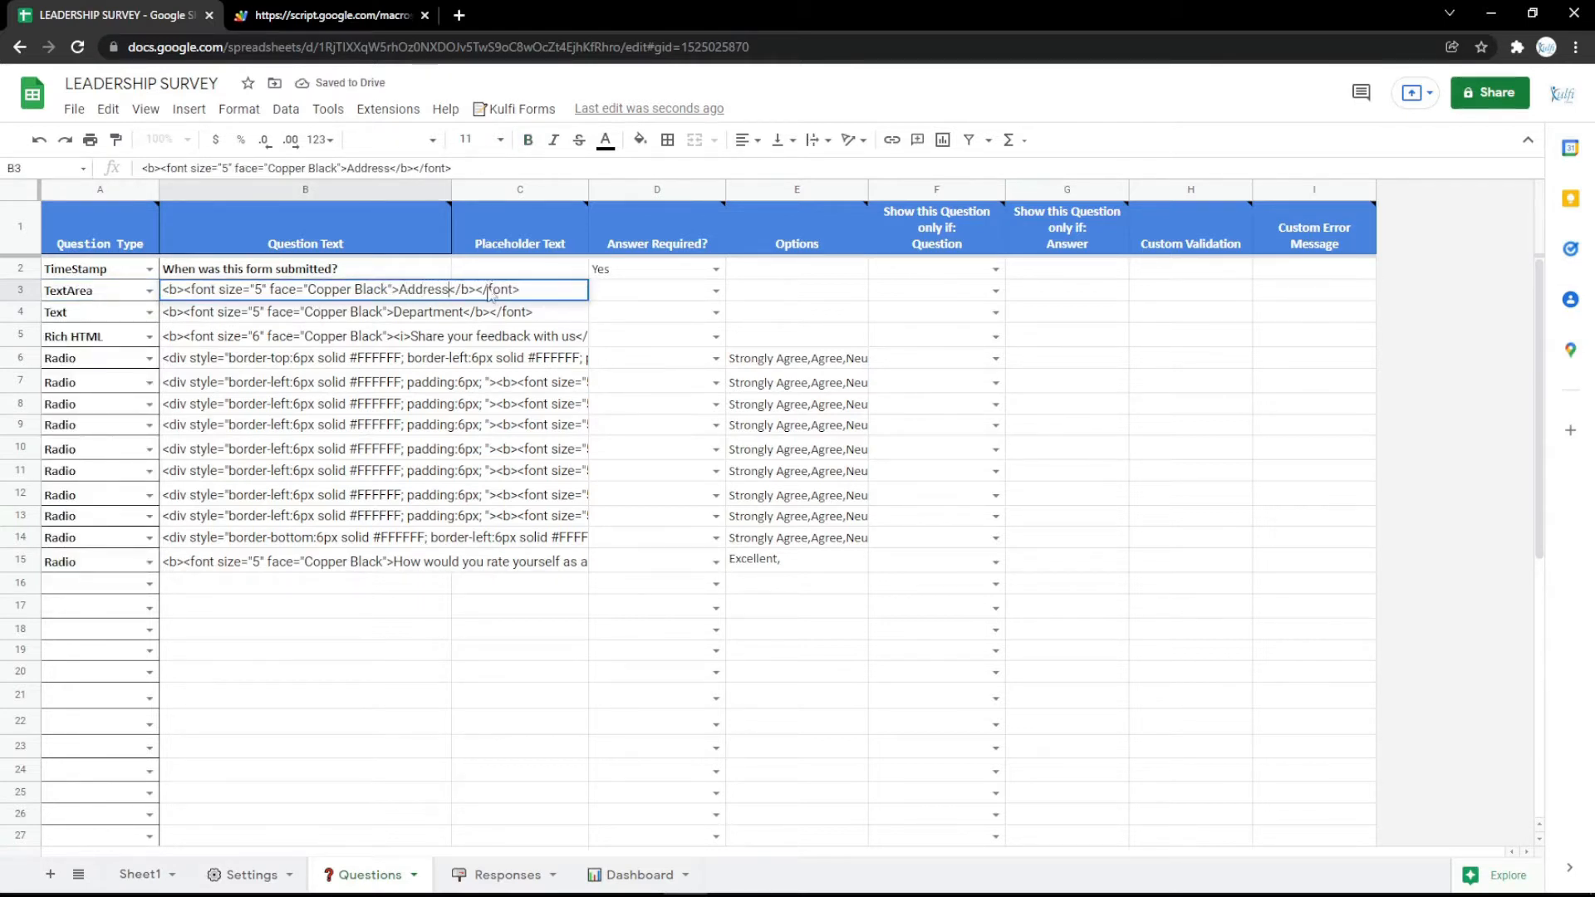
key(Return)
click(307, 14)
key(F5)
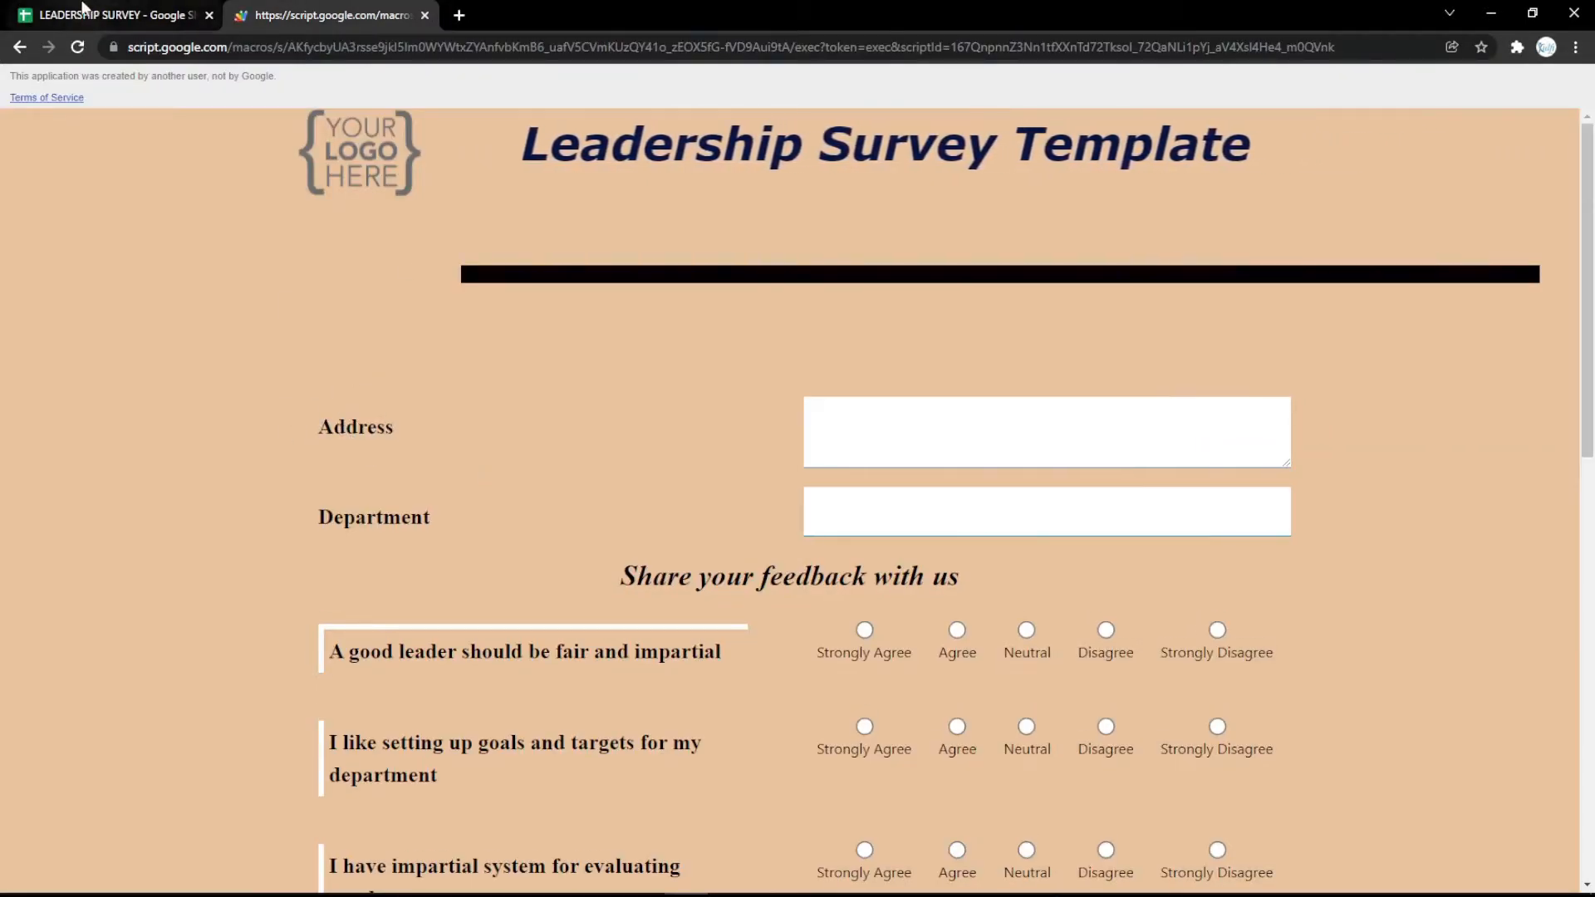
- Return to the Questions sheet and set the row 3 question type to Checkbox
click(83, 12)
click(149, 291)
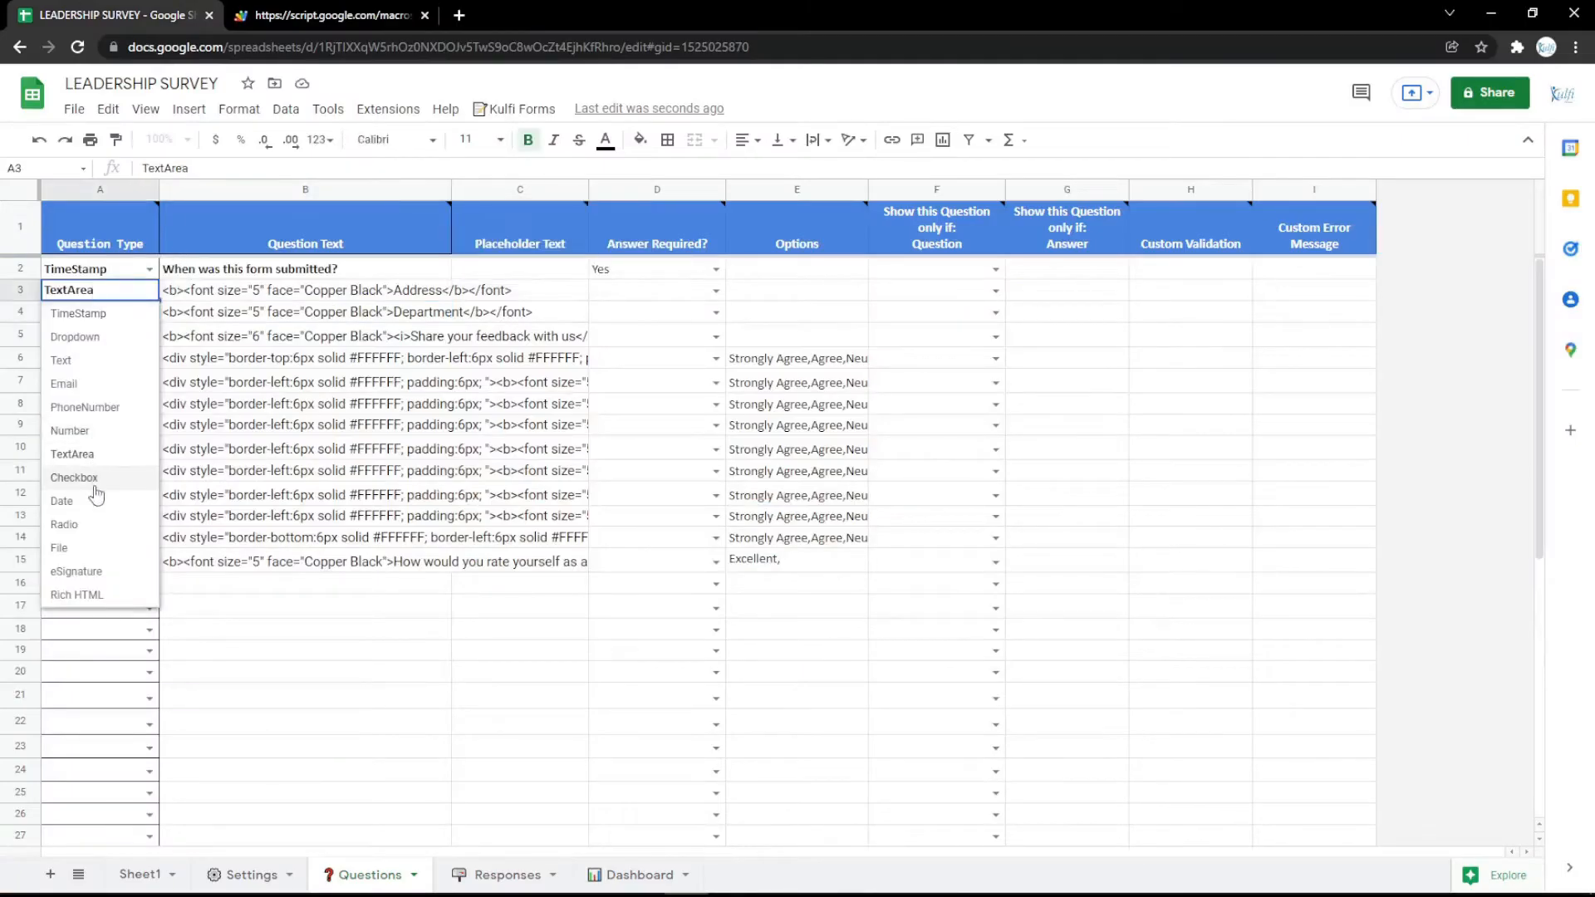
click(99, 477)
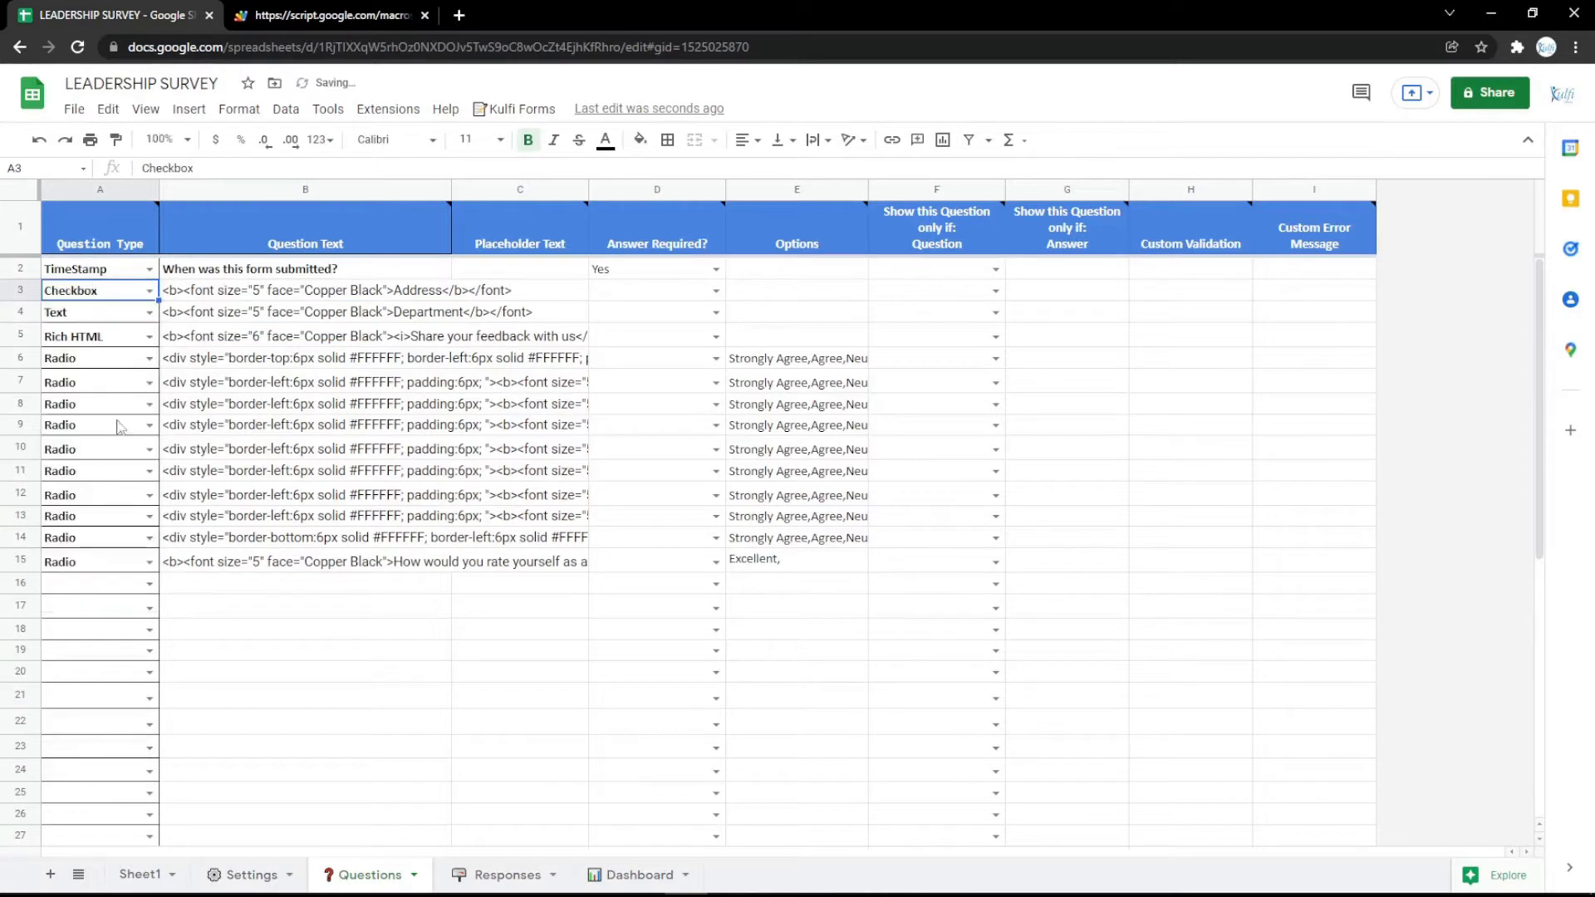
- Change the row 3 question to the Date type with the label Date and switch to the web form
click(149, 291)
click(79, 498)
click(416, 290)
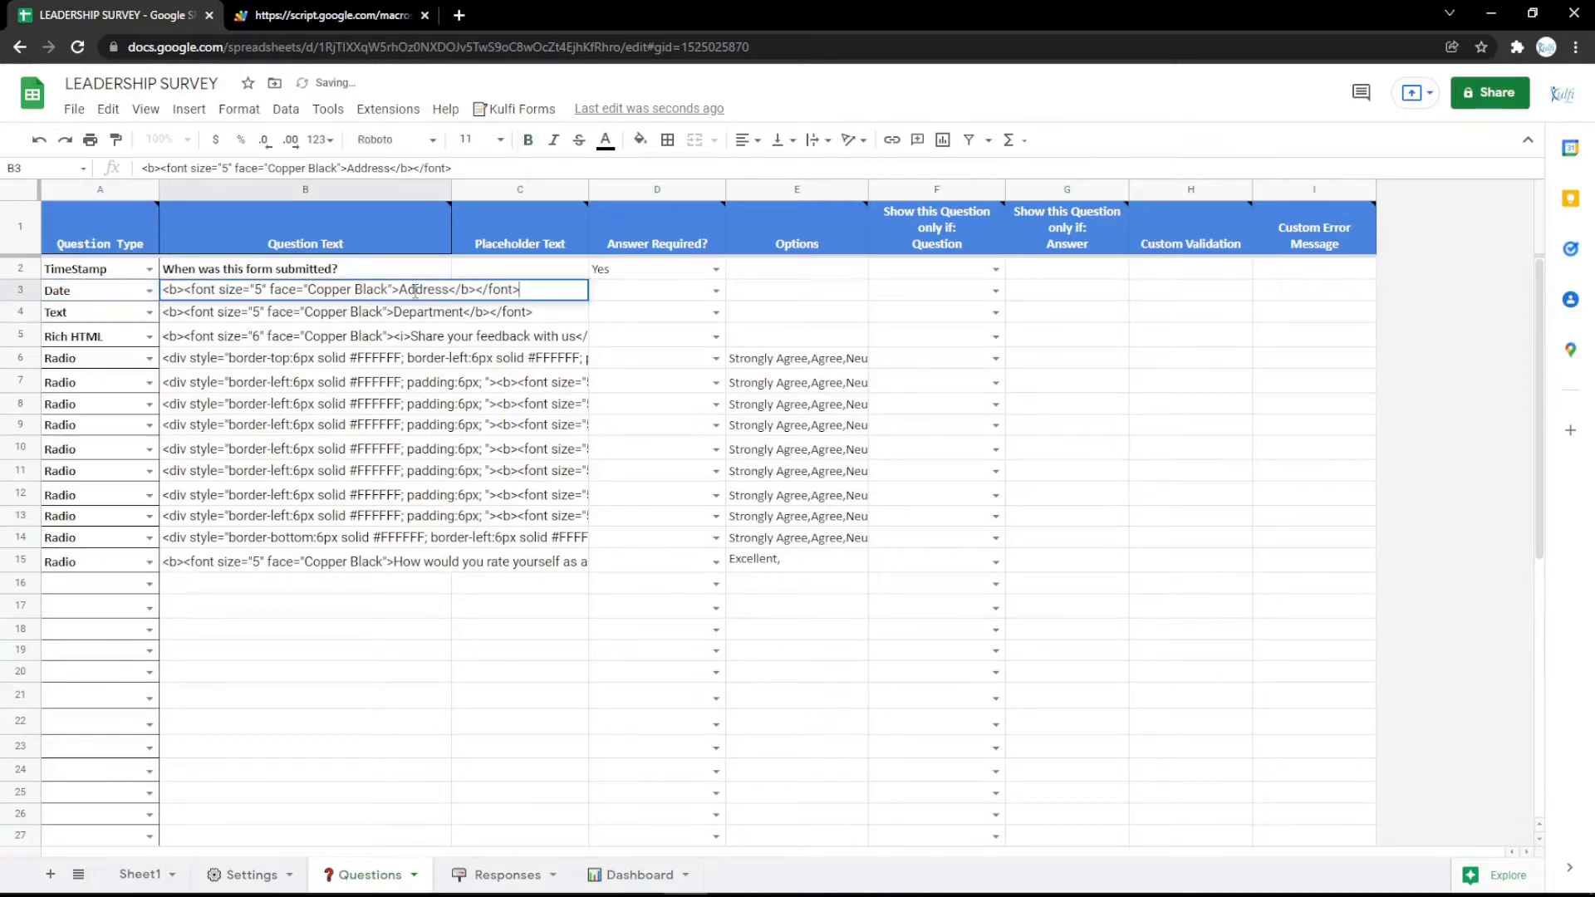
text(Date)
click(413, 382)
click(357, 15)
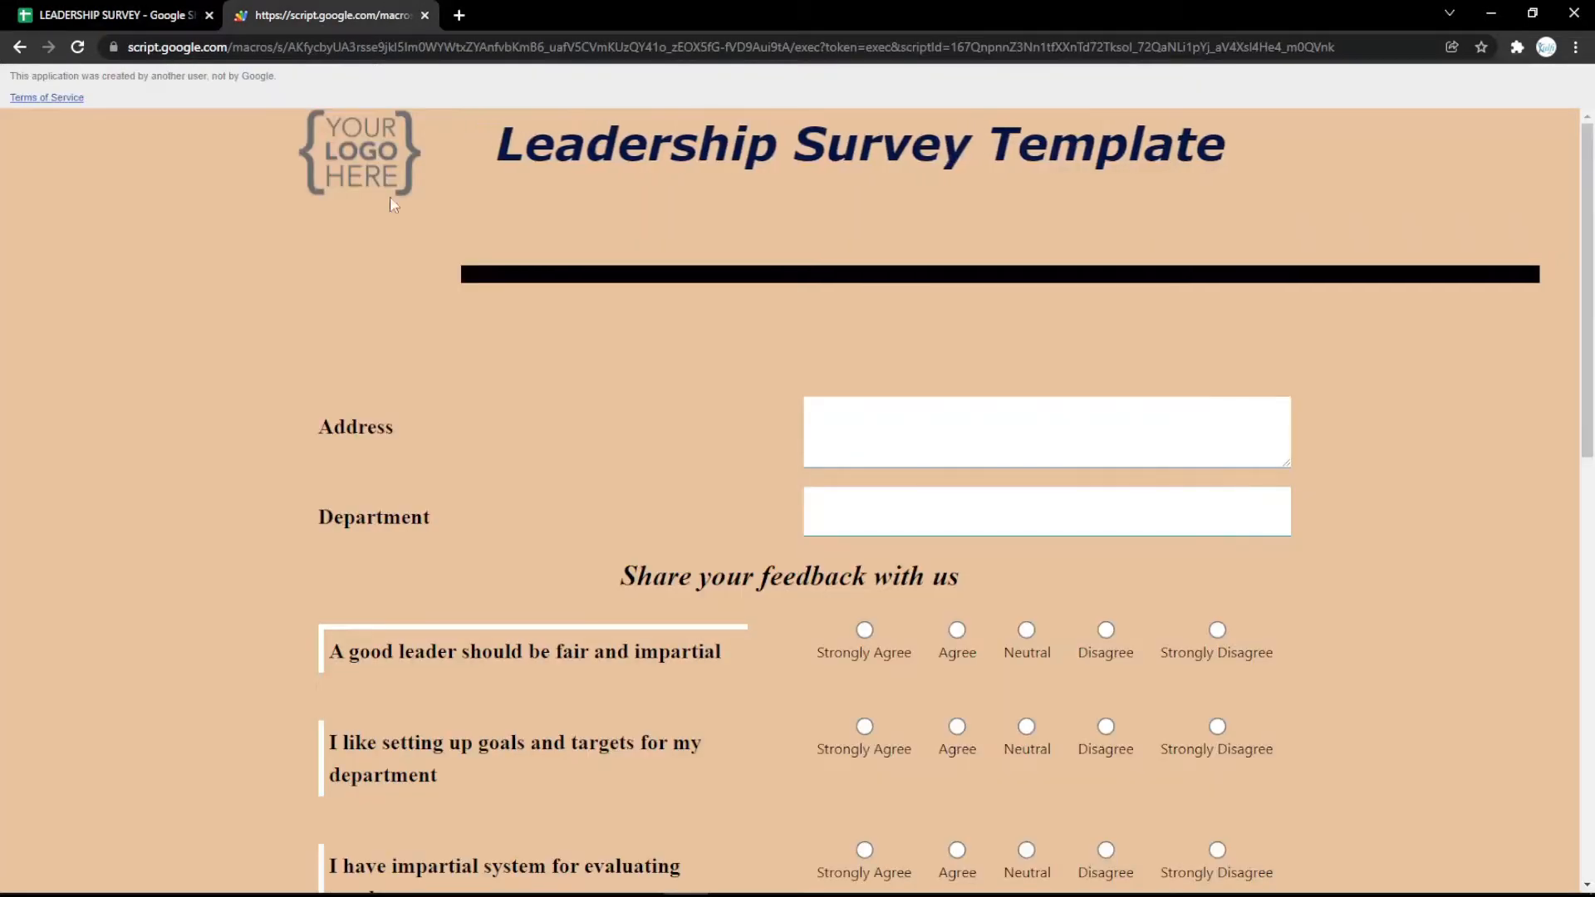
- Reload the web form and preview the Date question's calendar picker
key(F5)
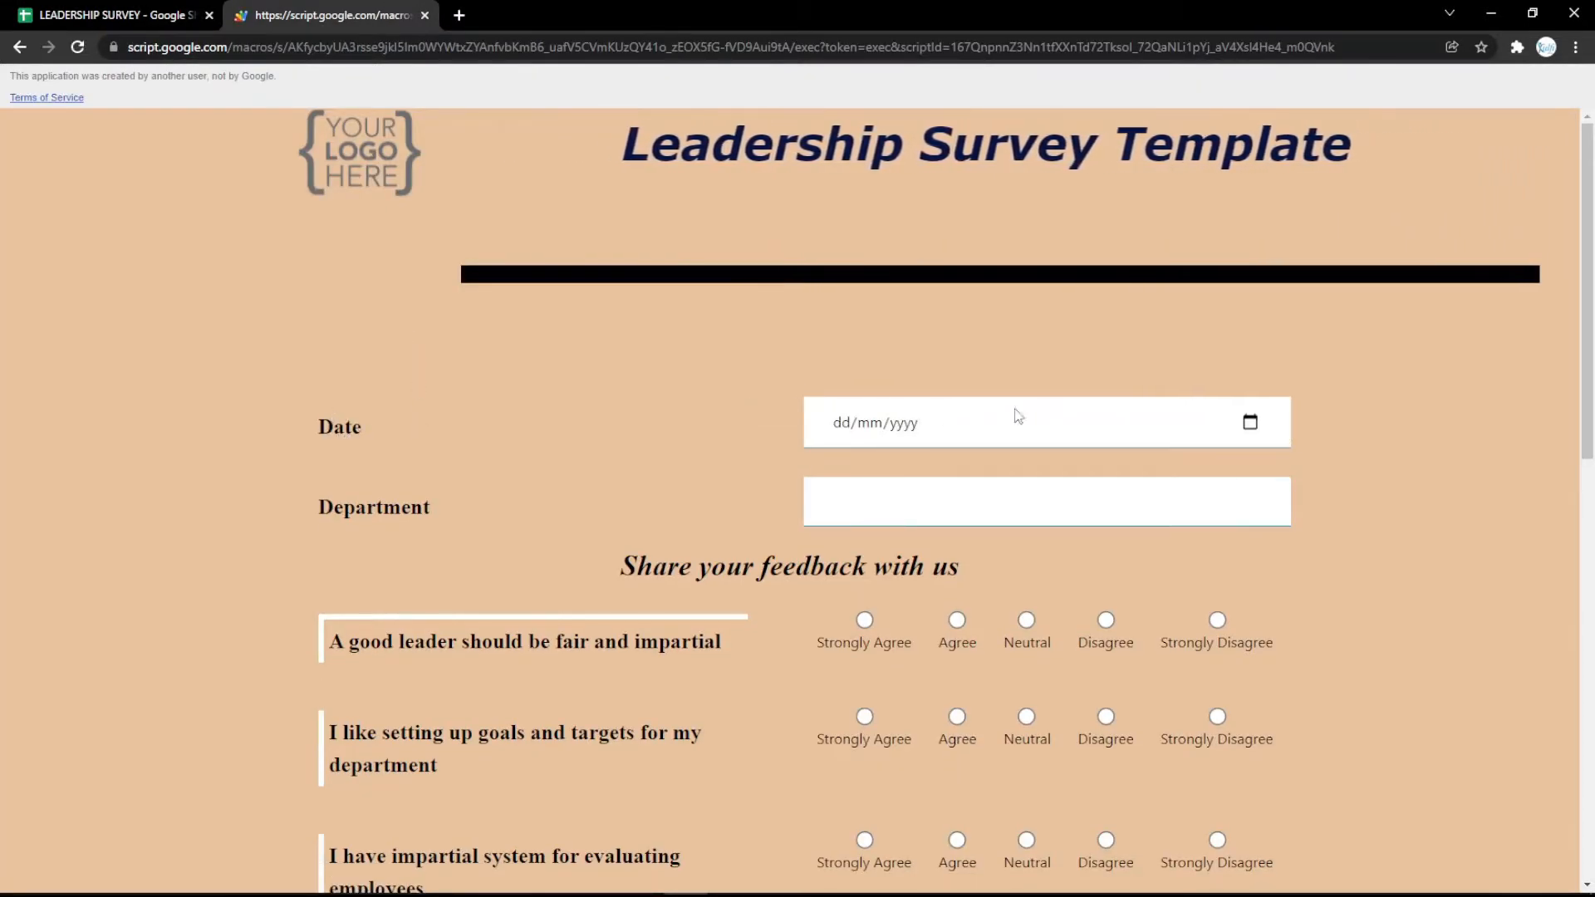
click(1249, 422)
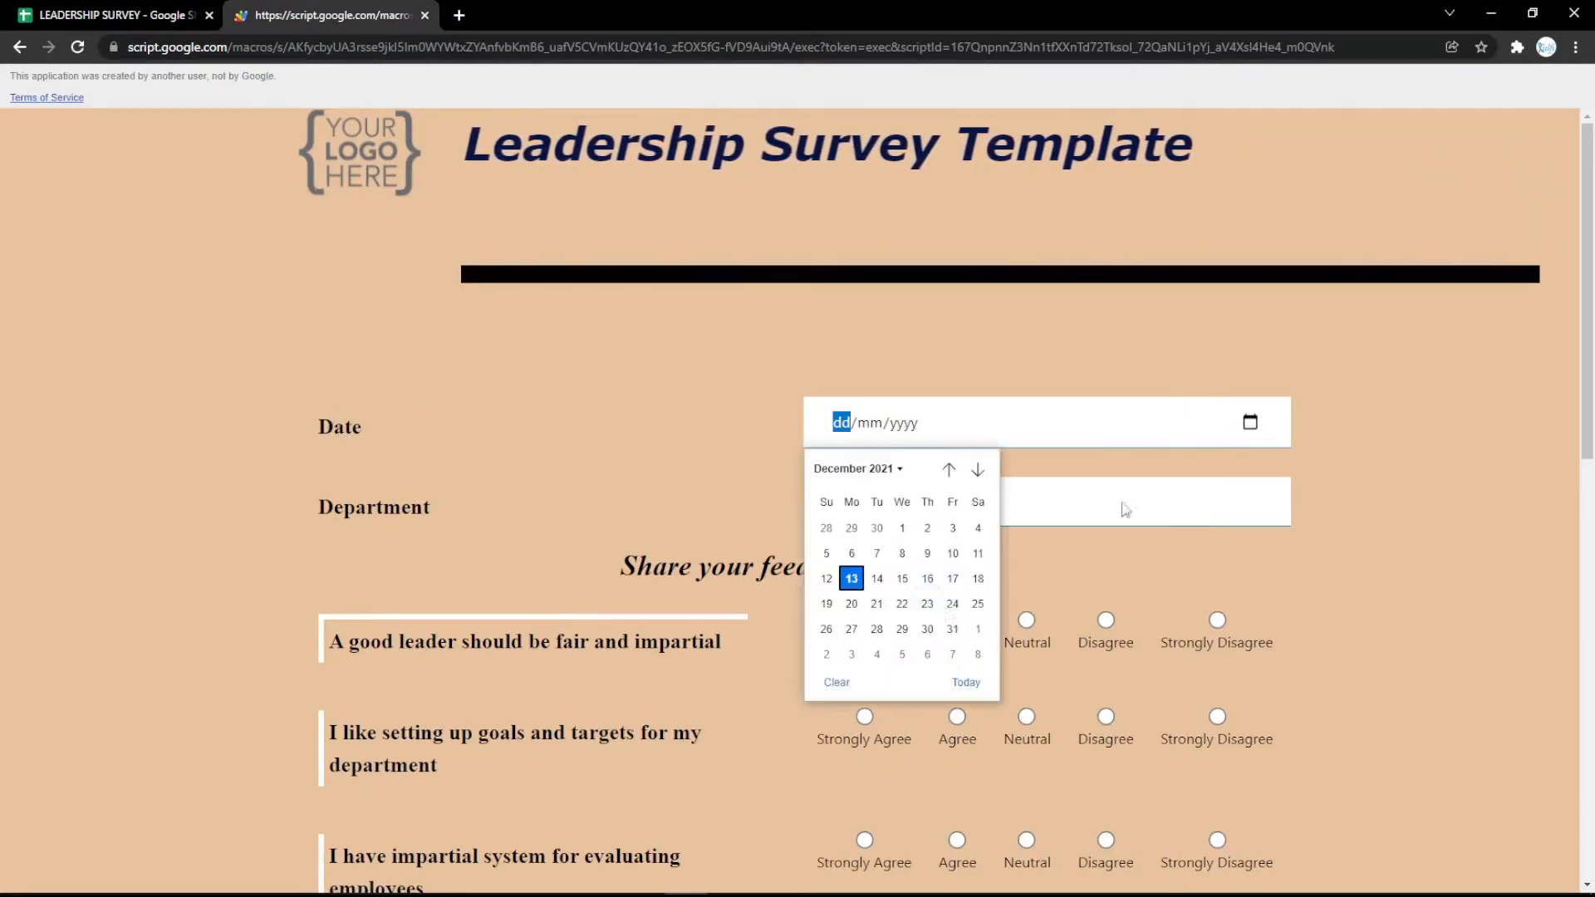
click(705, 416)
- Change the row 3 question in the Questions sheet to the Radio type with the label Gender
click(108, 15)
click(149, 291)
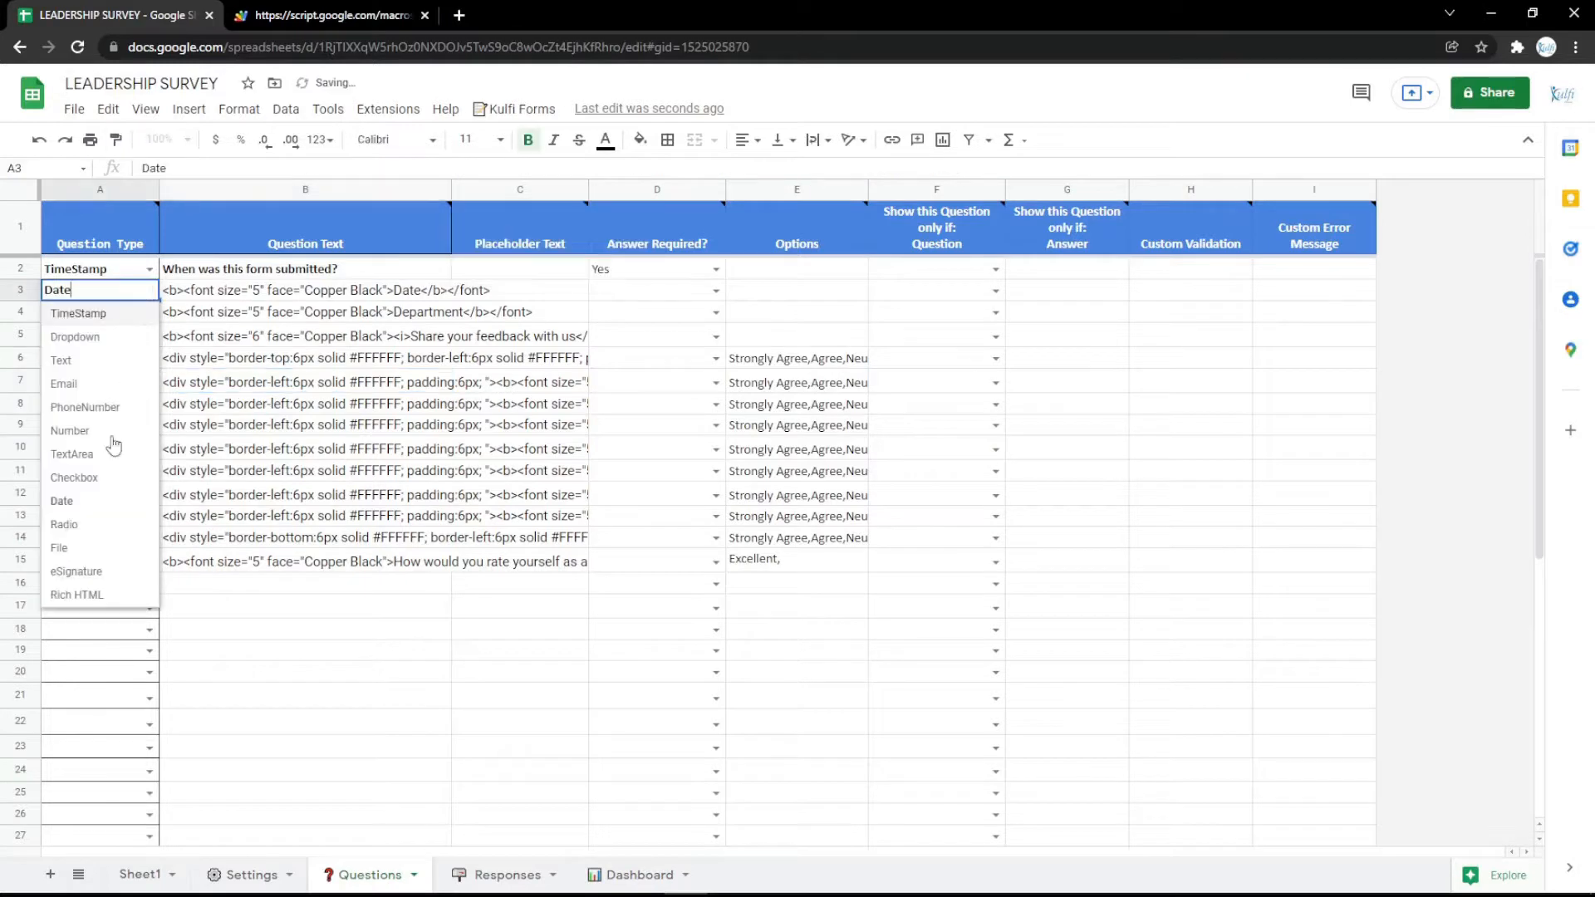
click(77, 528)
double_click(314, 292)
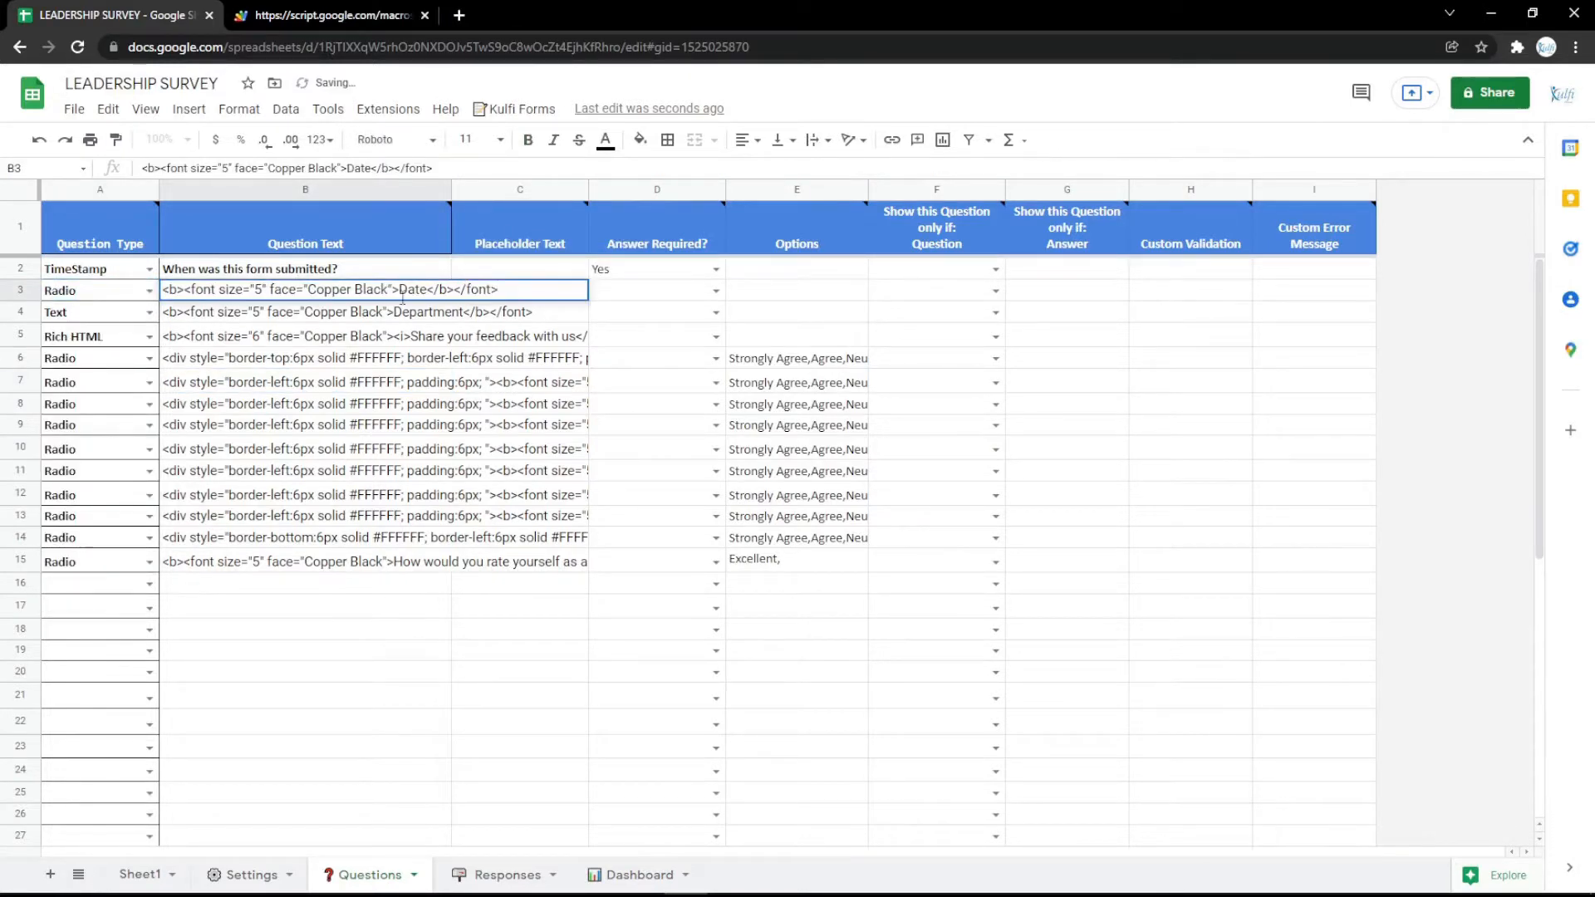
key(Return)
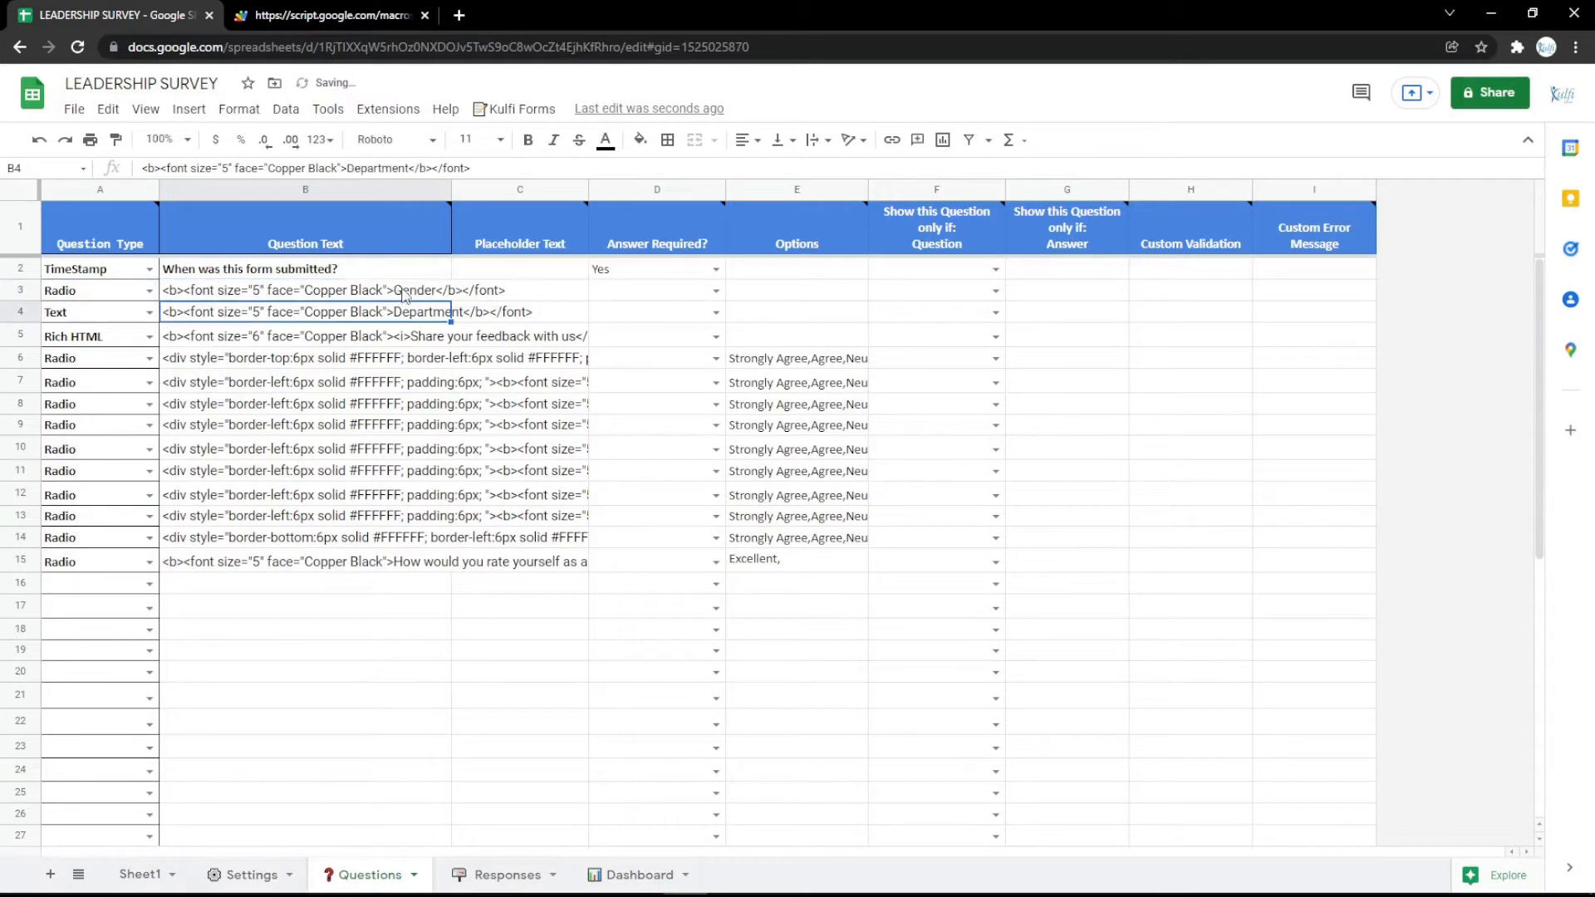
- Enter the options Male, Female for the Gender question and reload the web form
click(739, 294)
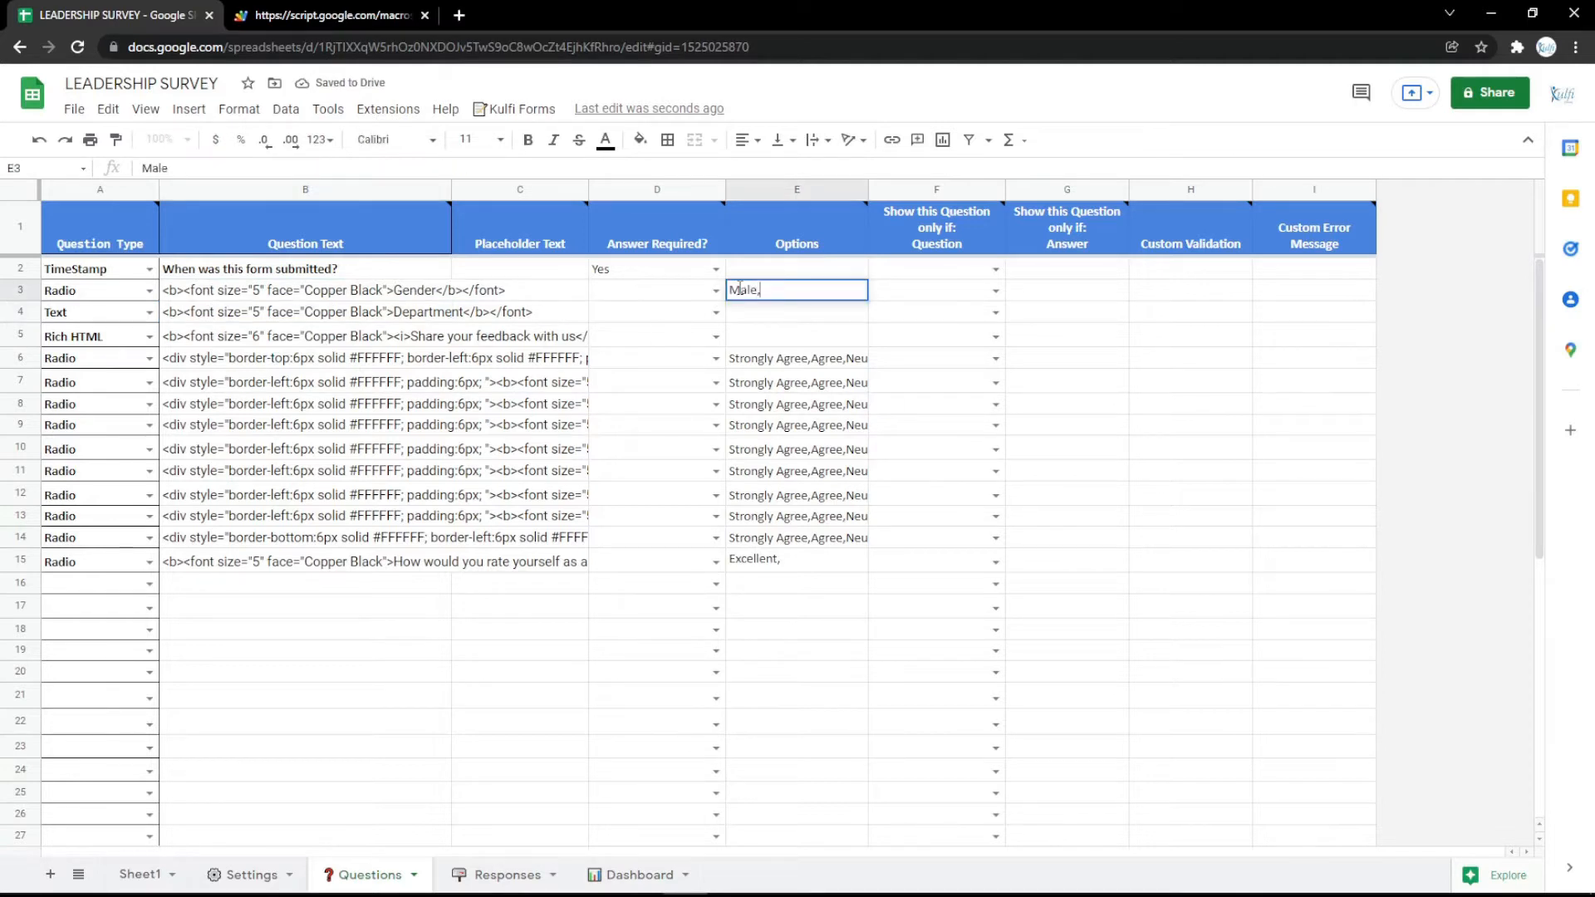
key(Return)
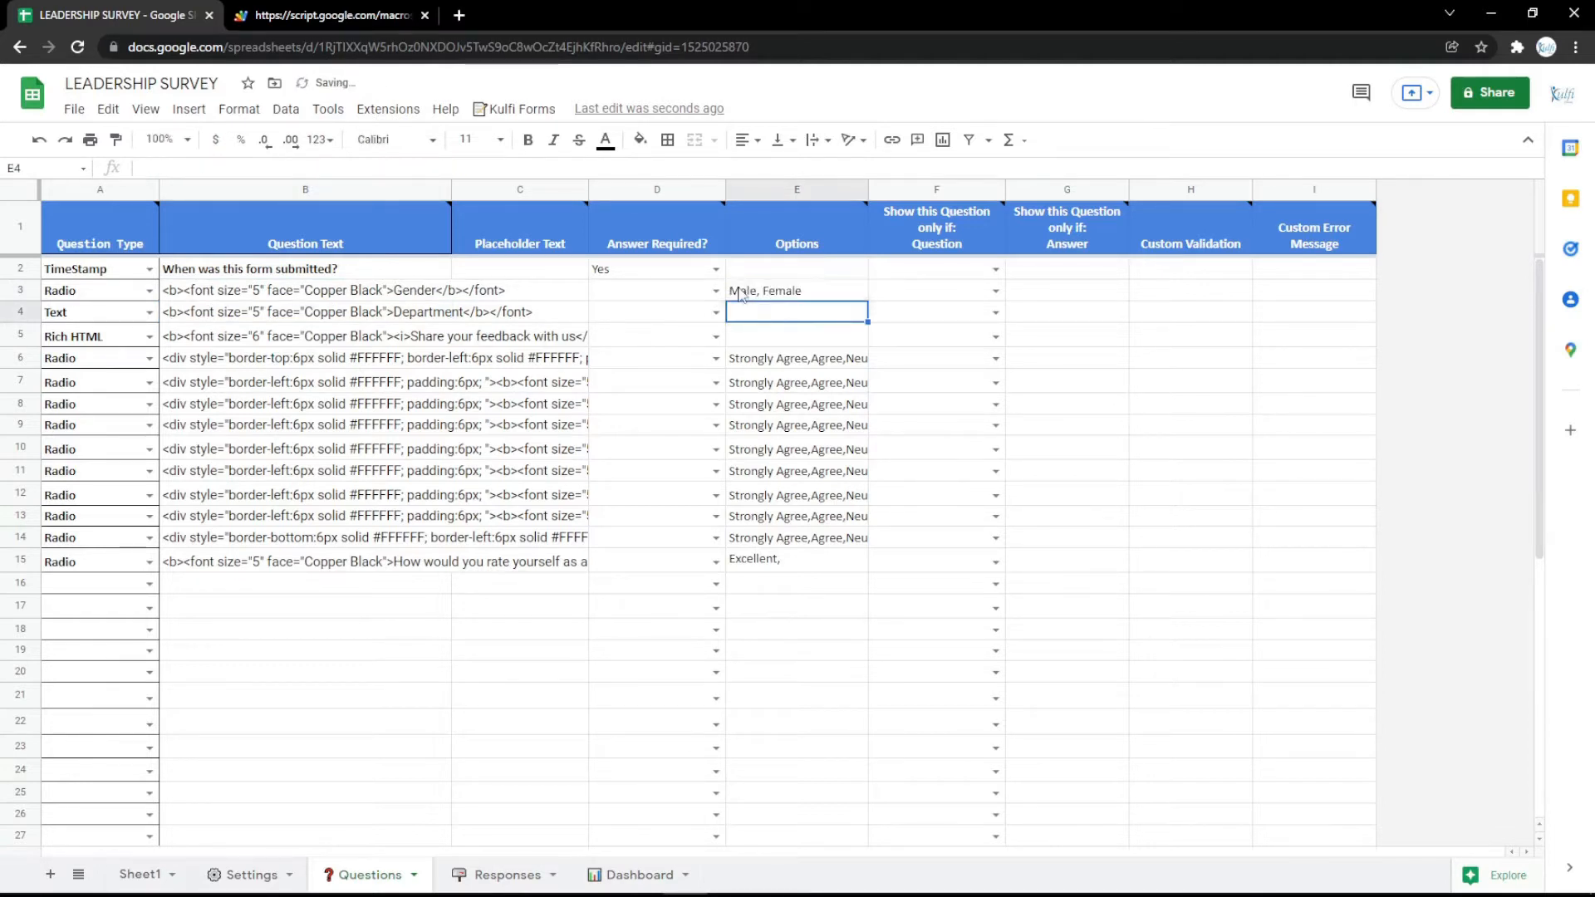
click(235, 12)
key(F5)
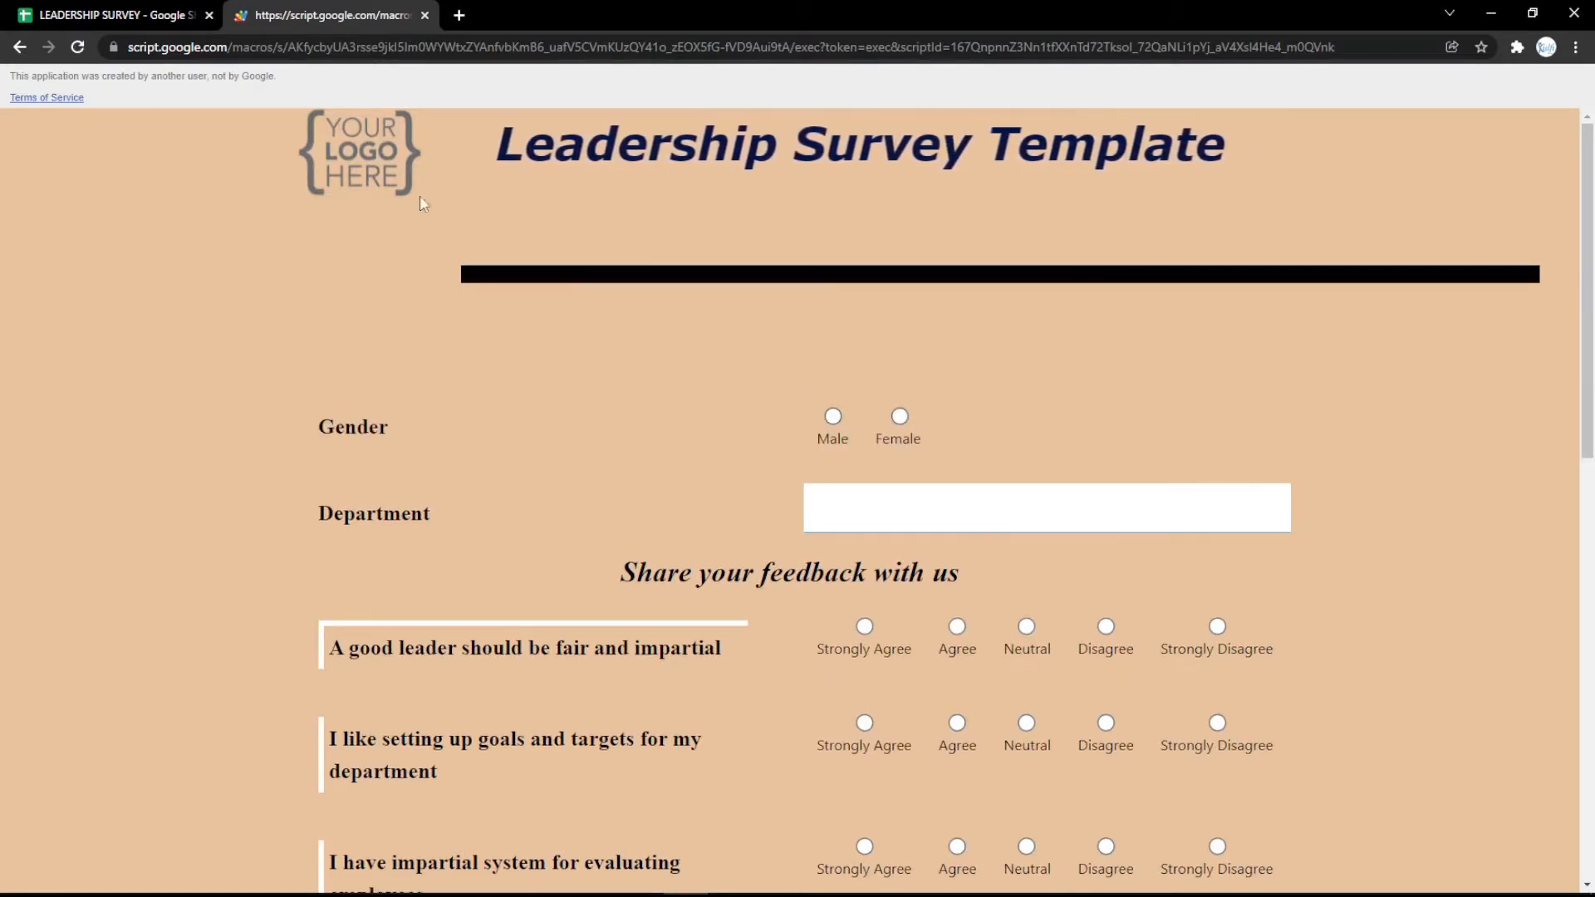
- Return to the Questions sheet and change the row 3 question to the File type with the label File
click(97, 10)
click(150, 290)
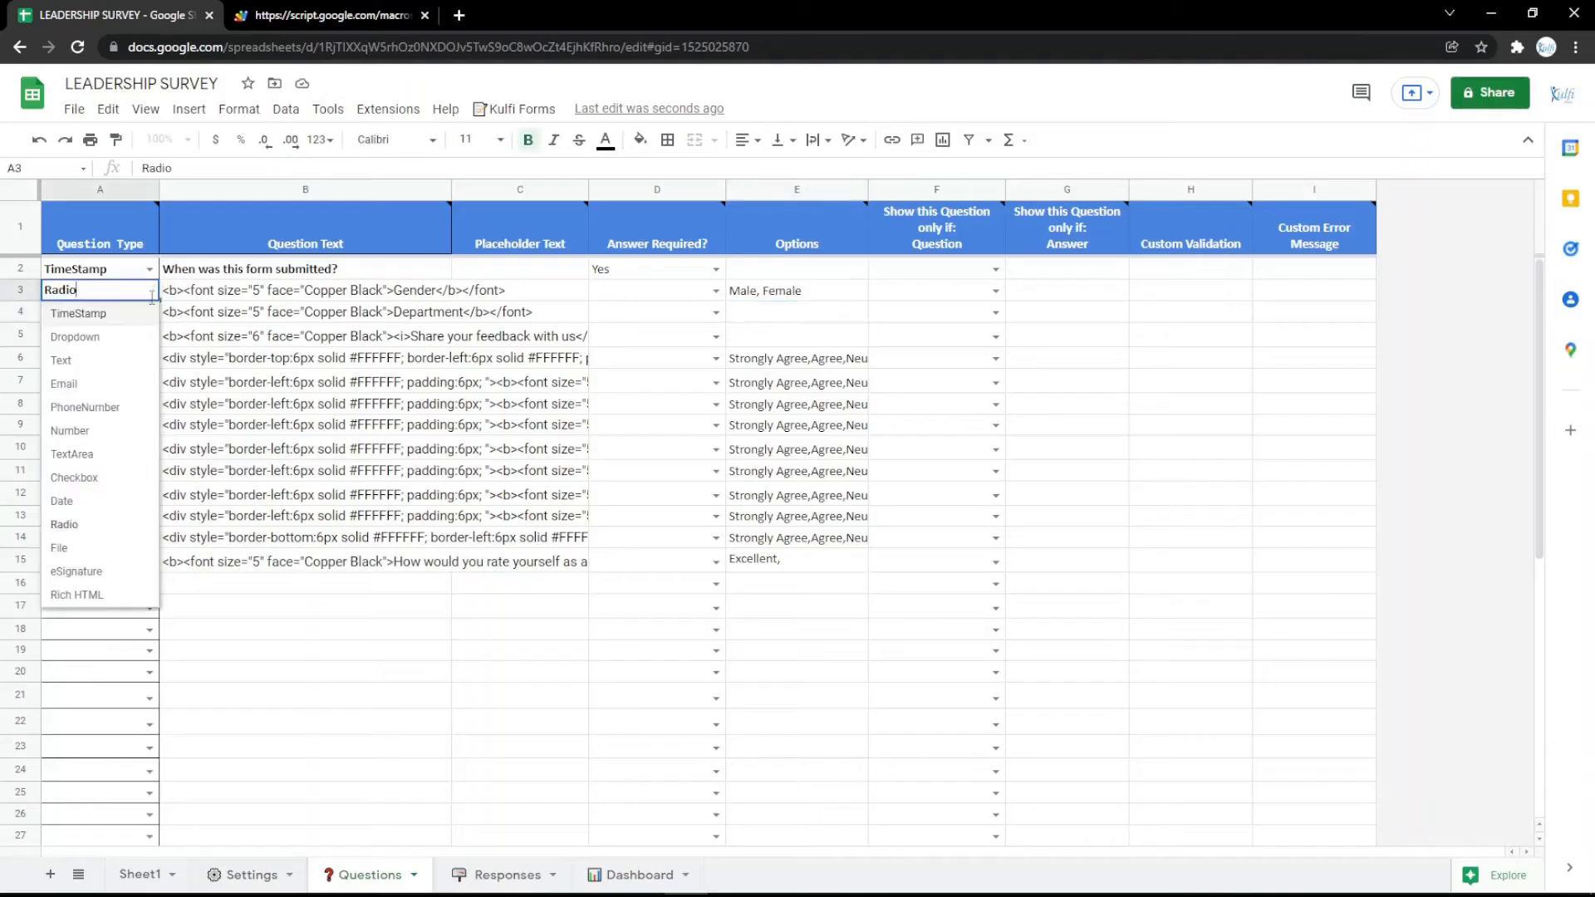
click(70, 552)
click(411, 291)
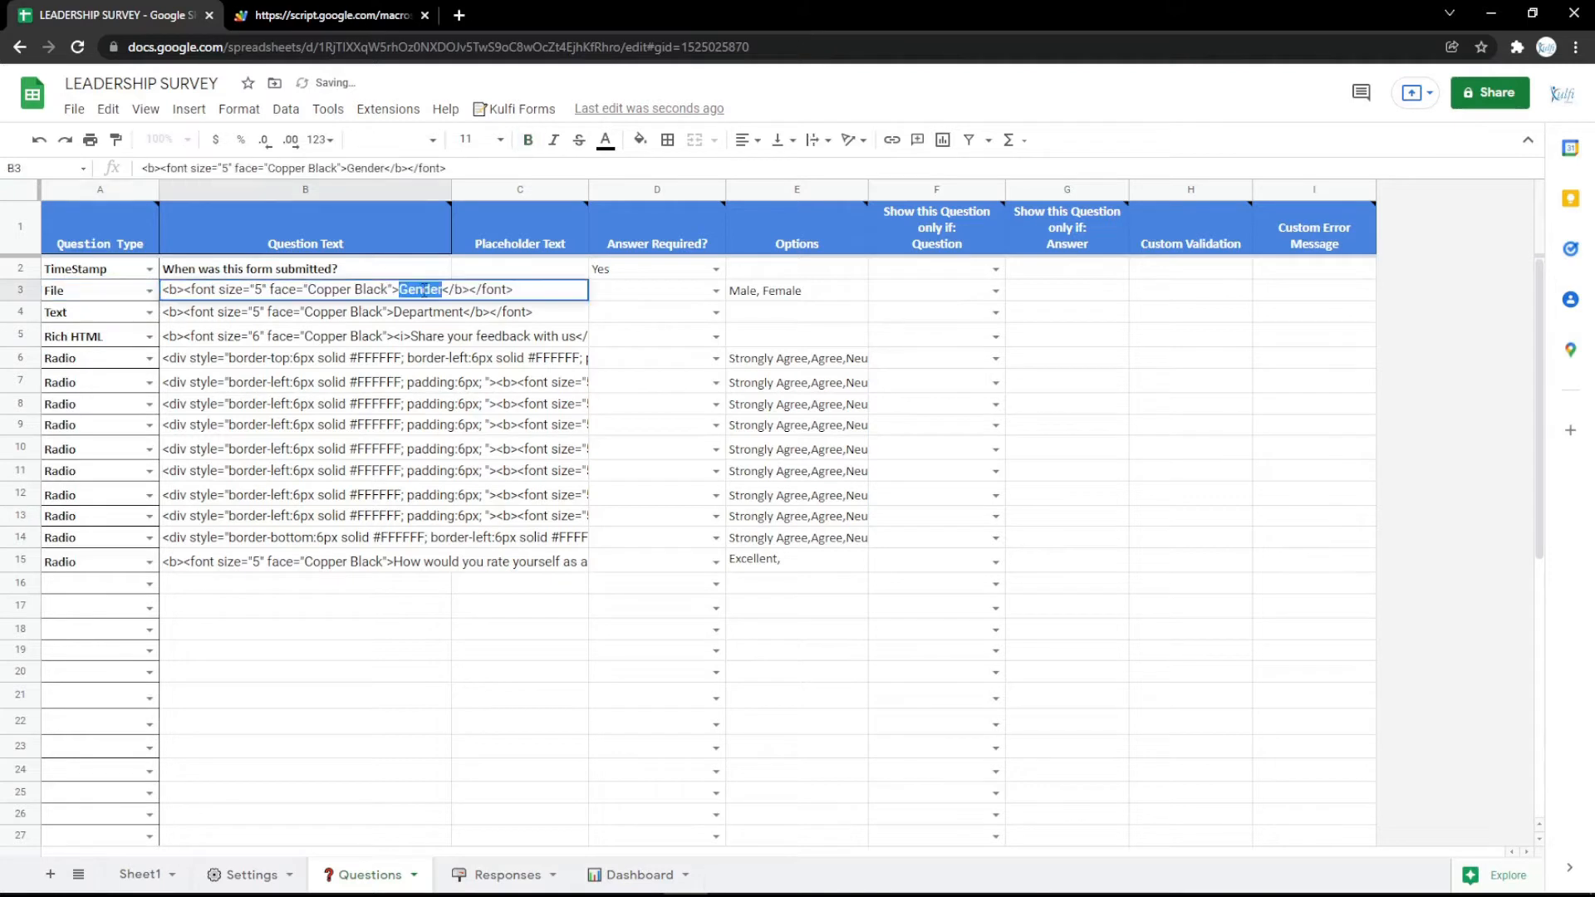
key(Return)
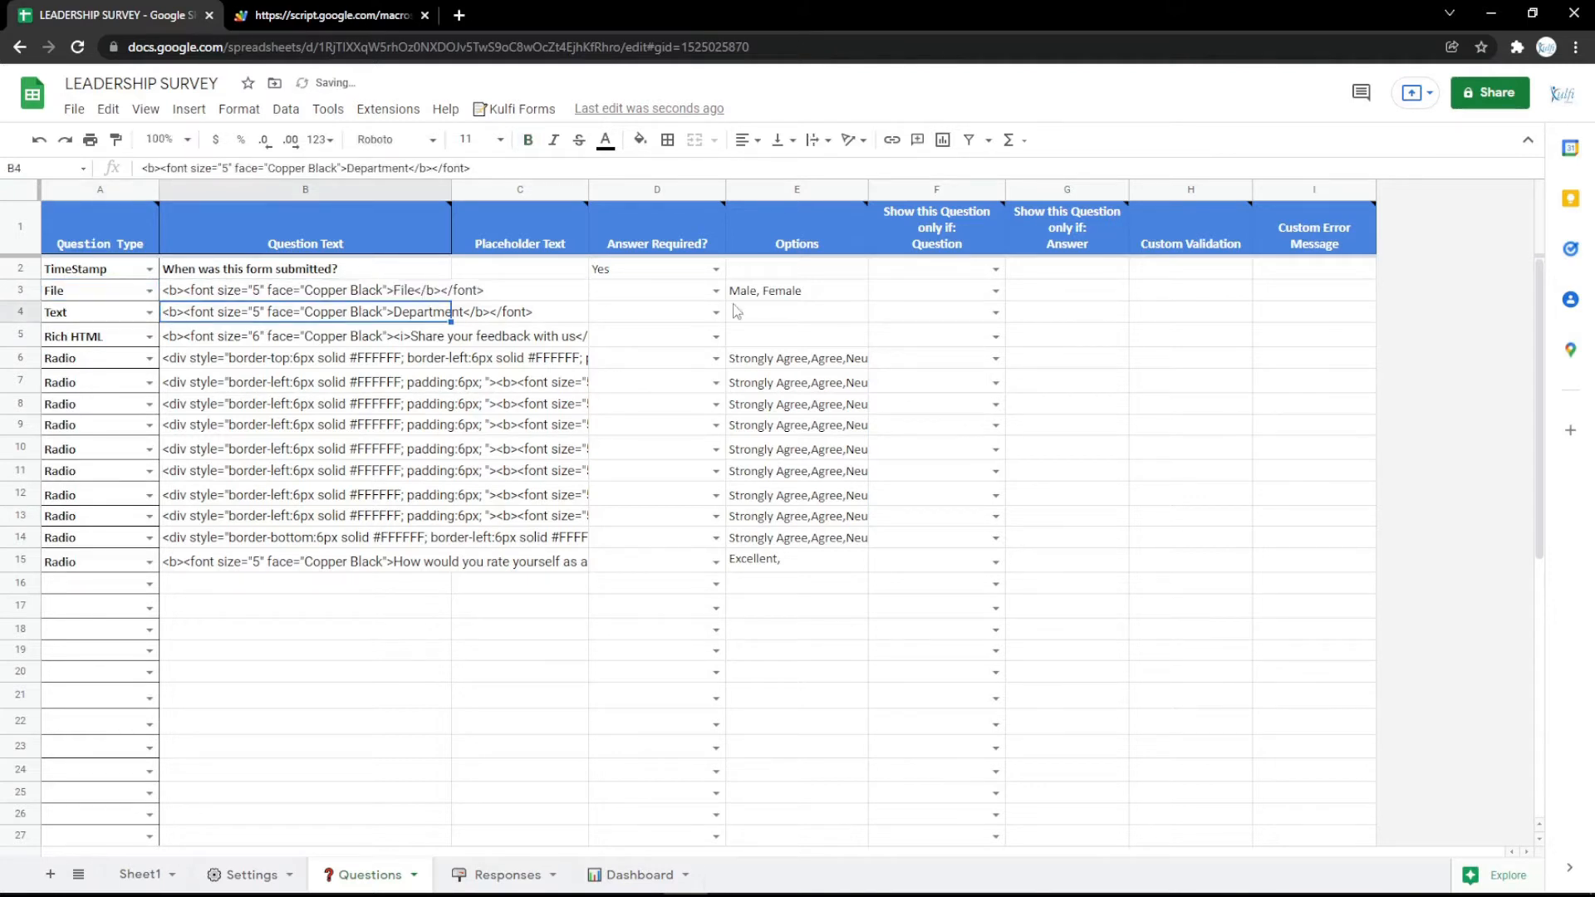
- Clear the options of the File question in row 3 and reload the web form
click(767, 291)
click(390, 15)
key(ctrl+r)
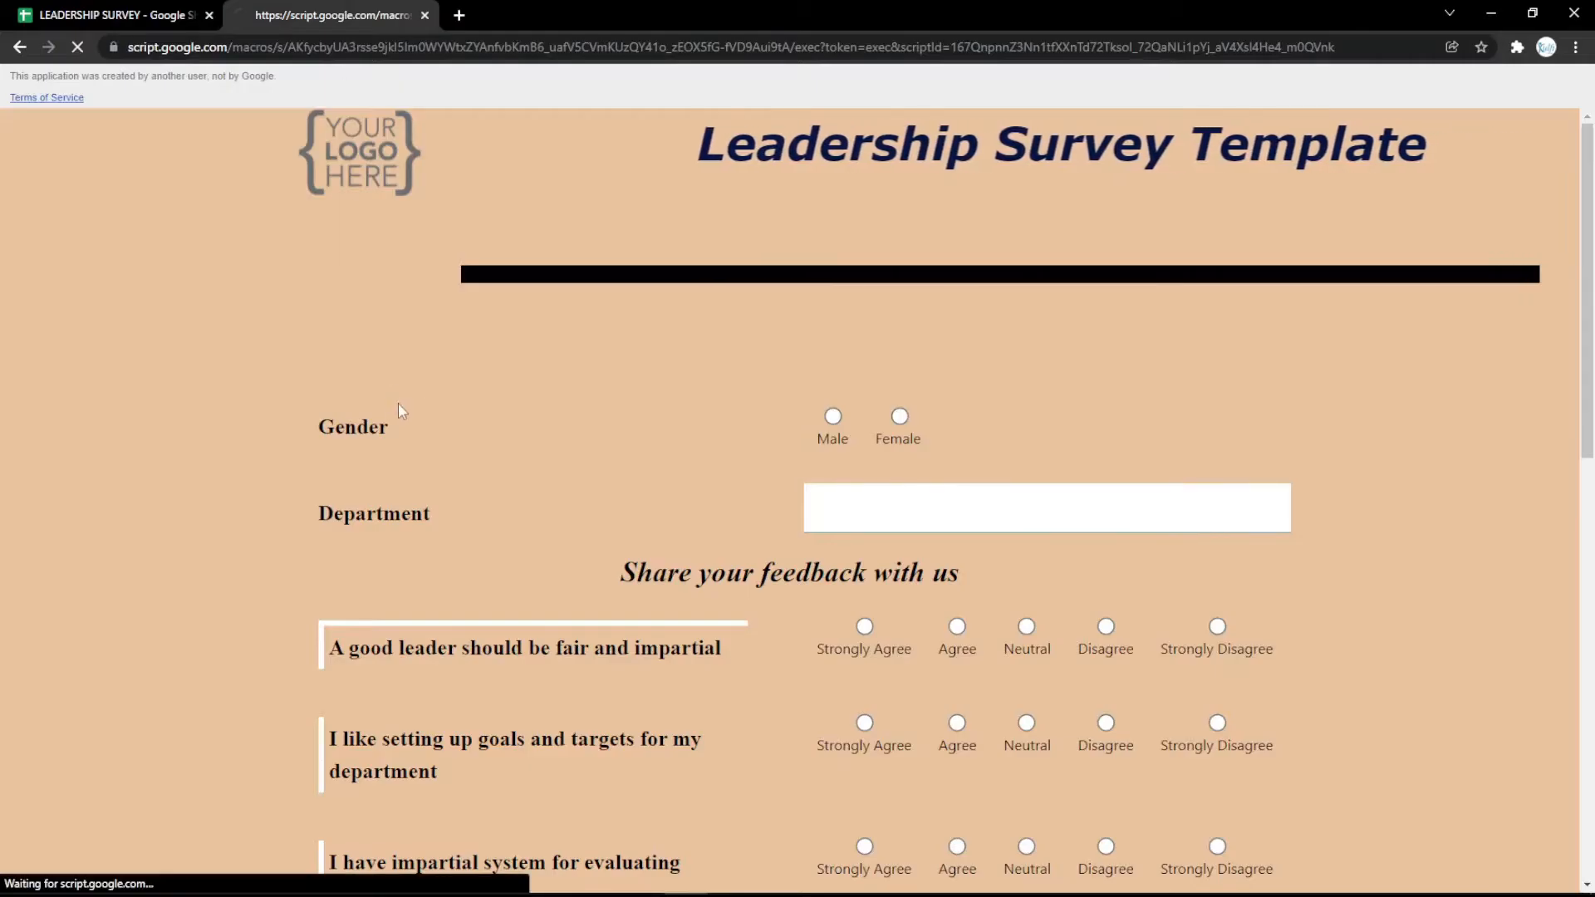
- Upload a file to the File question on the web form
click(905, 431)
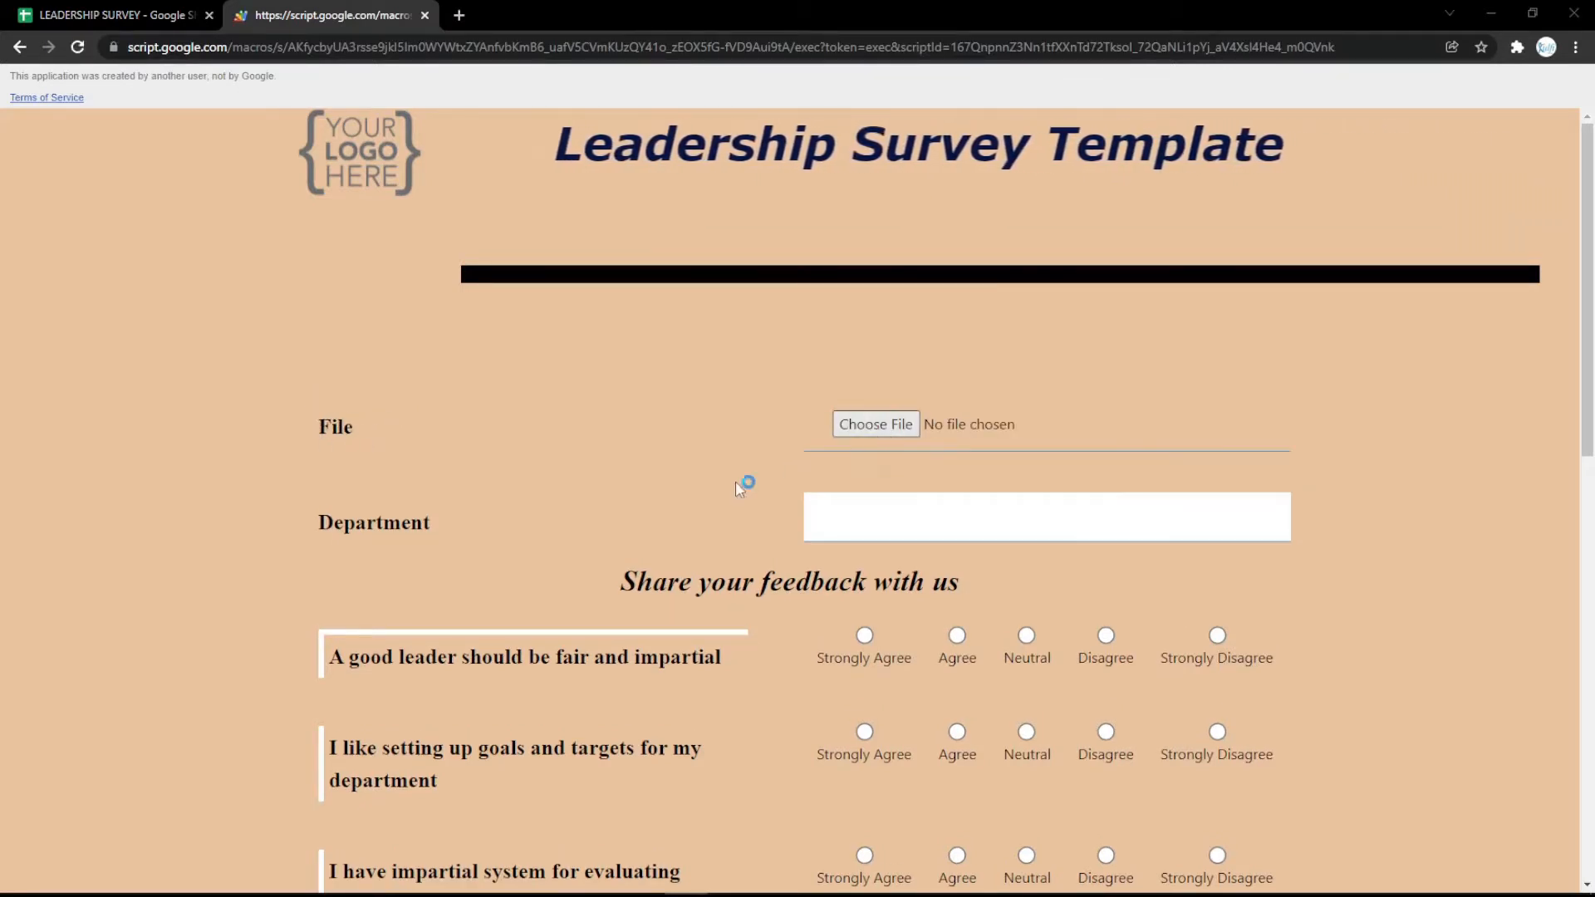
click(214, 185)
double_click(214, 184)
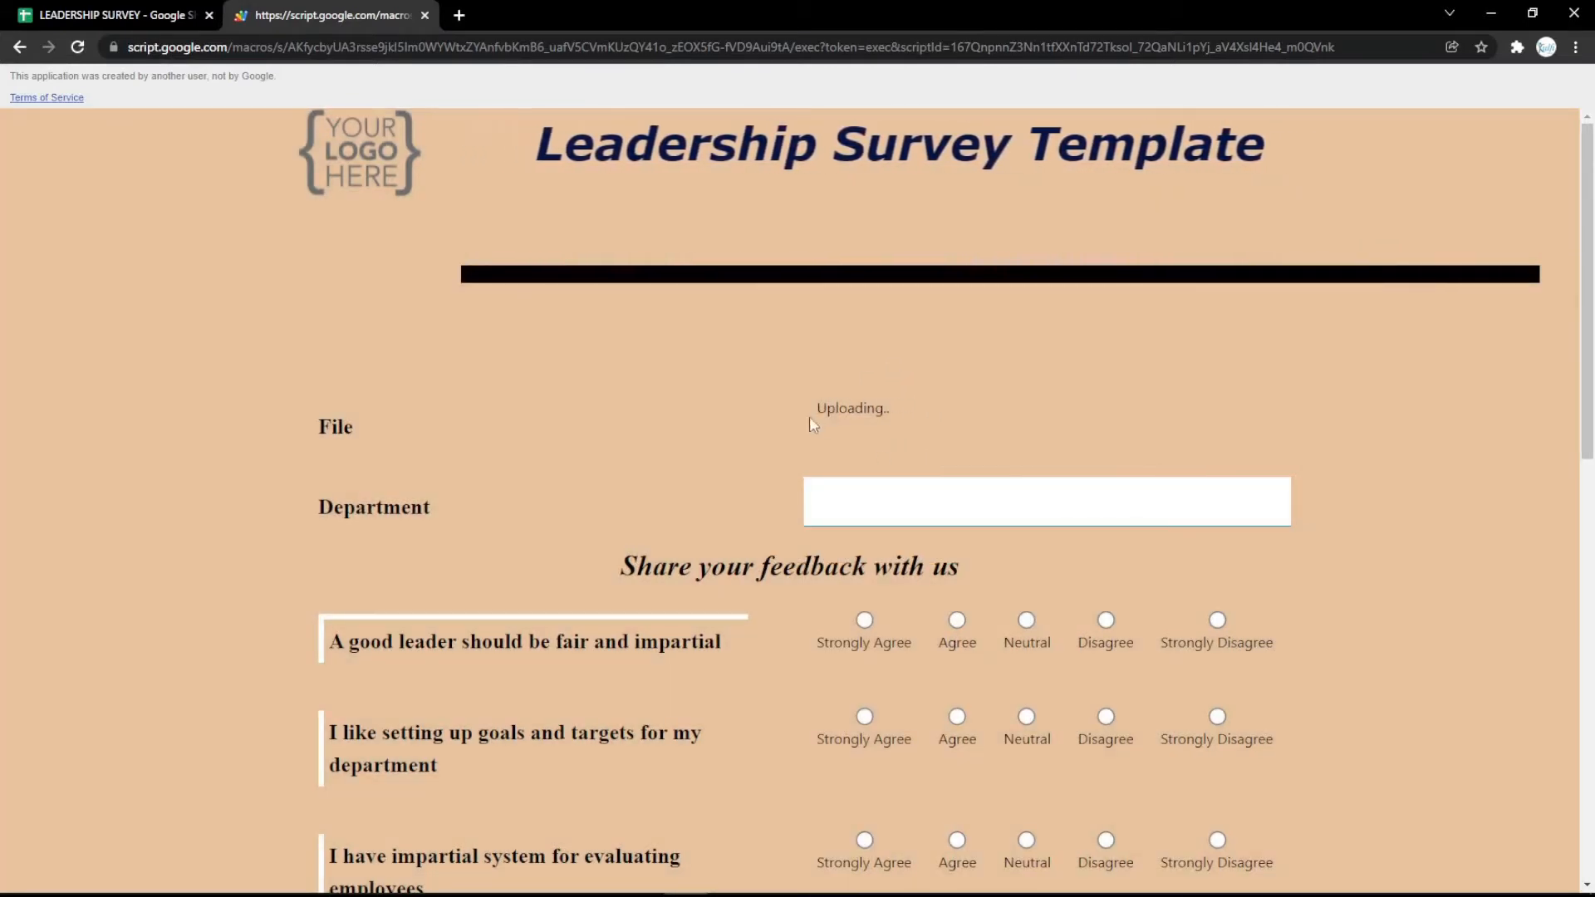
- Return to the Questions sheet and change the row 3 question to the eSignature type with the label Signature
click(131, 11)
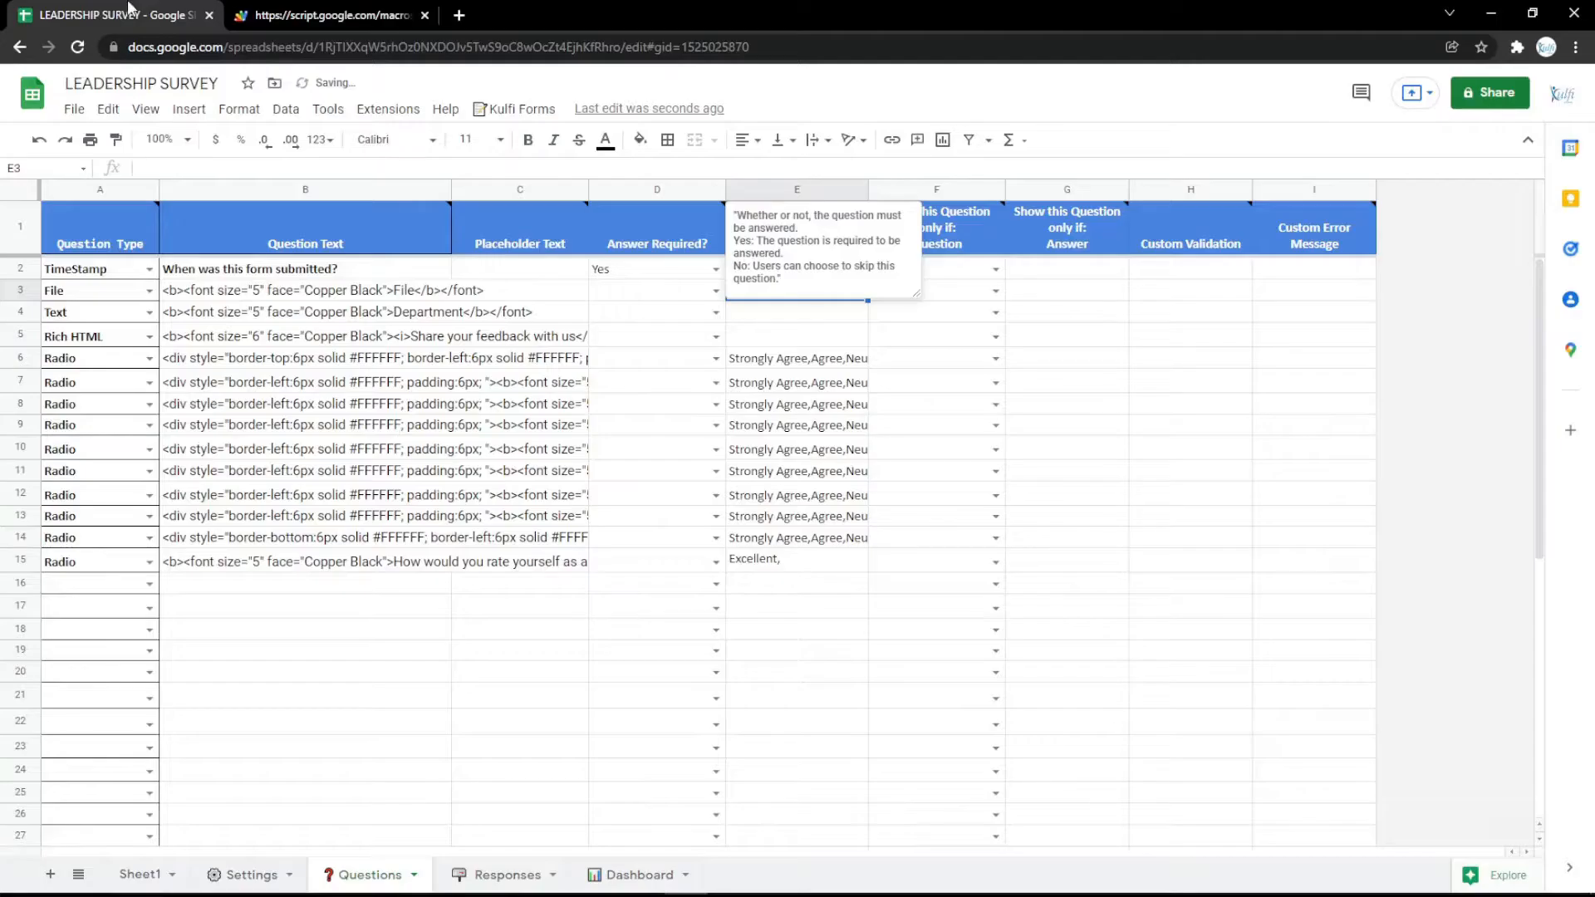
click(149, 290)
click(86, 572)
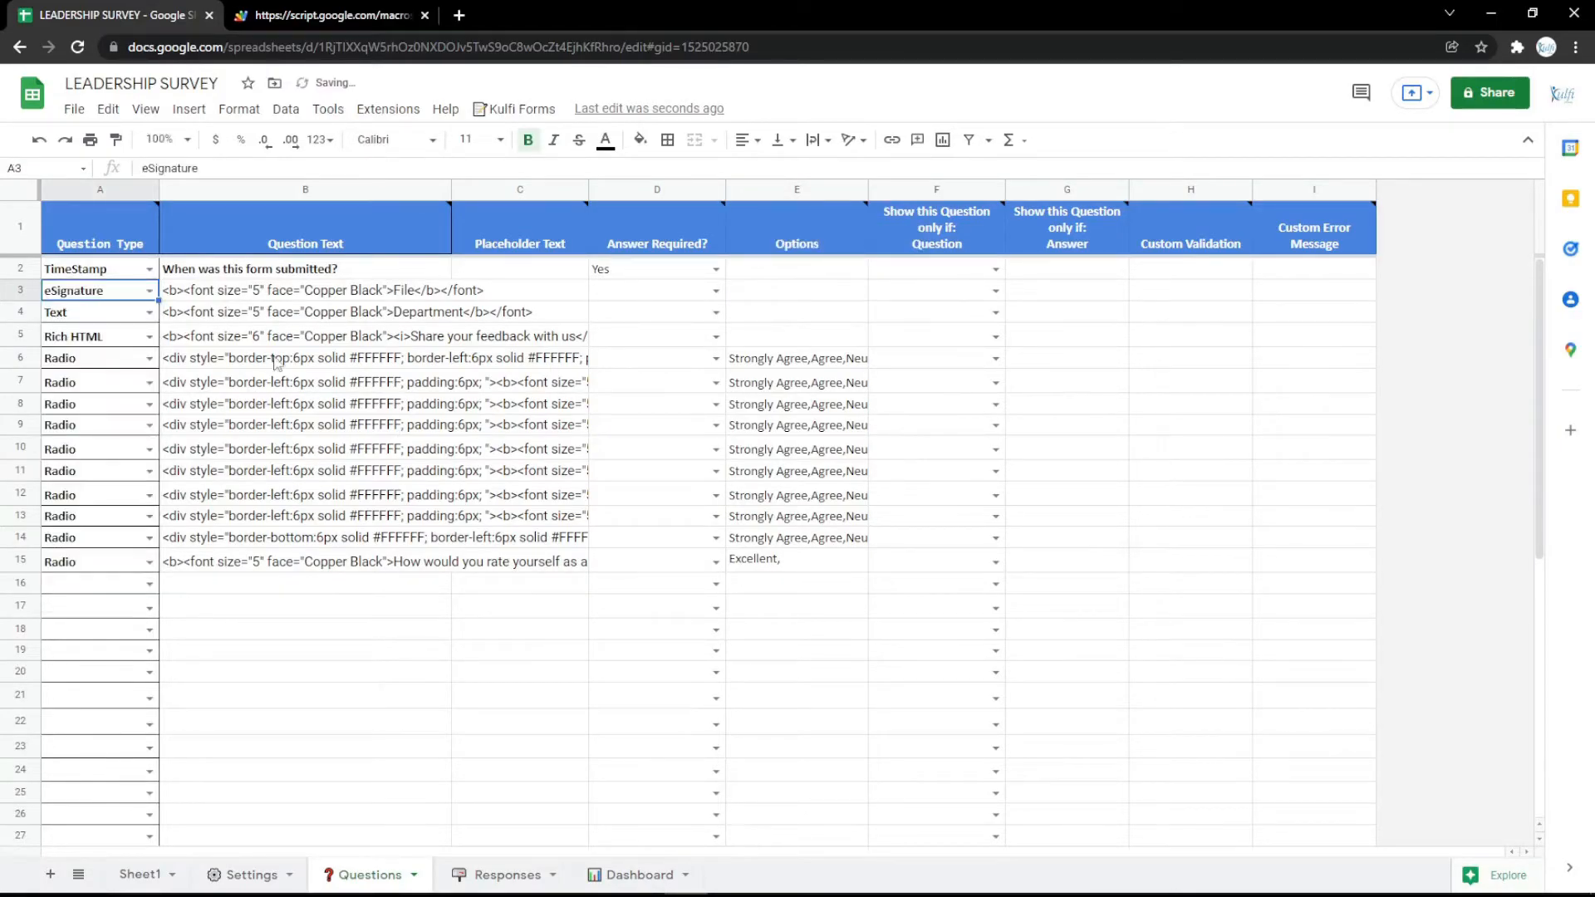
double_click(370, 291)
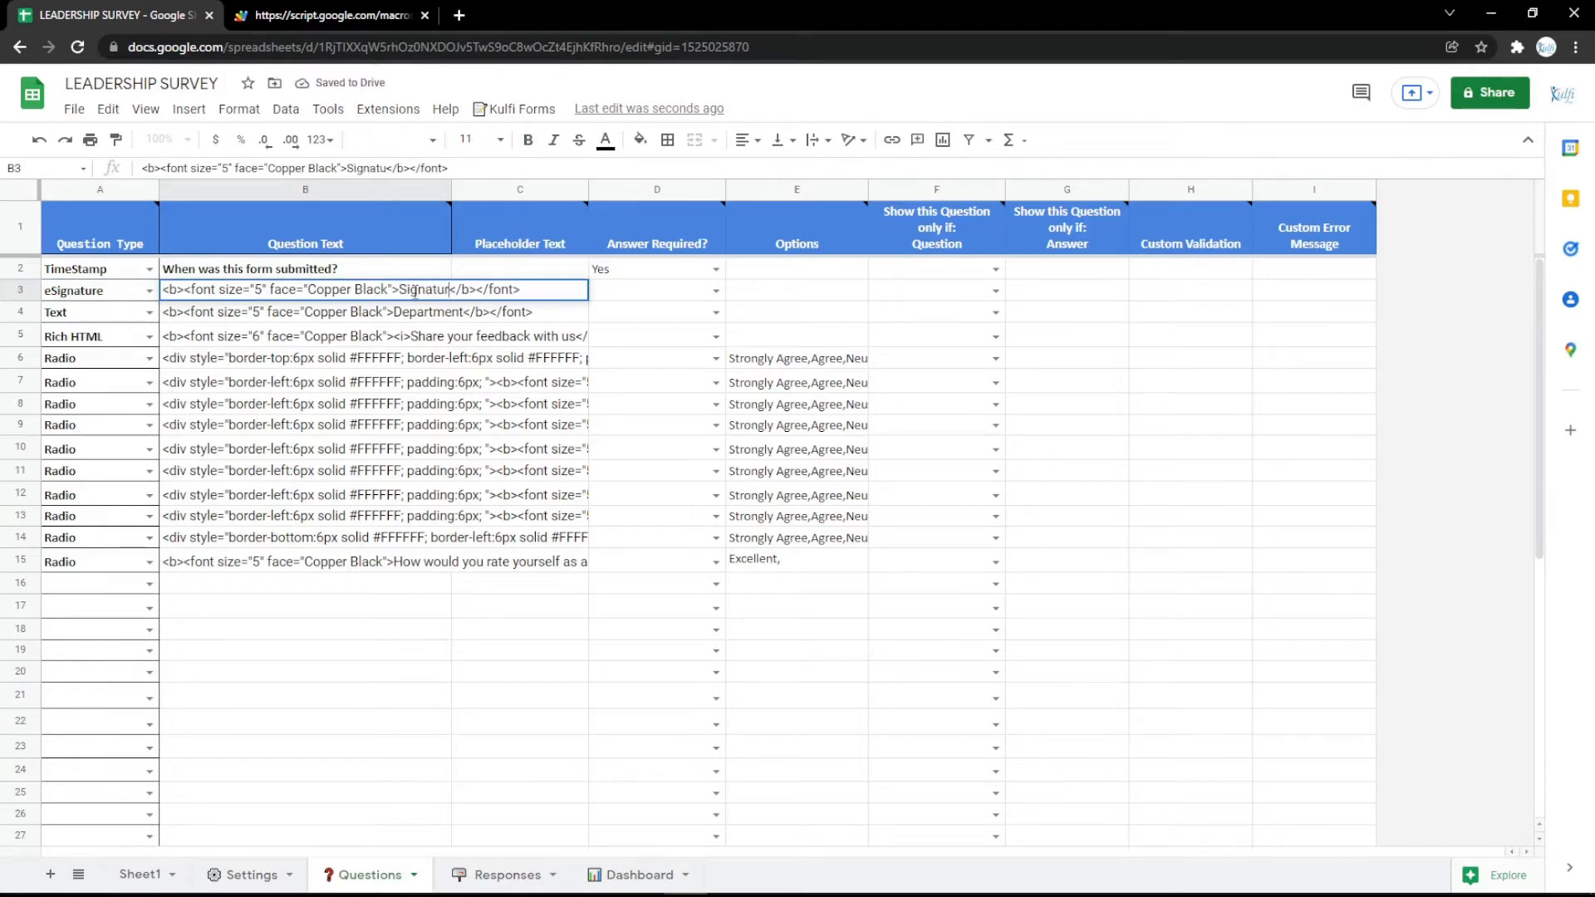
text(re)
key(Return)
- Reload the web form, draw a test signature in the Signature question and clear it
key(ctrl+Tab)
key(F5)
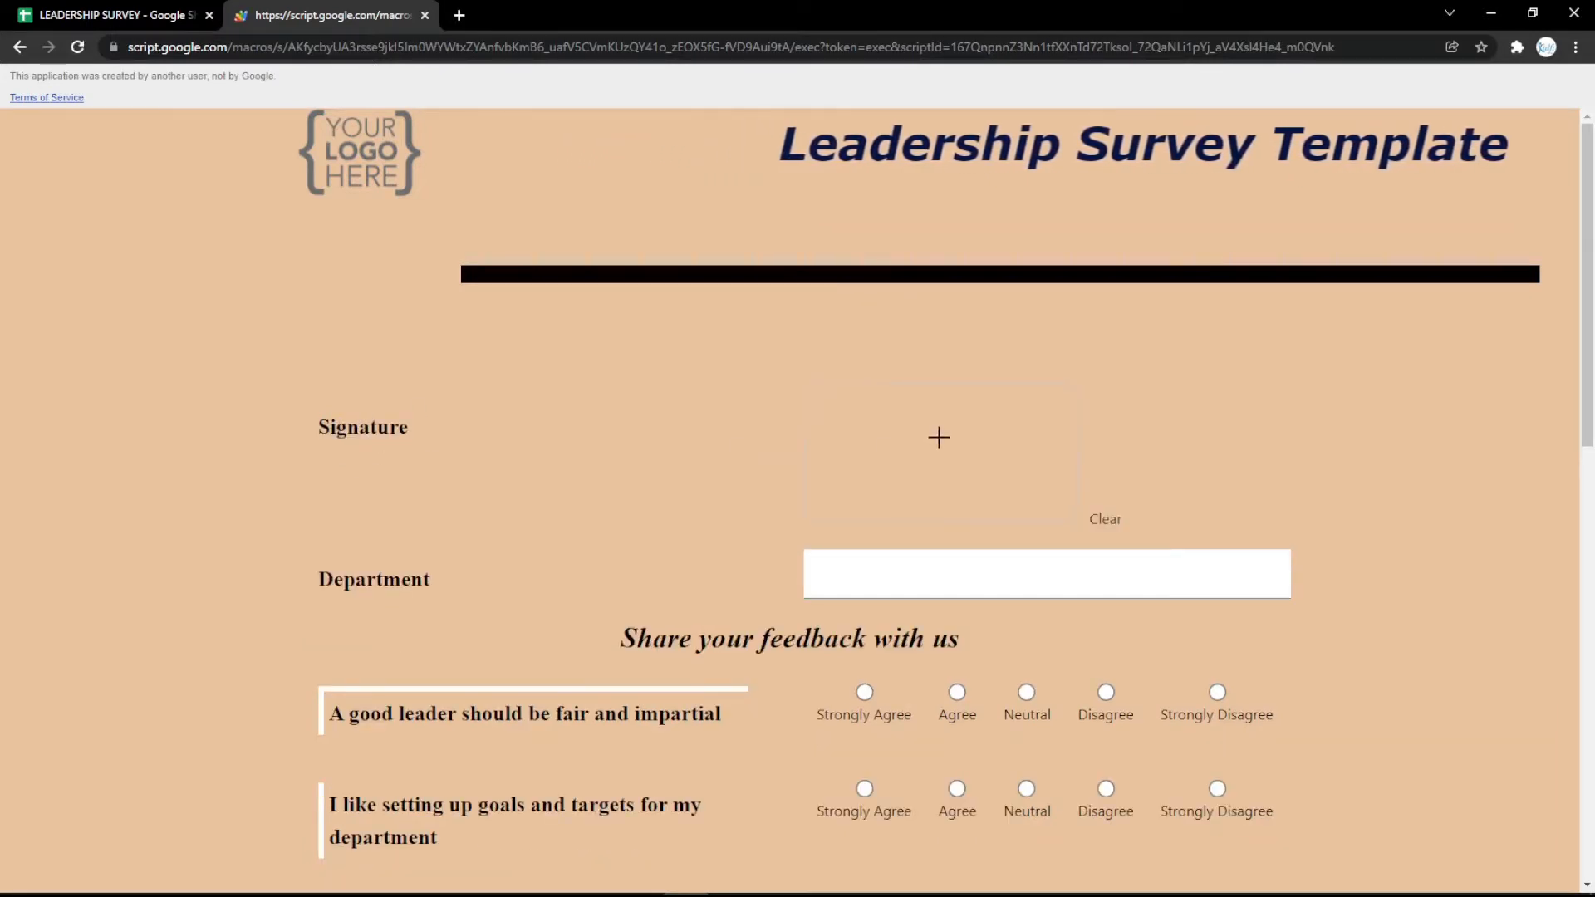
mouse_move(899, 415)
mouse_down()
mouse_move(981, 429)
mouse_move(1020, 470)
mouse_move(1143, 506)
mouse_up()
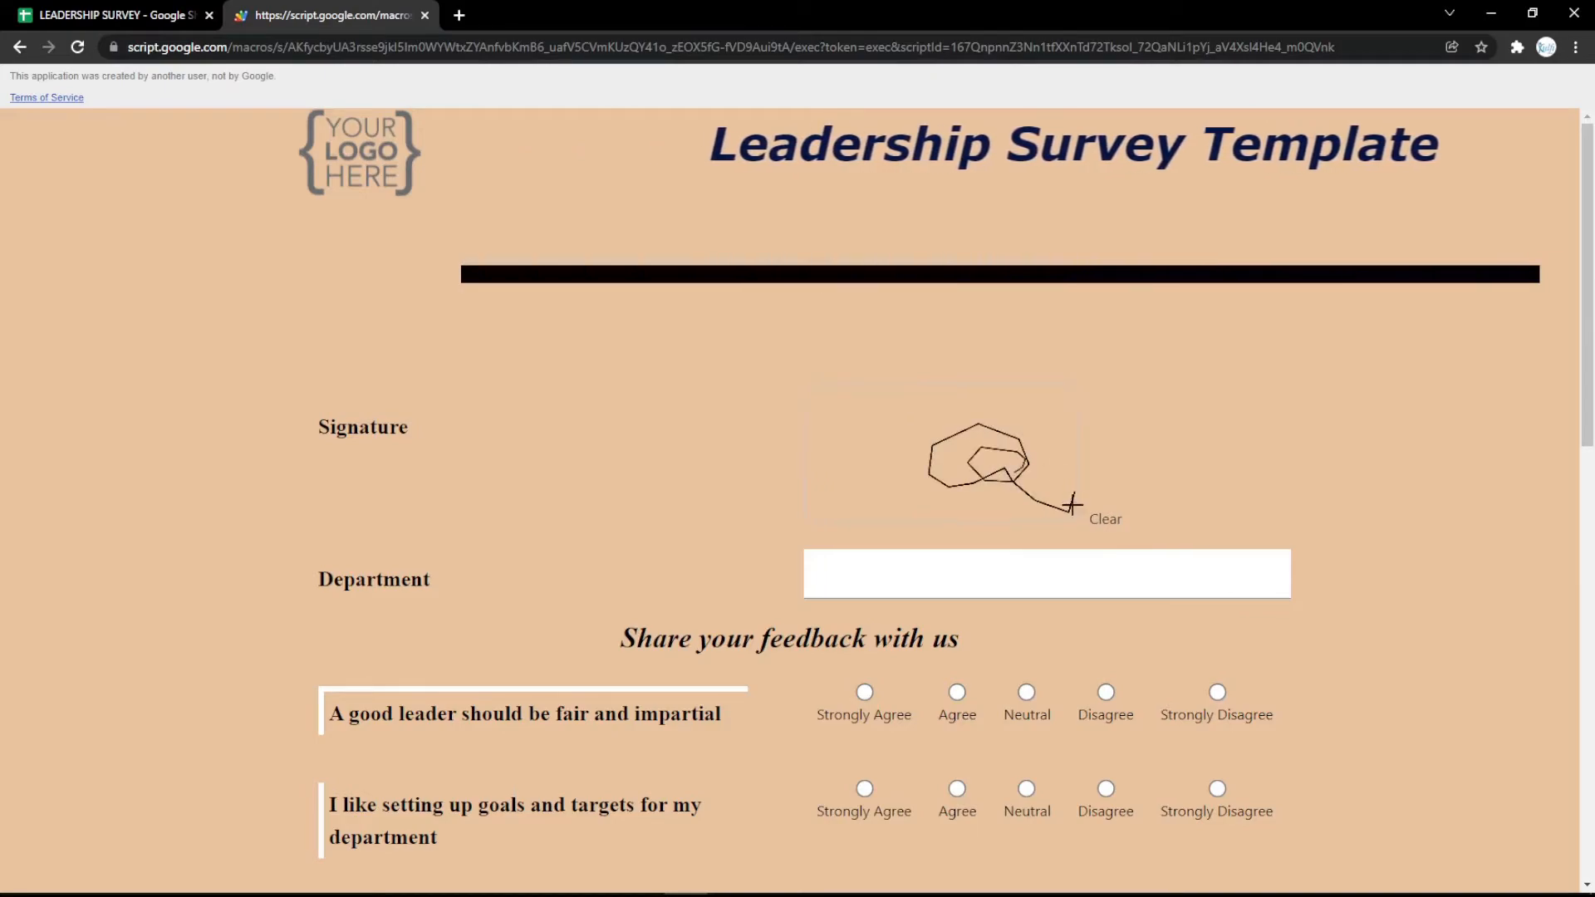
click(1106, 520)
- Return to the Questions sheet, set the row 3 question type to Rich HTML and select its question text cell
click(170, 12)
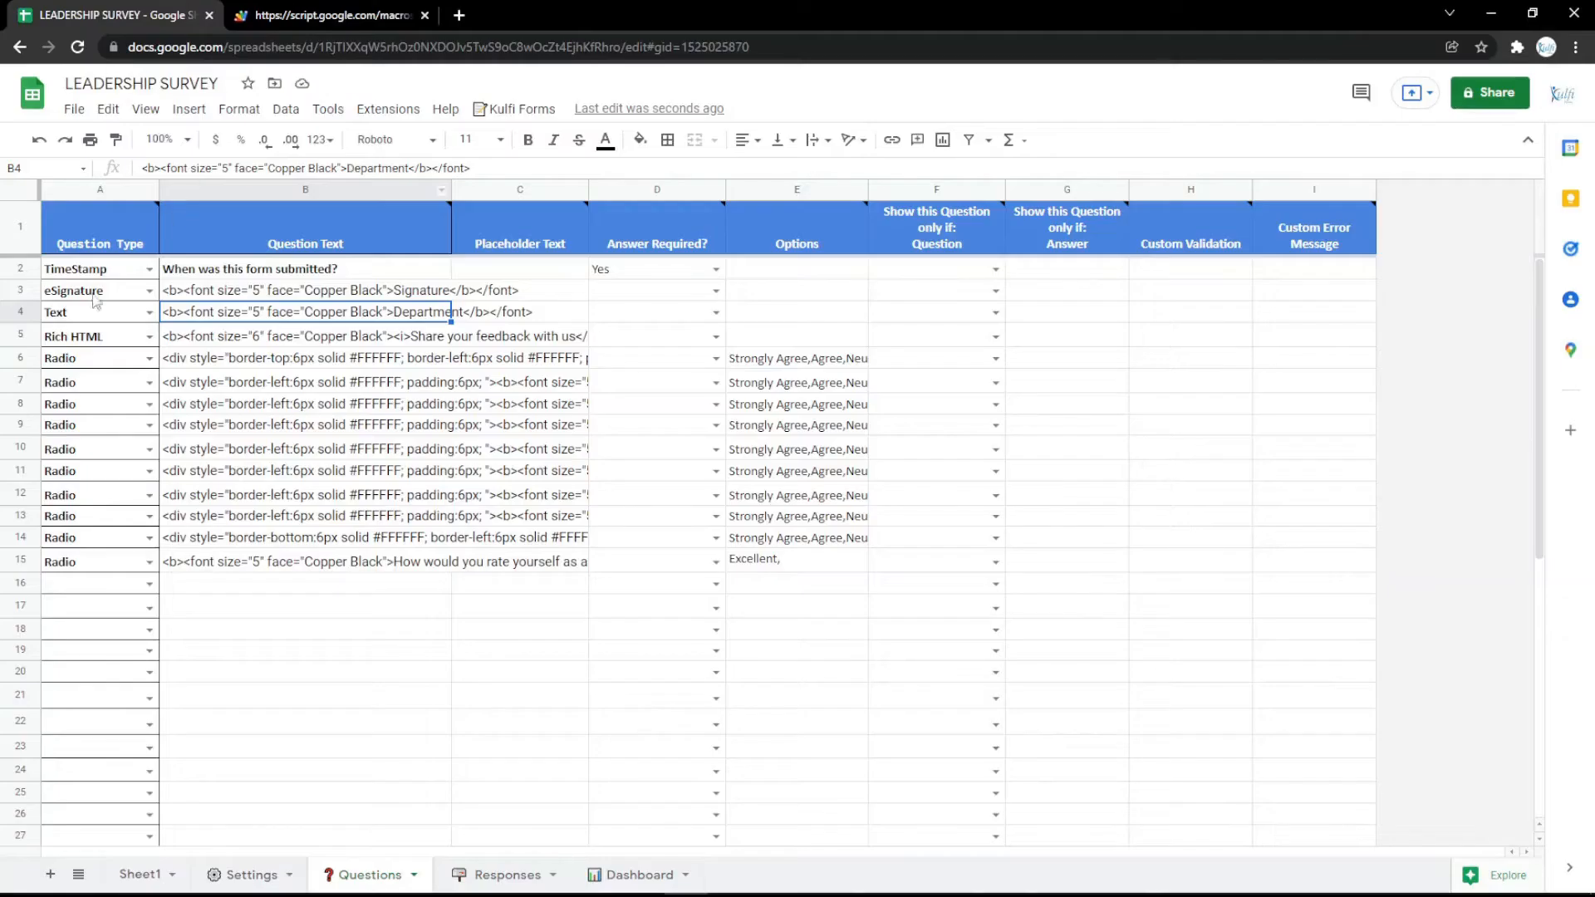
click(150, 291)
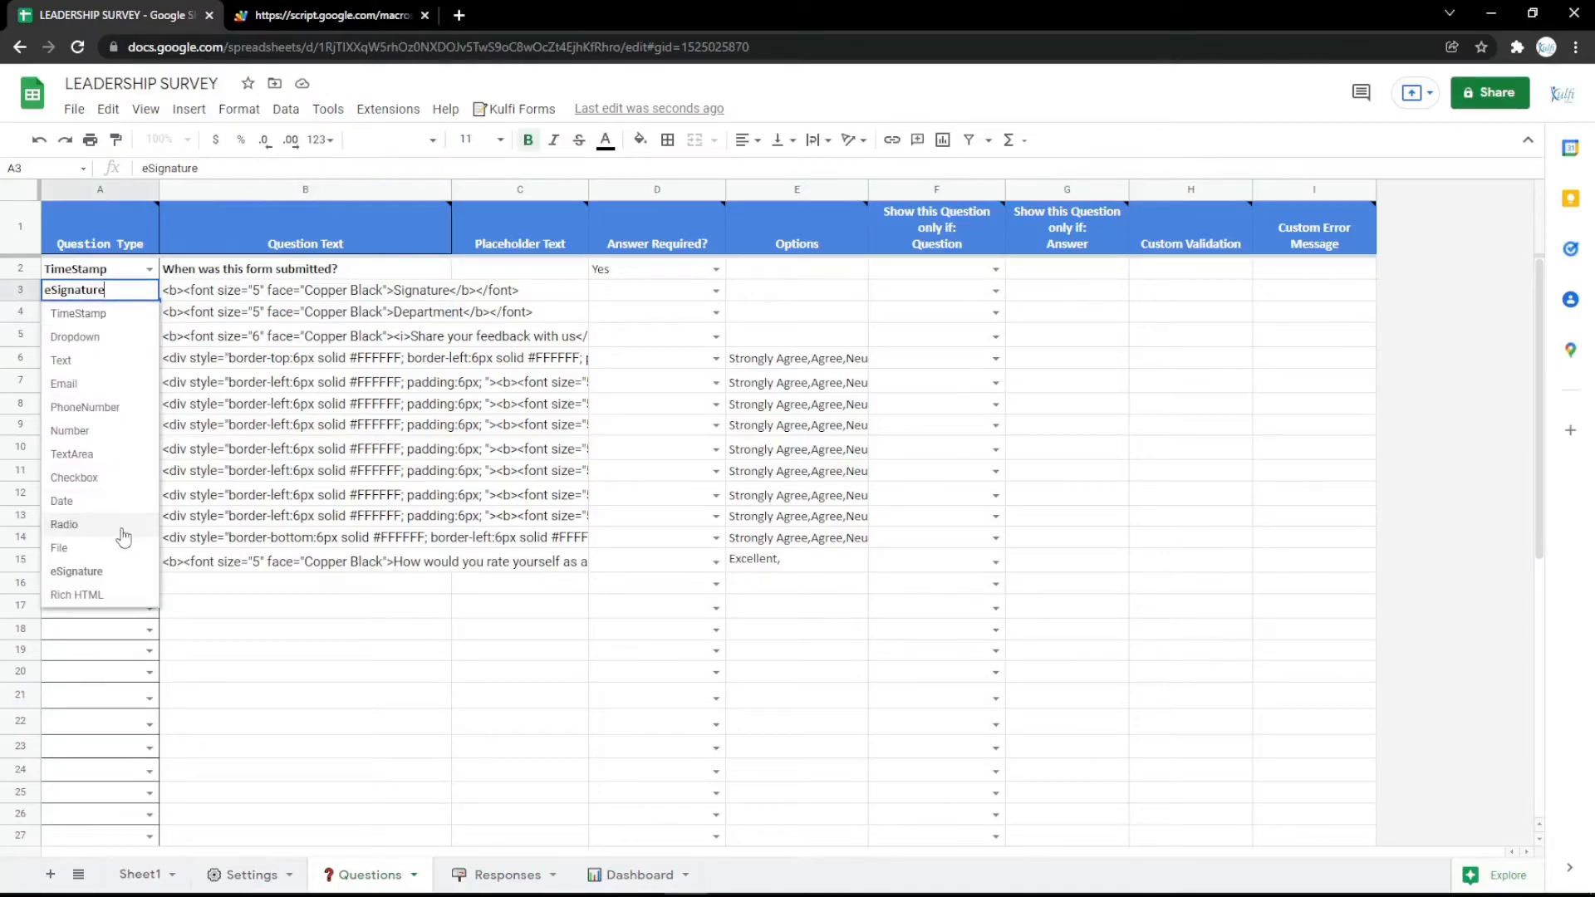
click(119, 593)
double_click(414, 289)
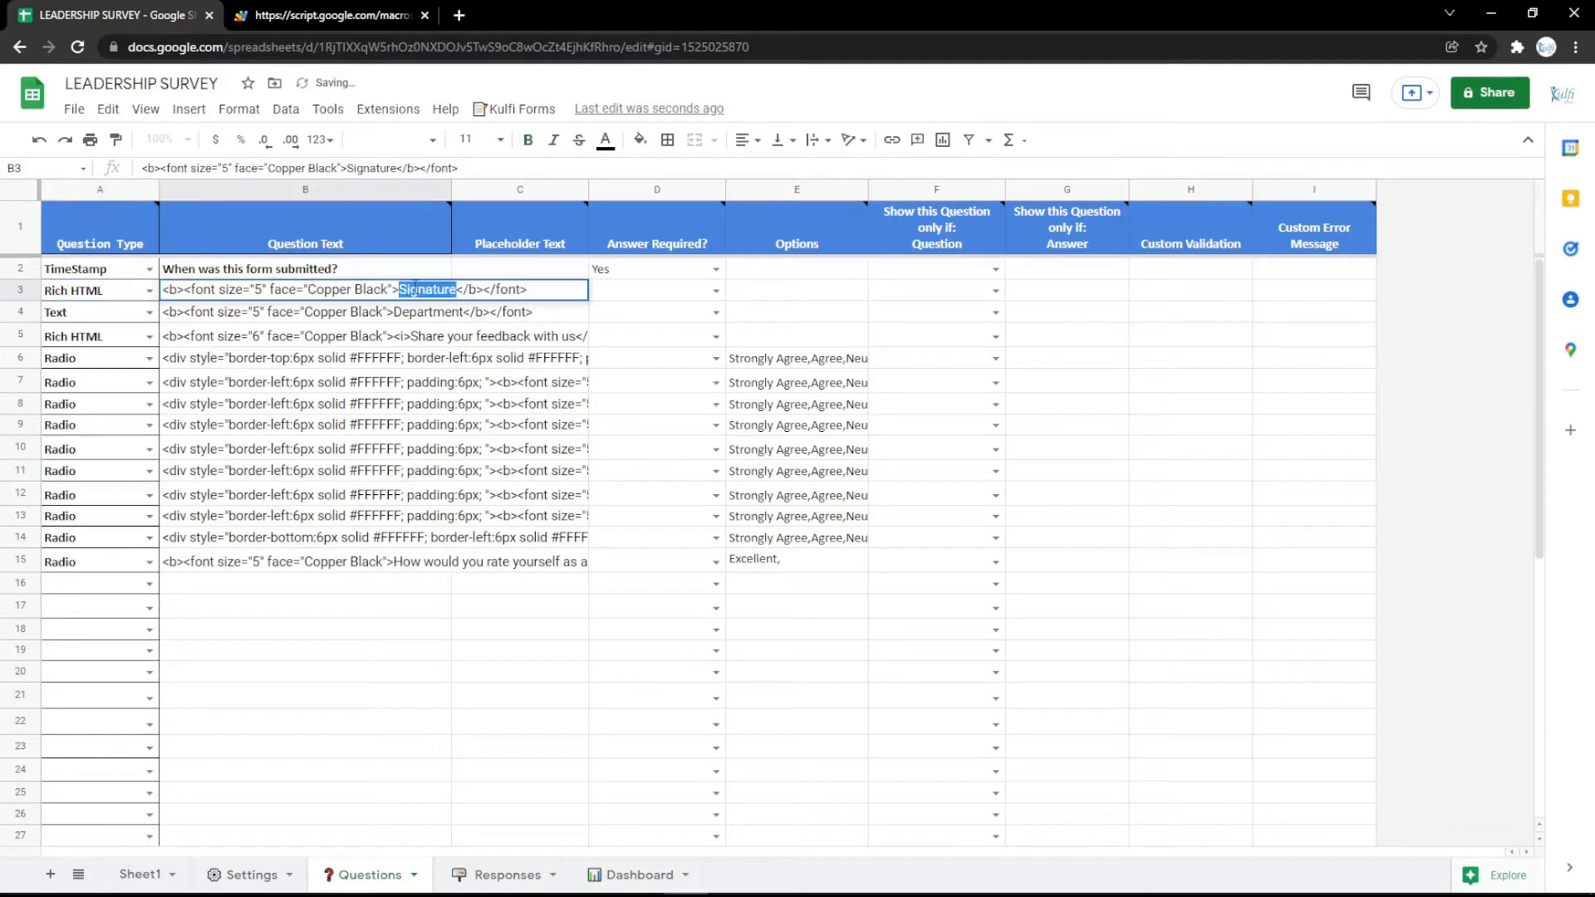
click(410, 335)
click(321, 307)
click(317, 295)
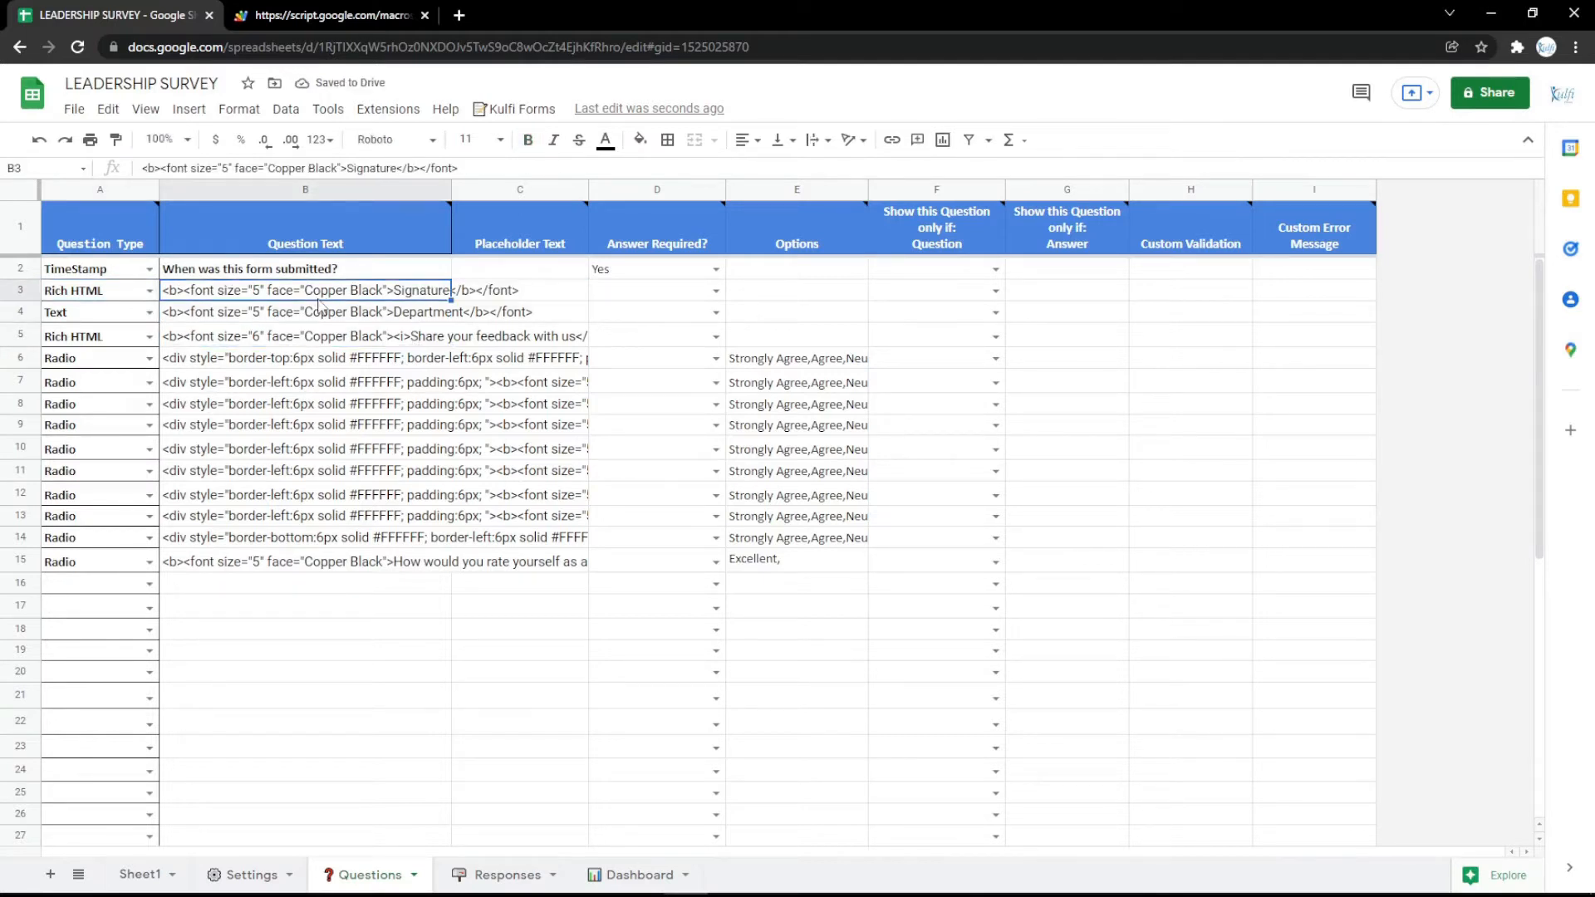
- Open Google Maps in a new browser tab, look up Google Indonesia and copy its embed map HTML
click(459, 16)
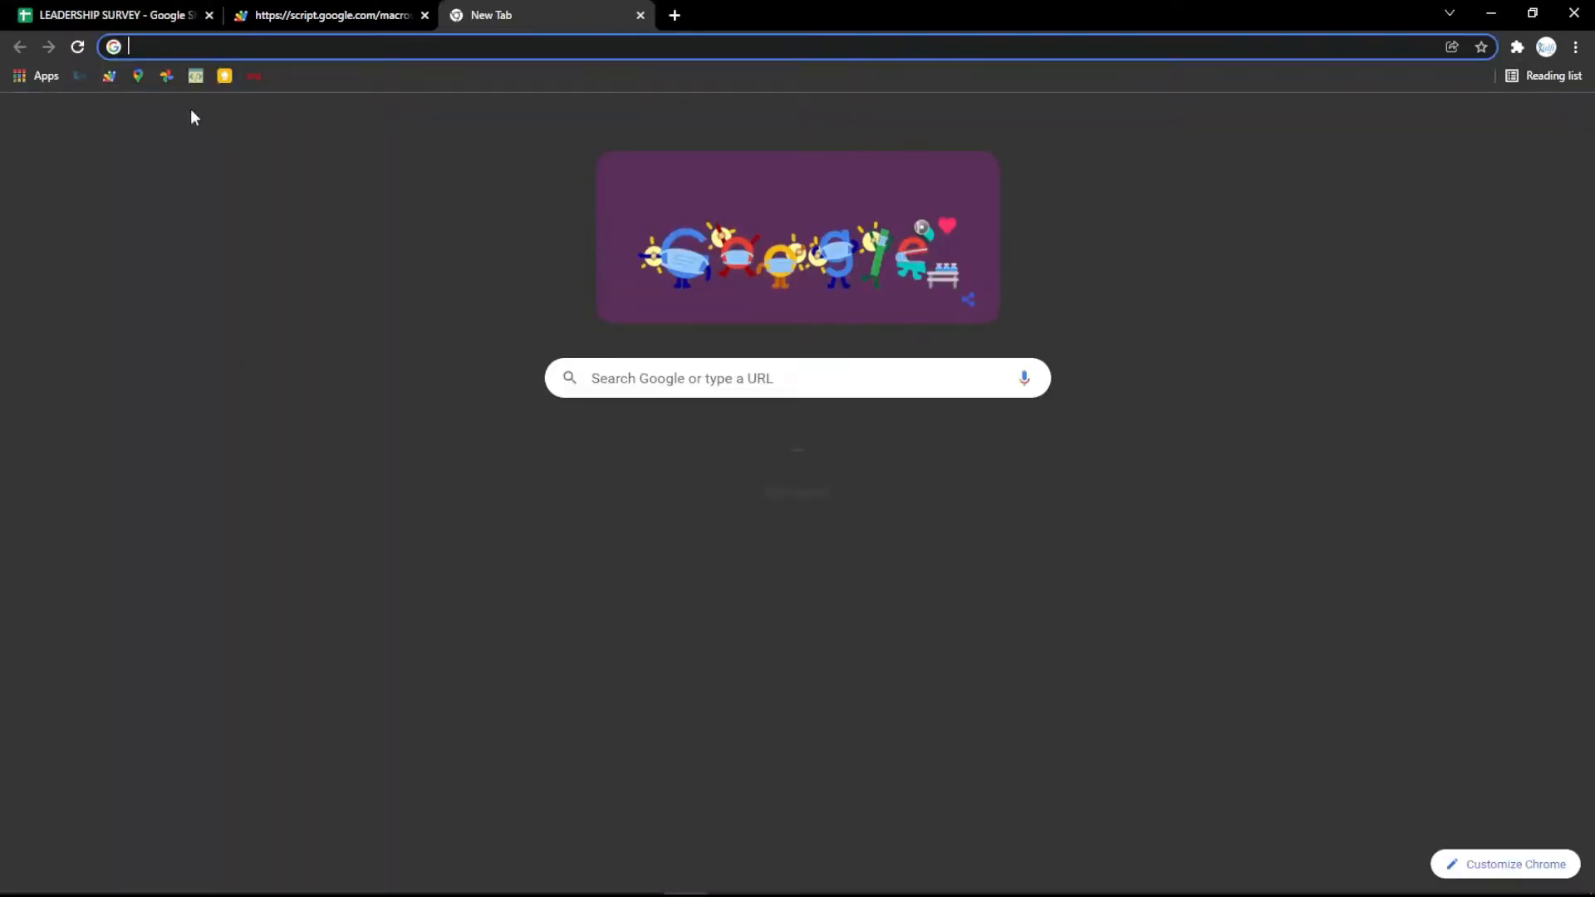
click(138, 77)
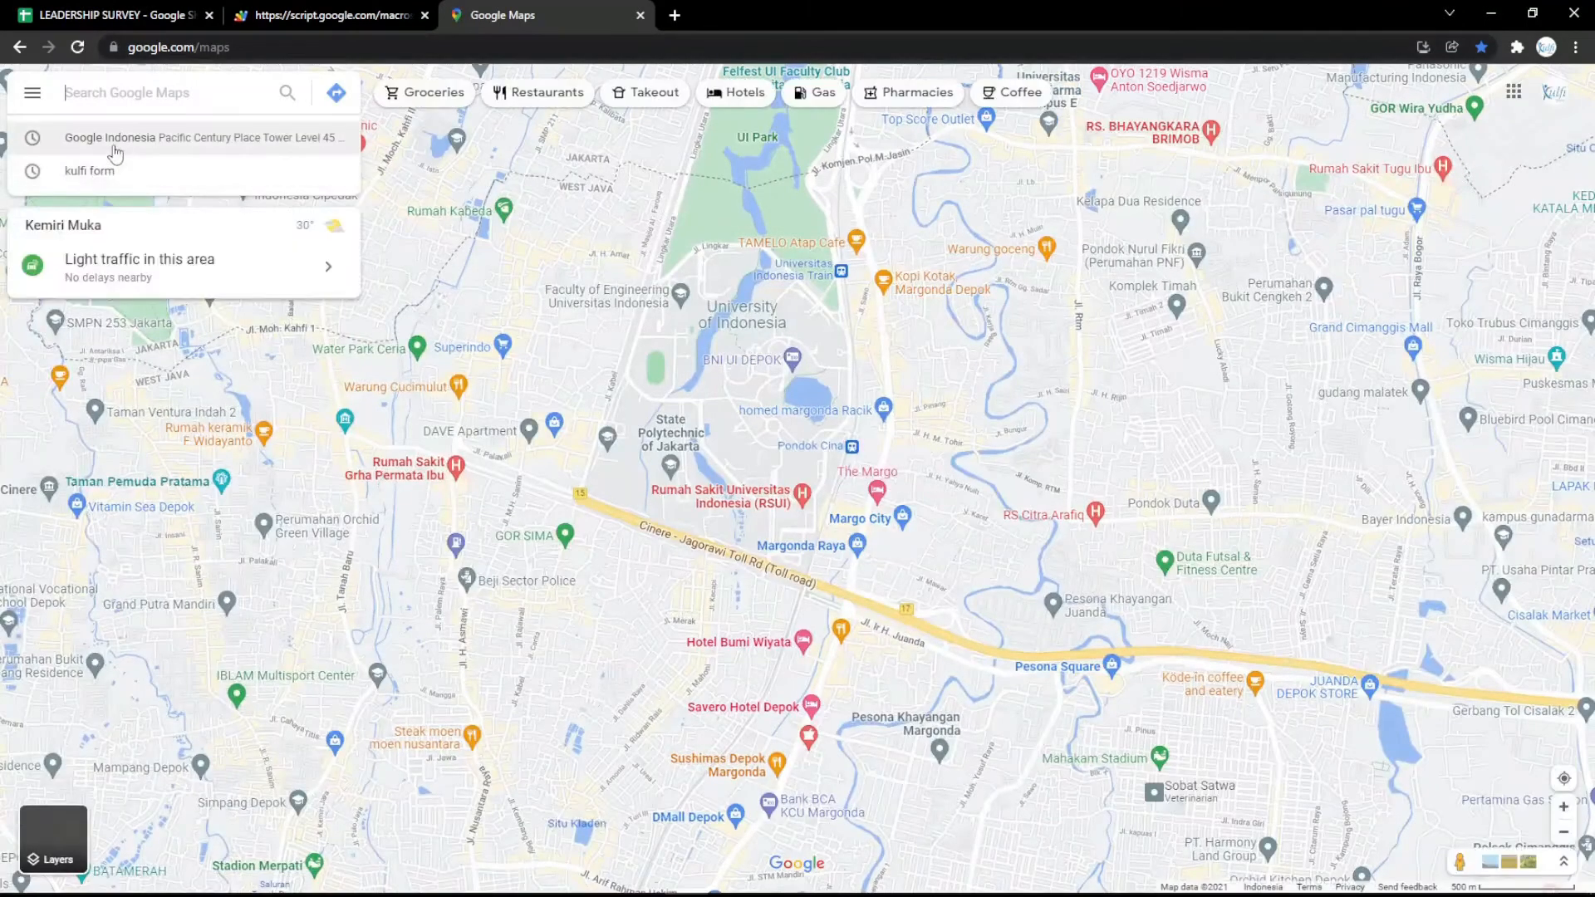
click(108, 140)
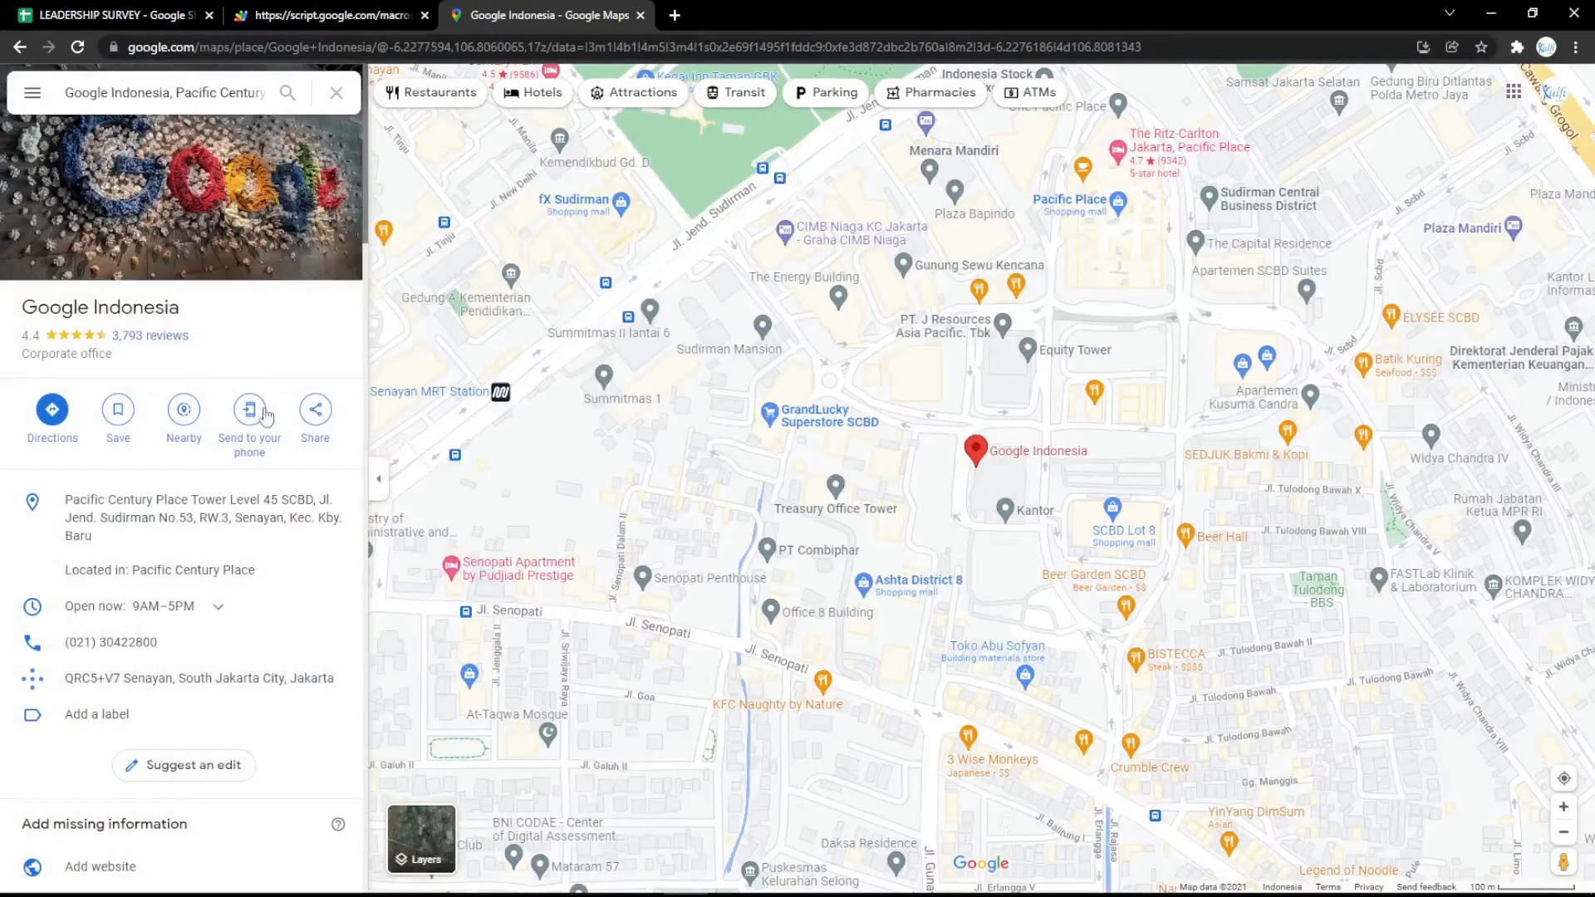
click(315, 411)
click(759, 364)
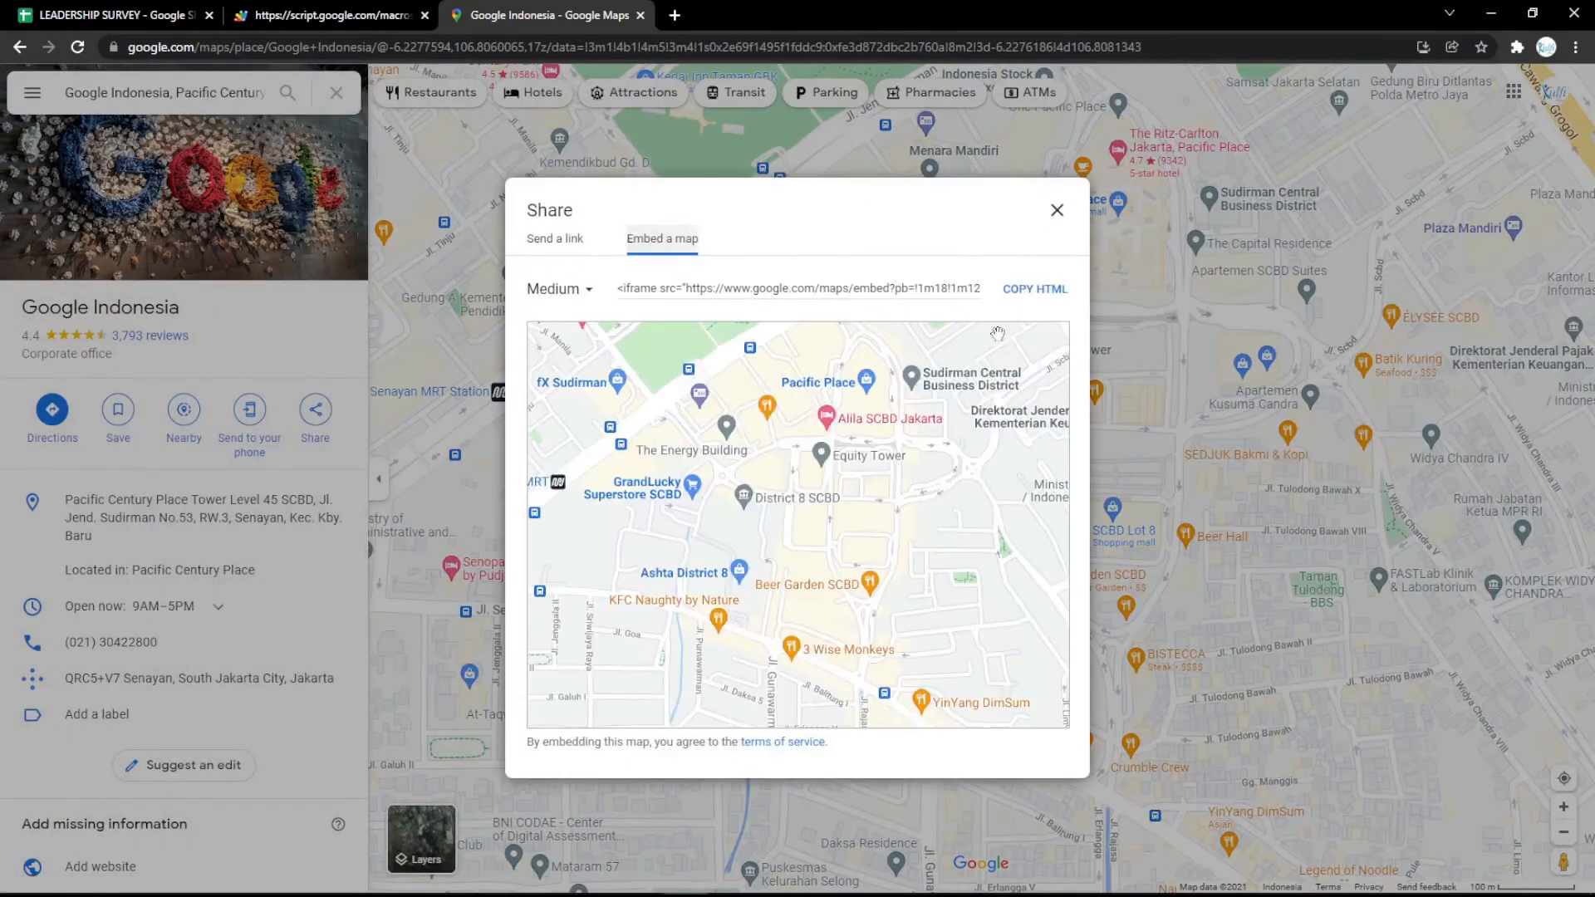
click(1034, 289)
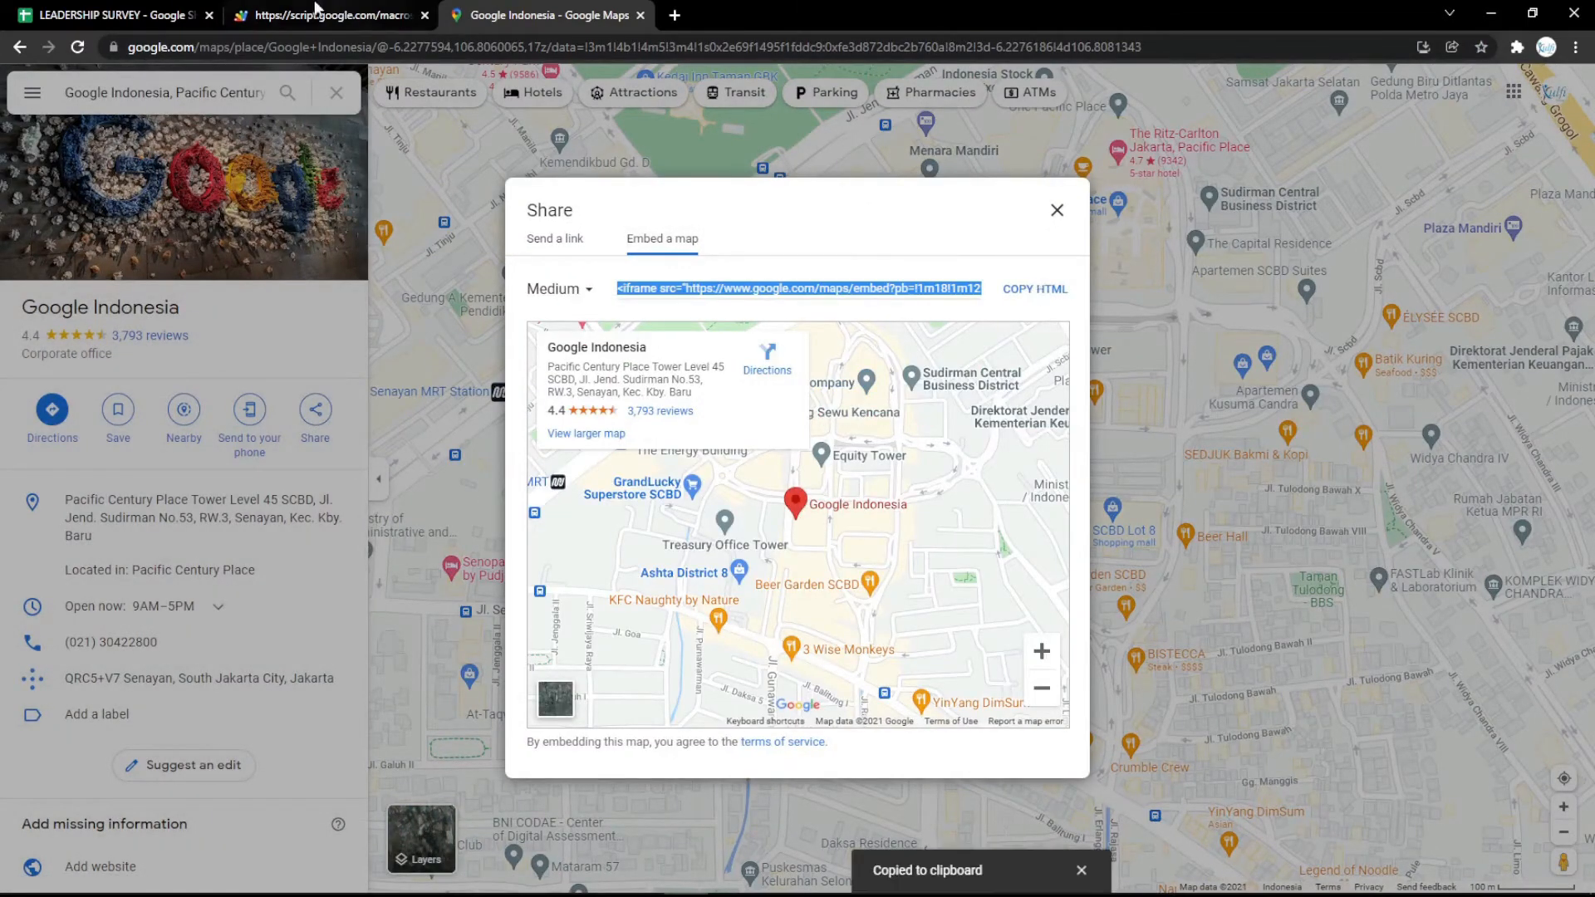
- Paste the map embed code as the row 3 question text in the Questions sheet and reload the web form
click(116, 15)
key(ctrl+v)
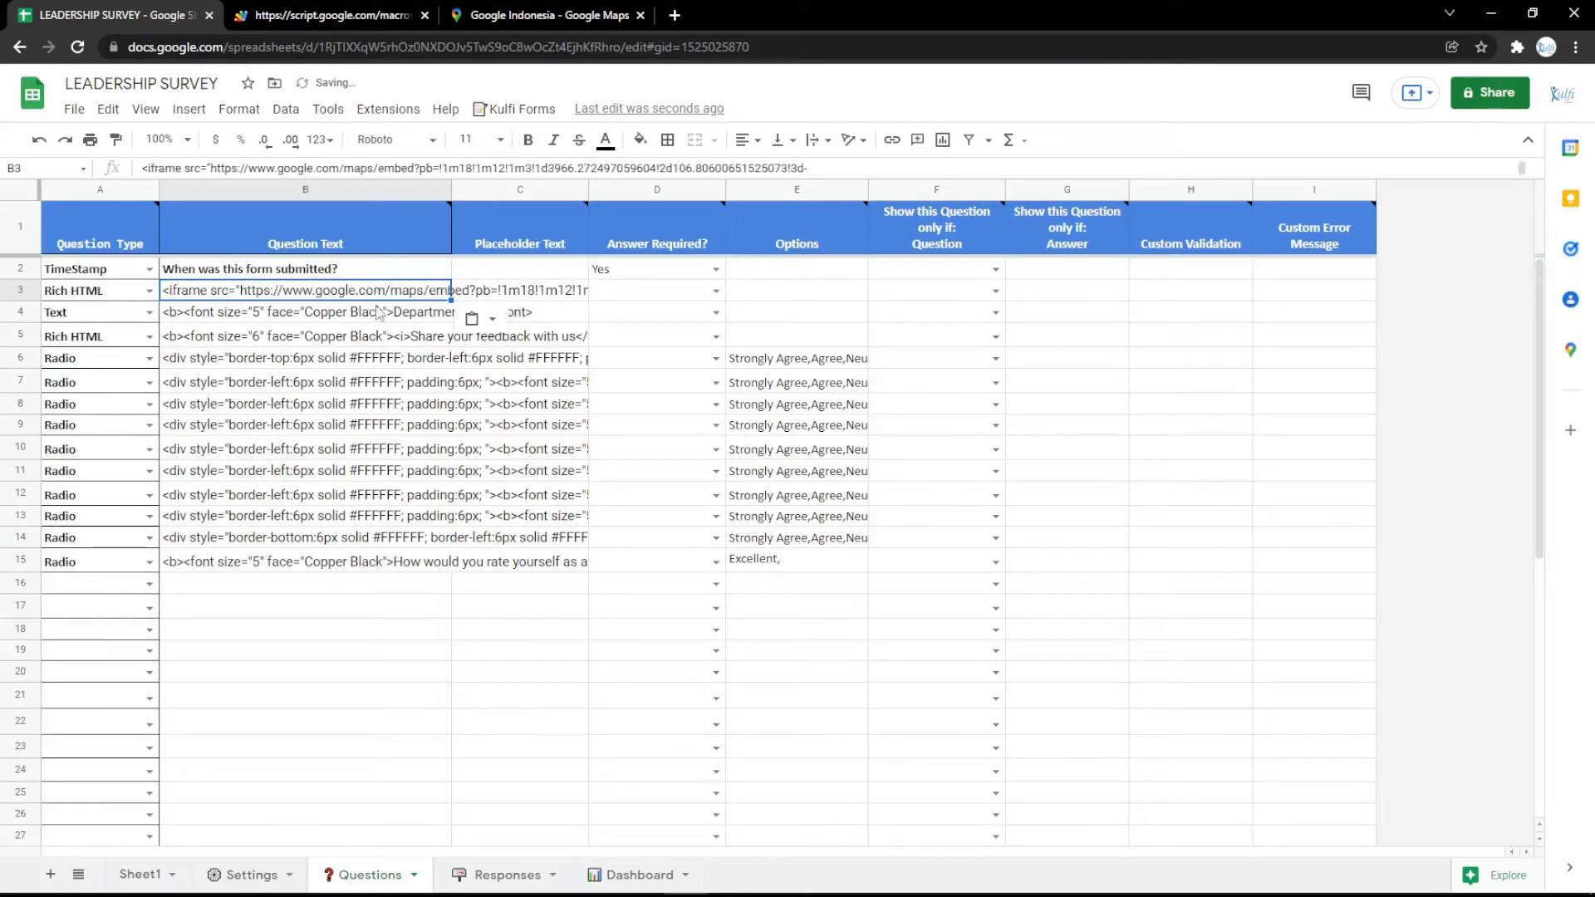
click(320, 15)
key(F5)
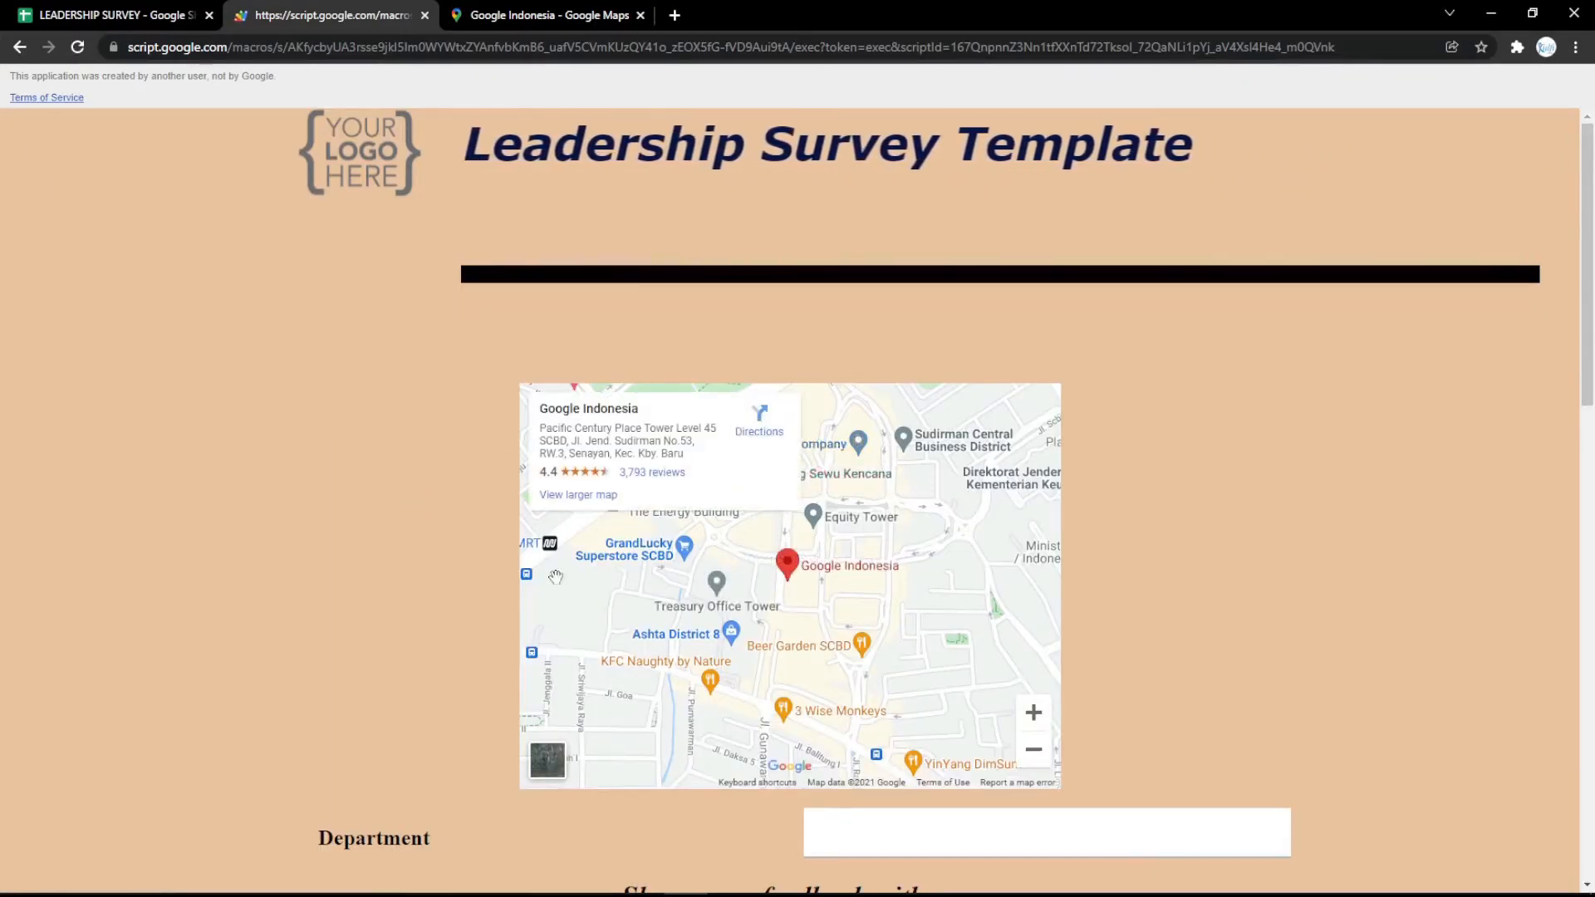
- Delete the Rich HTML map question in row 3 of the Questions sheet and reload the web form
click(177, 7)
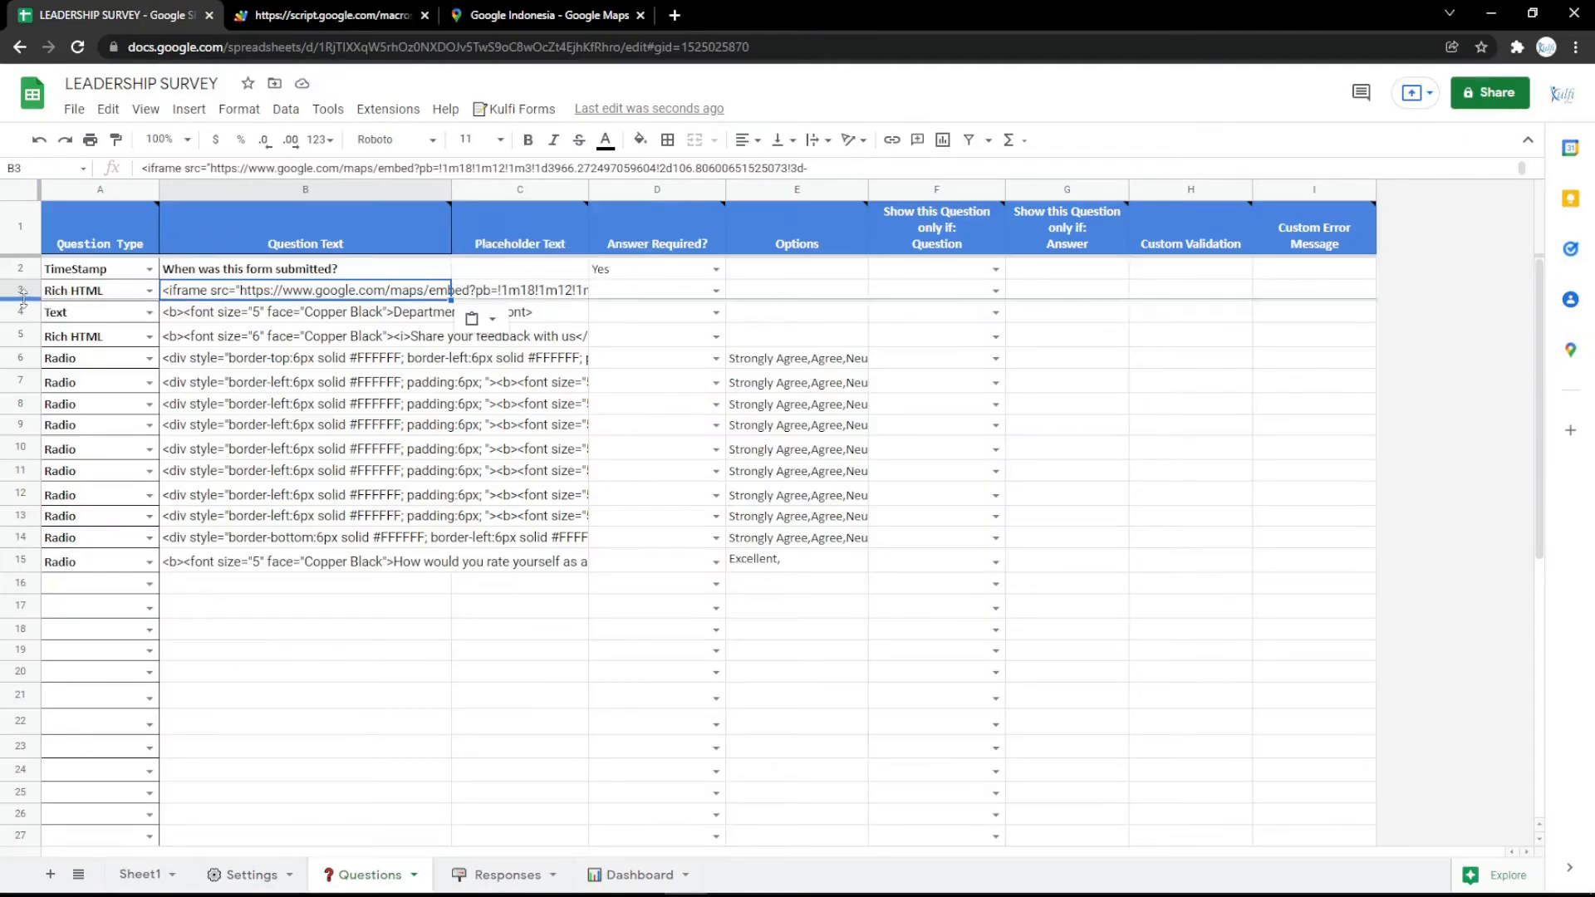
click(21, 269)
right_click(27, 287)
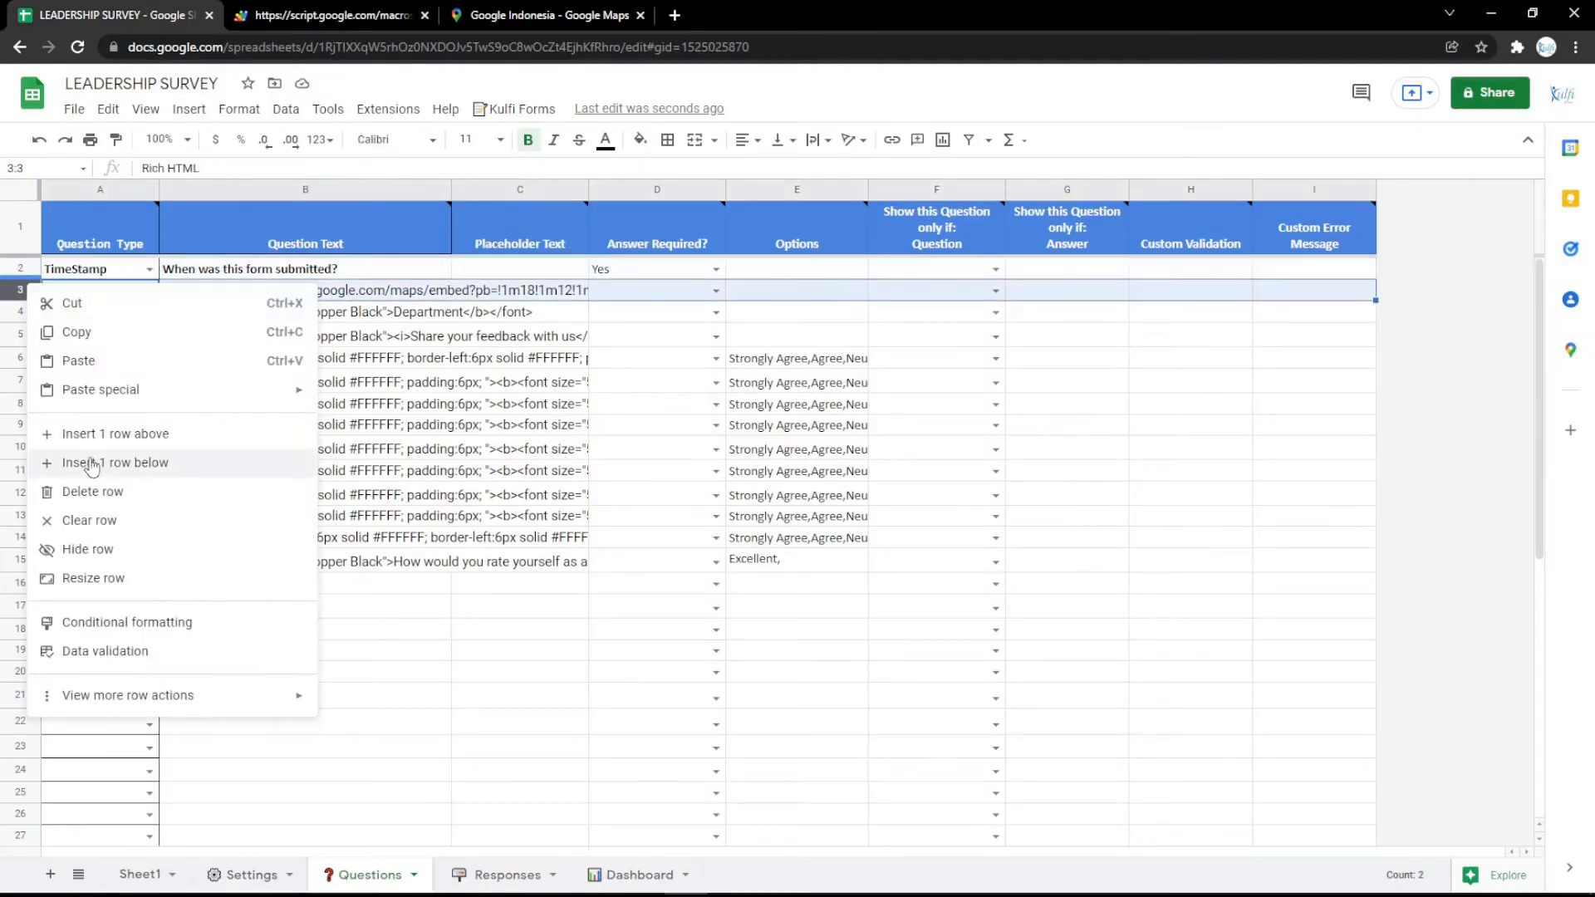
click(306, 15)
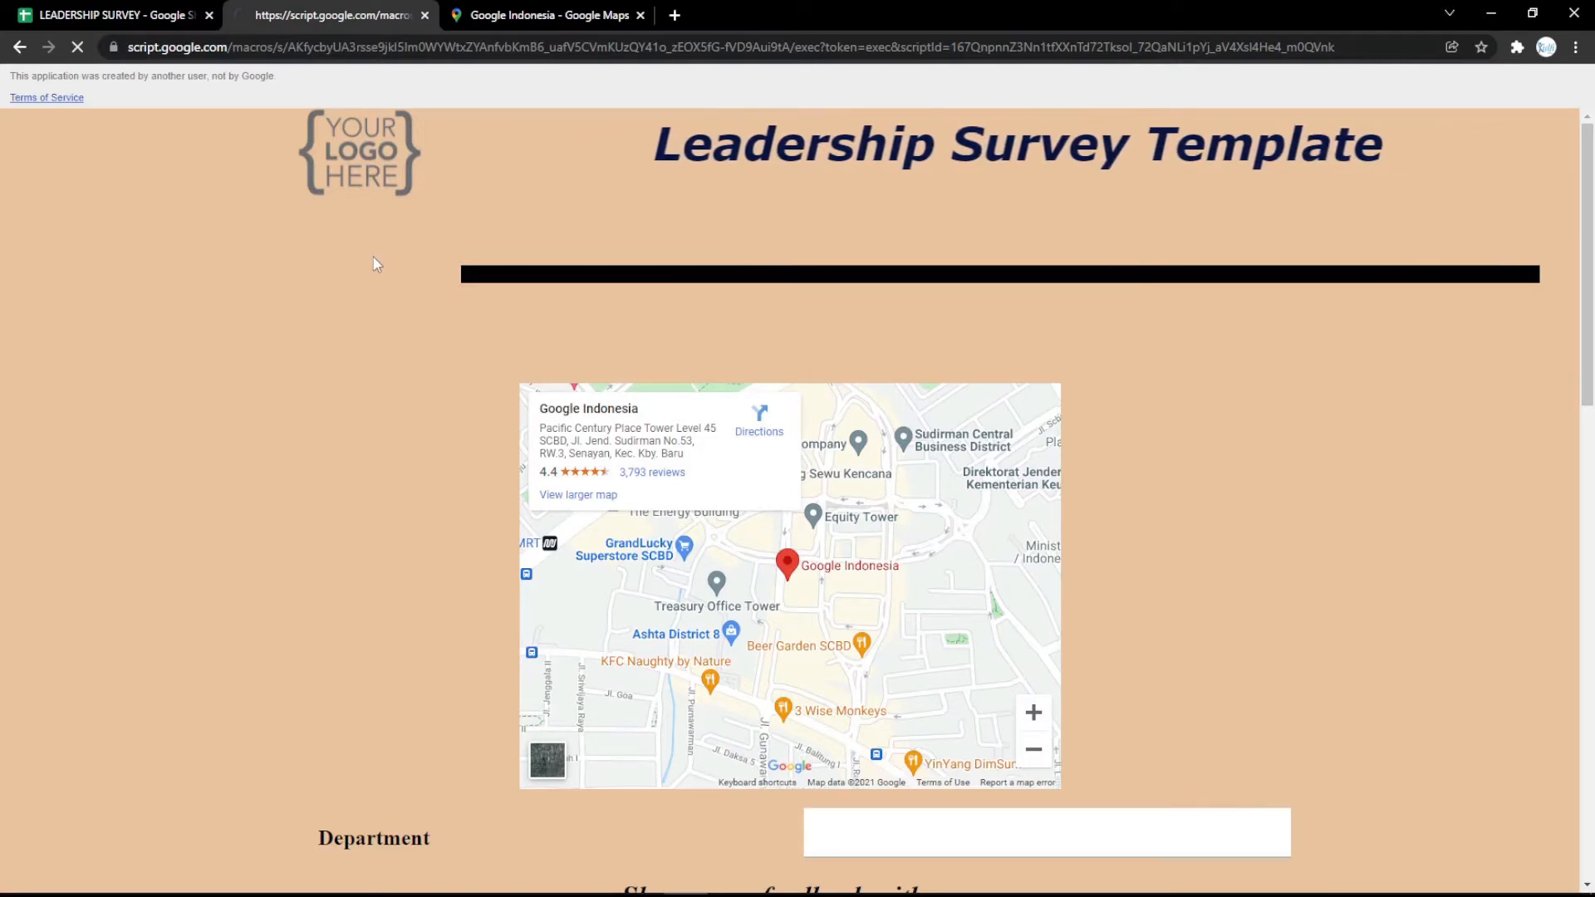
- Set the Body Background Color on the Settings sheet to light pink, reload the web form and look it over
click(38, 8)
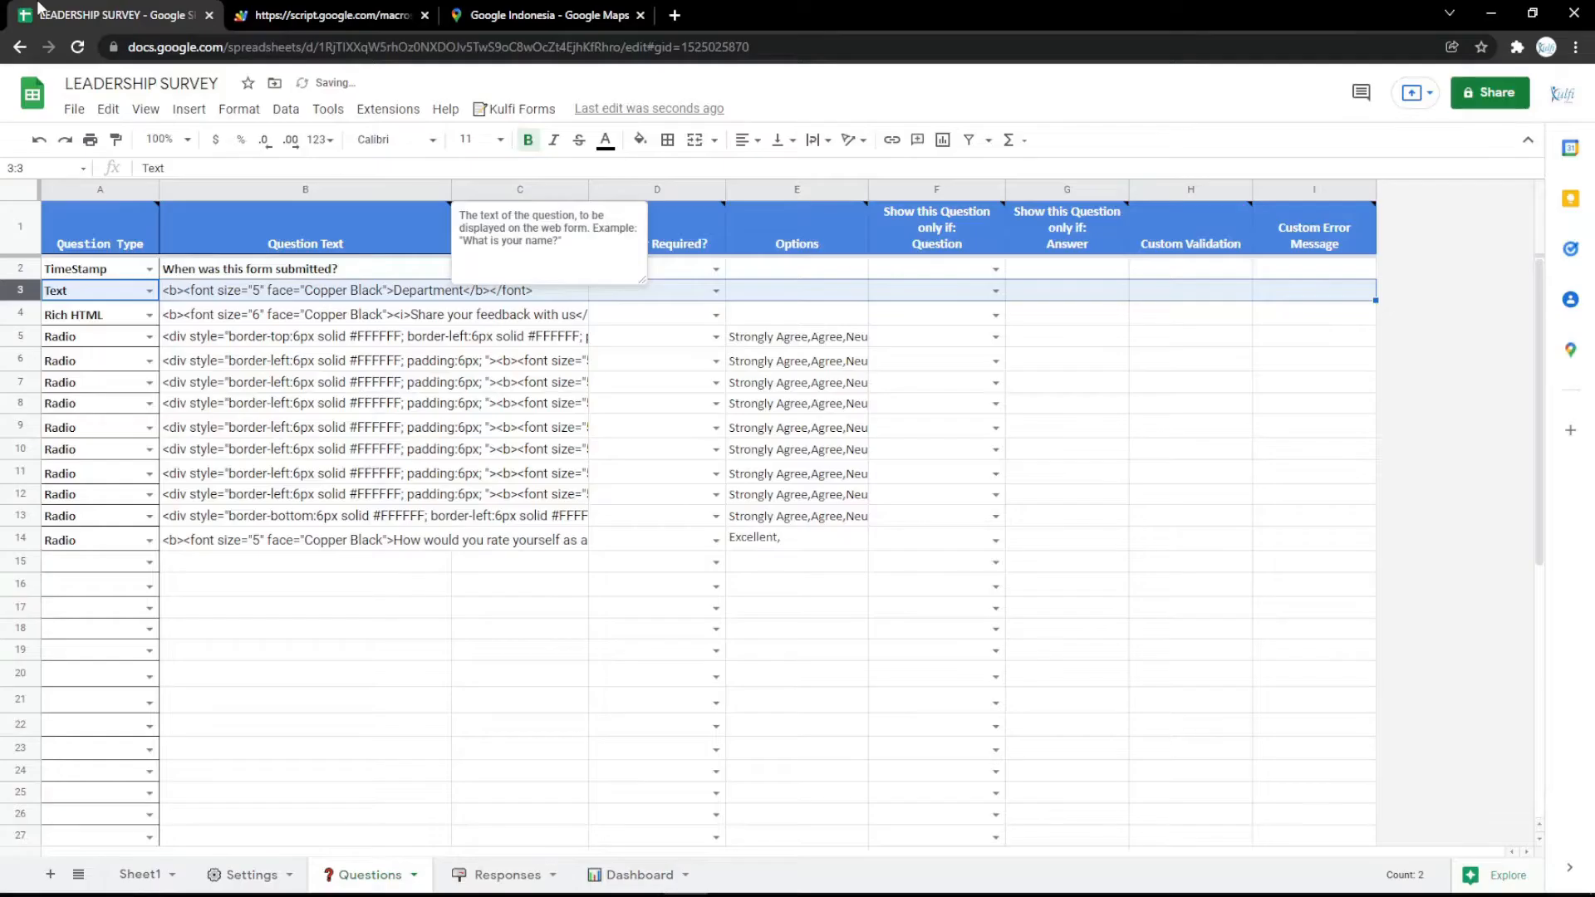
click(245, 875)
click(486, 425)
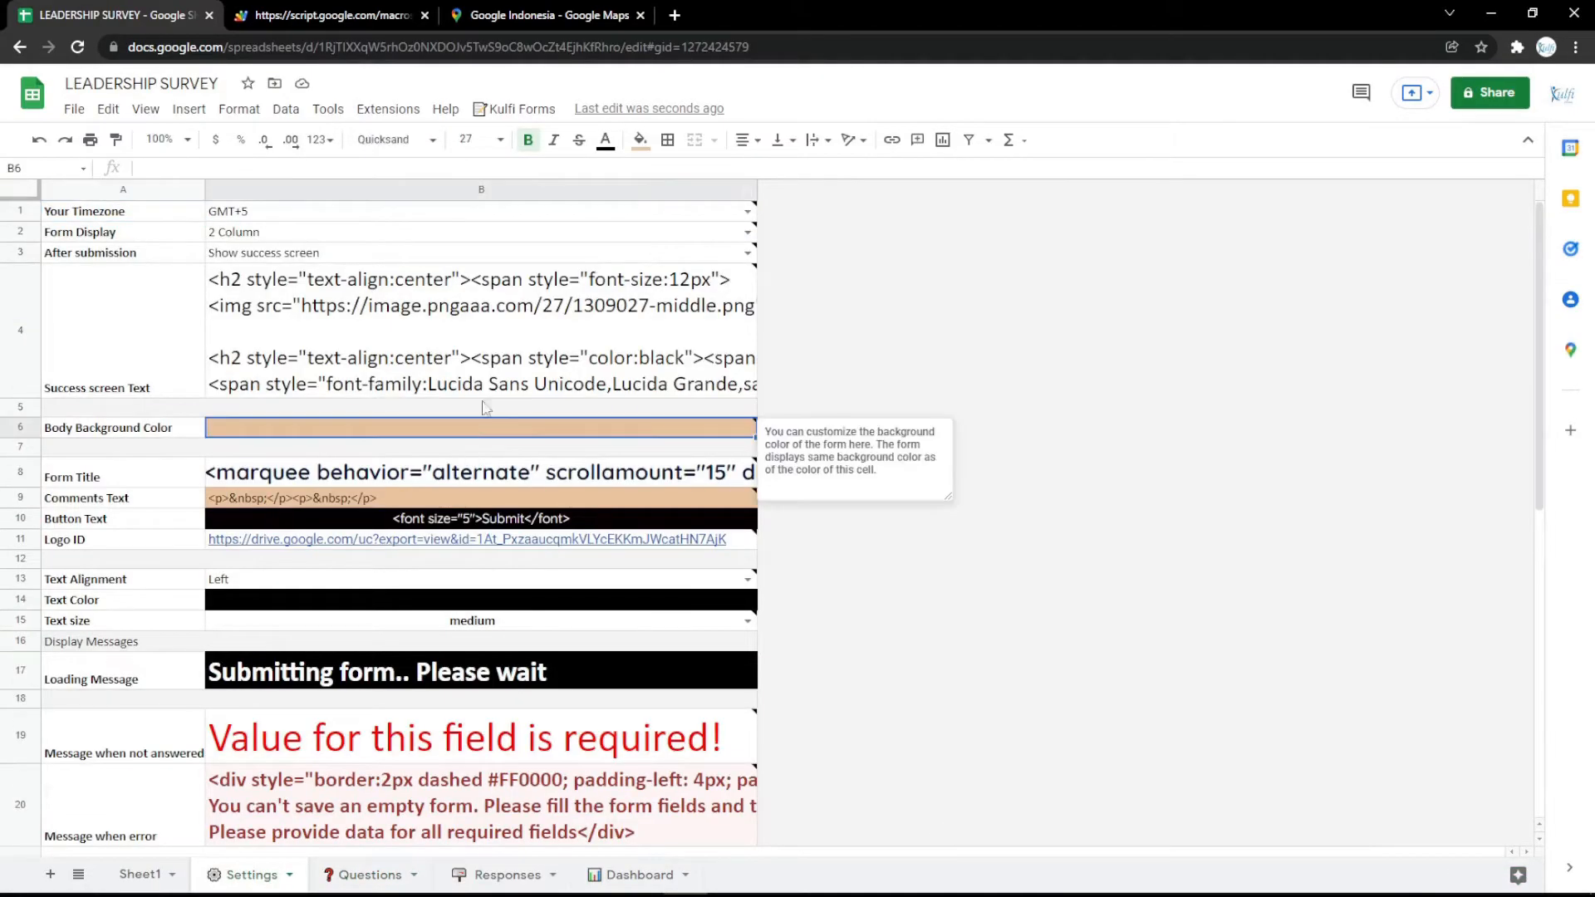
click(639, 139)
click(823, 336)
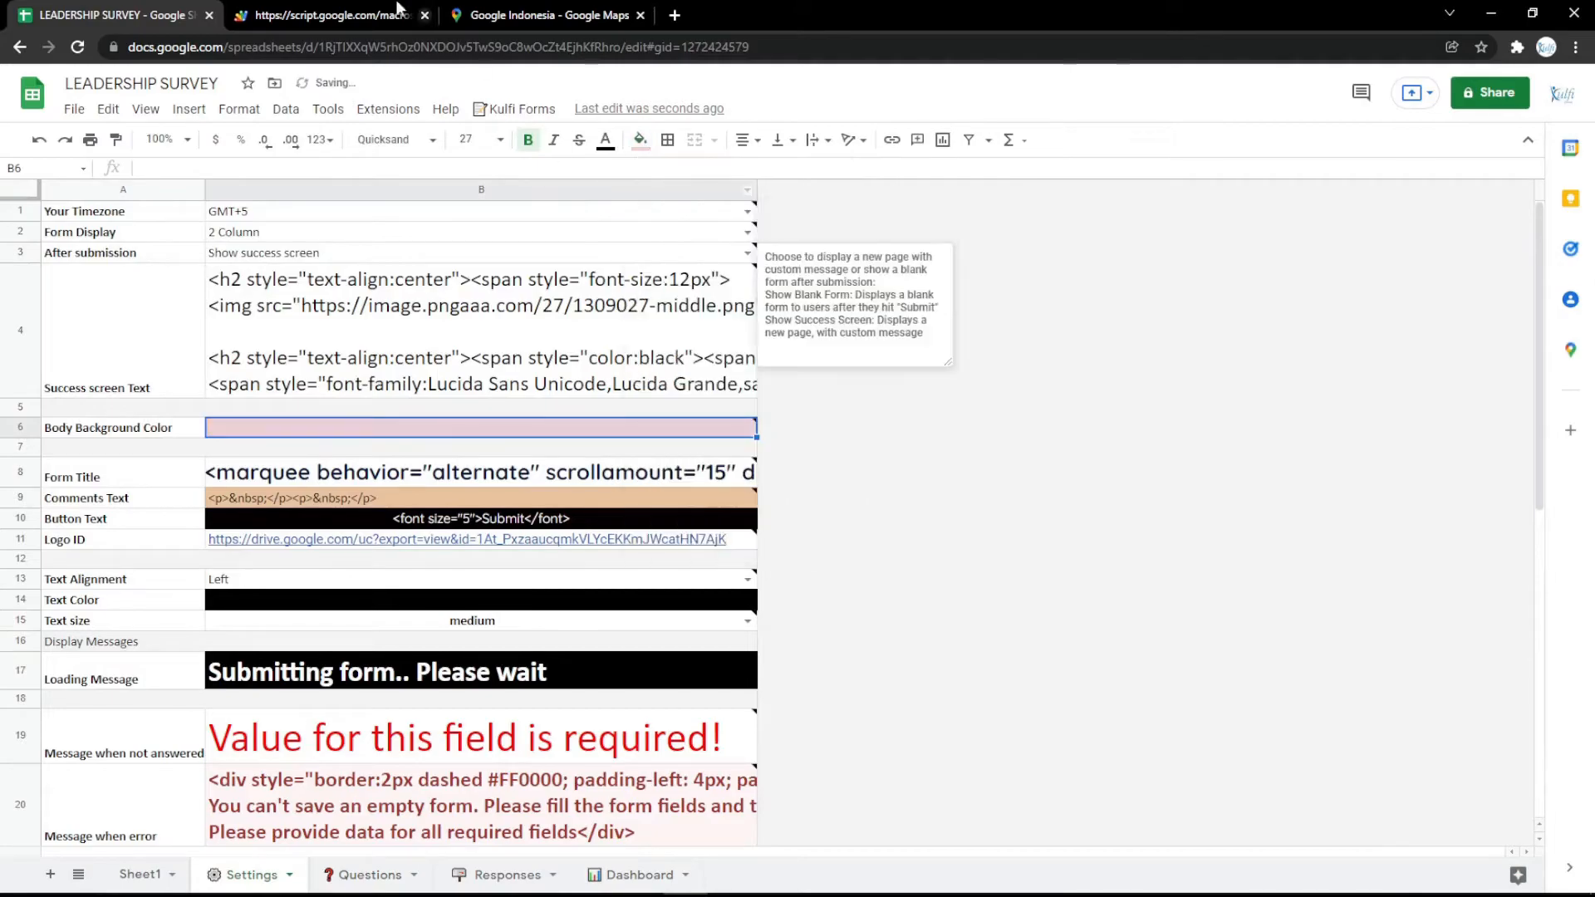
click(399, 10)
key(F5)
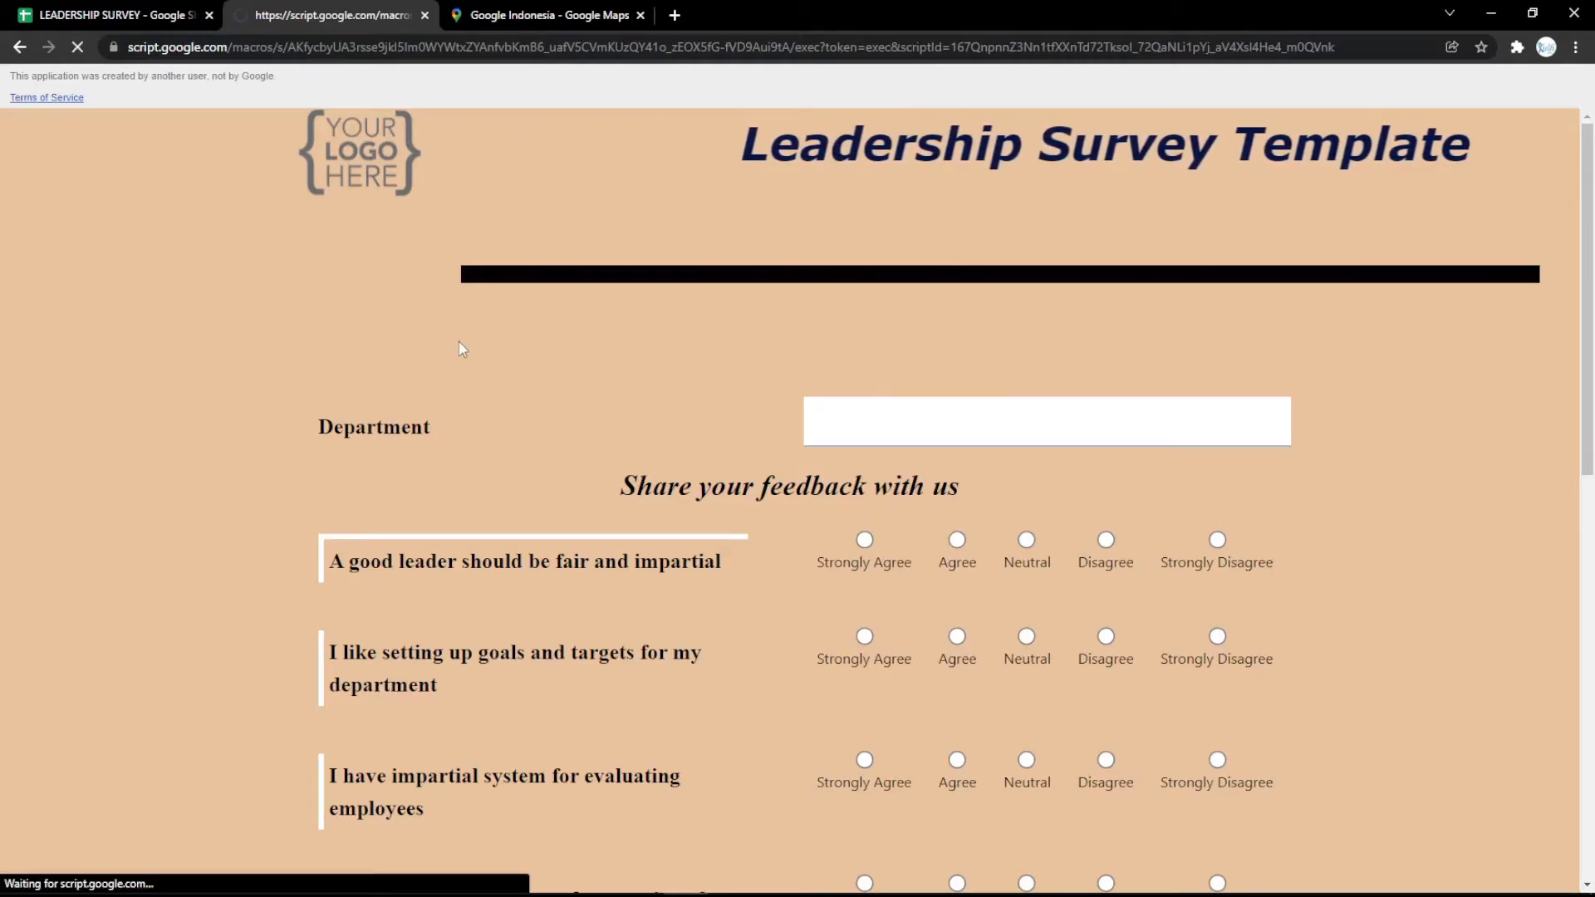
scroll(459, 342, down, 10)
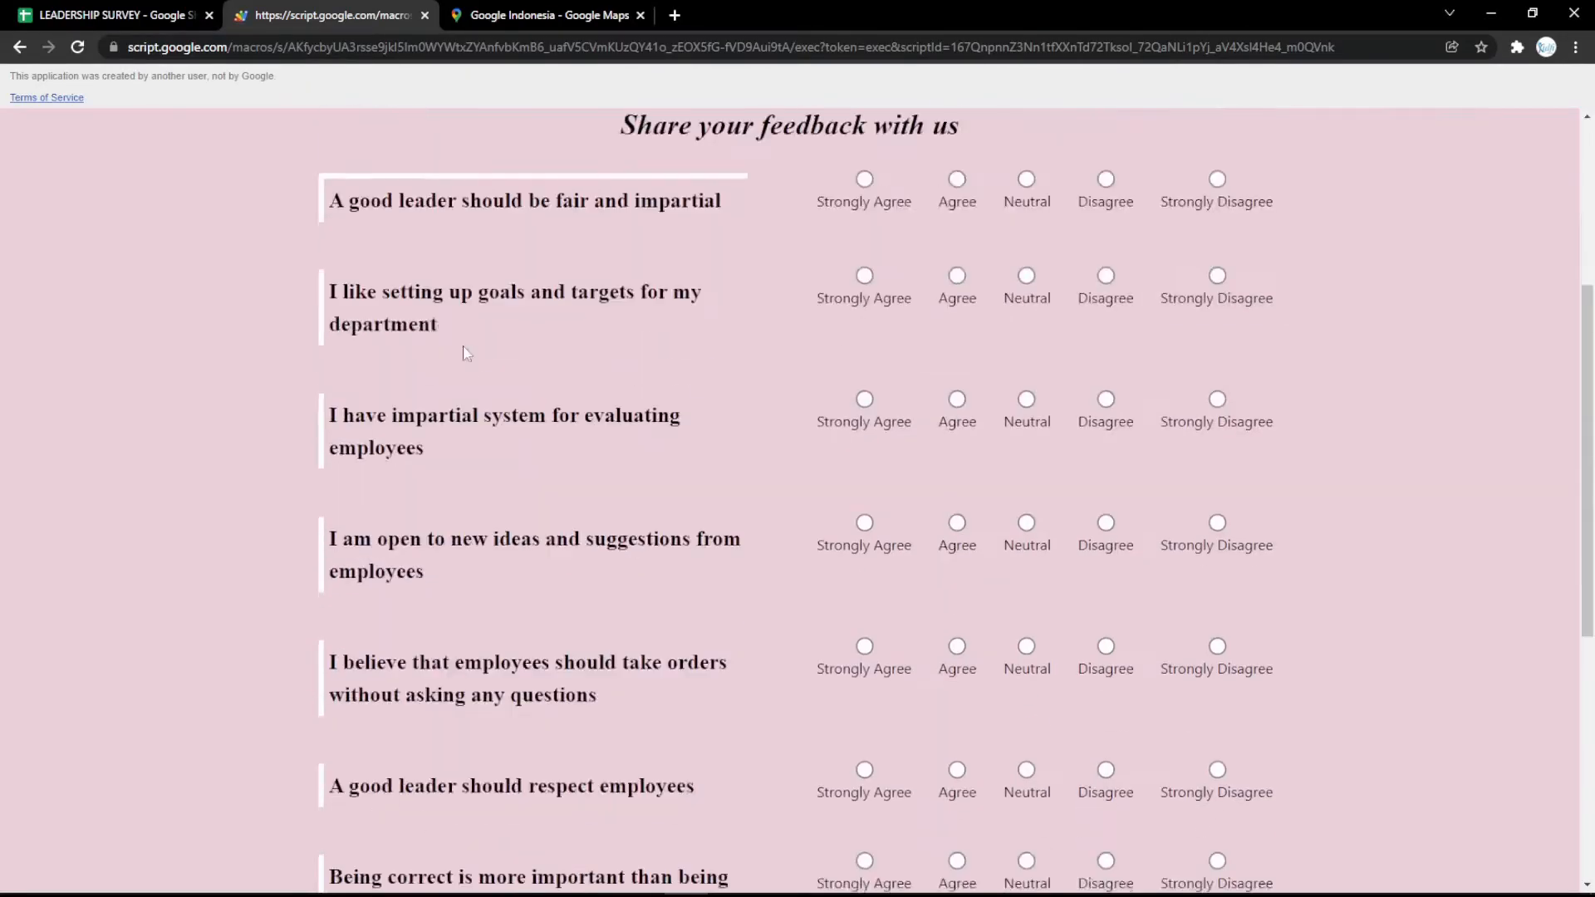
scroll(453, 332, up, 10)
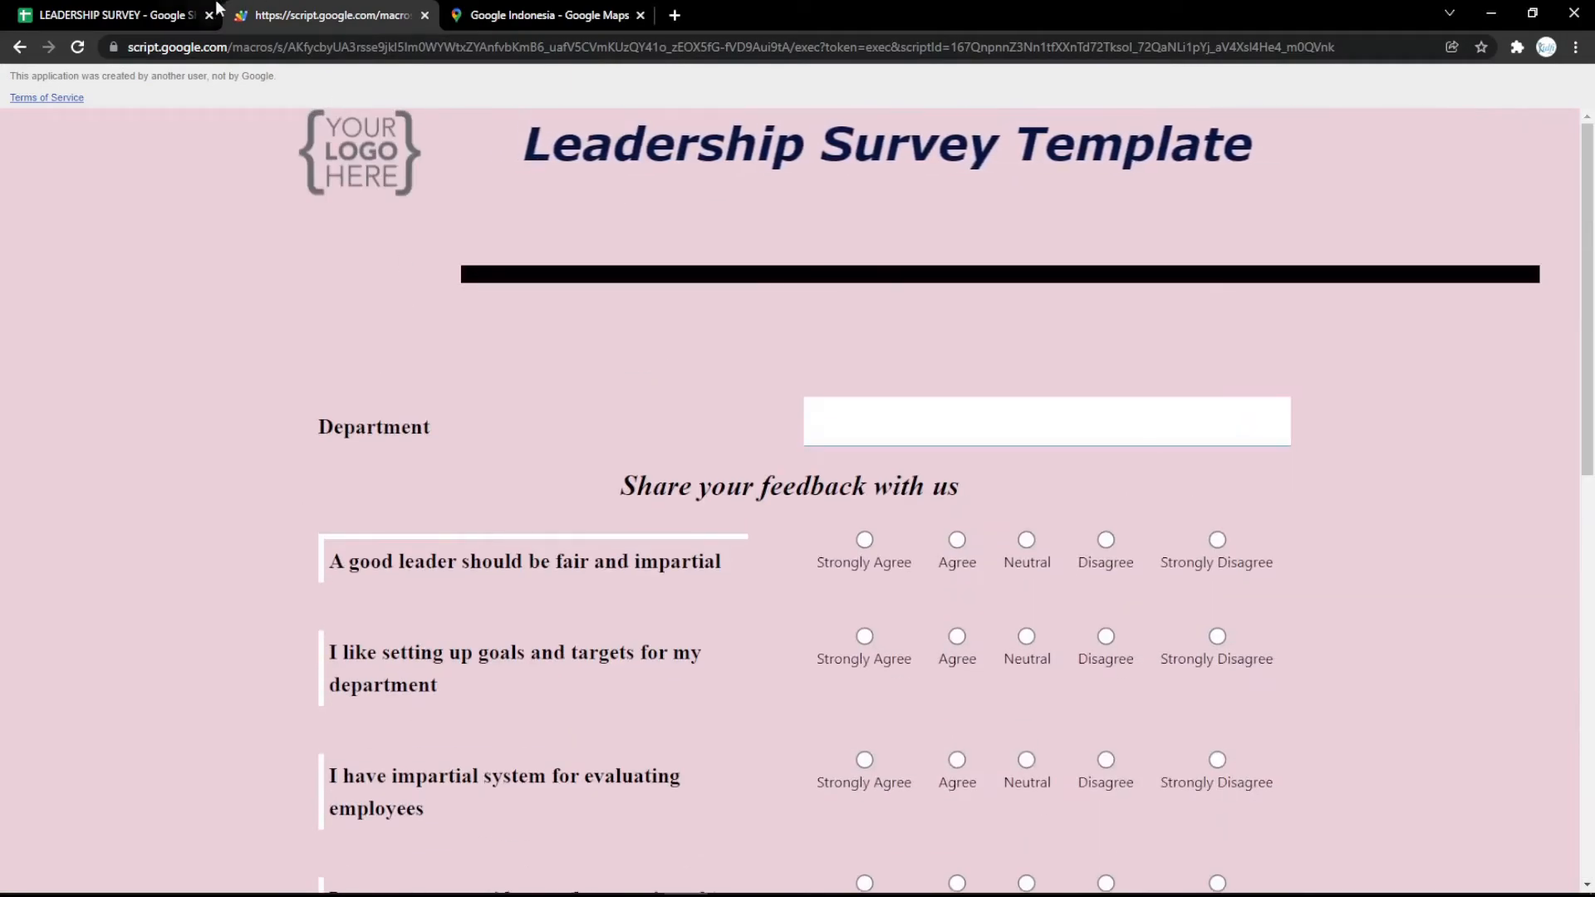
- Fill the Button Text cell on the Settings sheet with magenta and reload the web form to check the Submit button
click(208, 7)
click(400, 520)
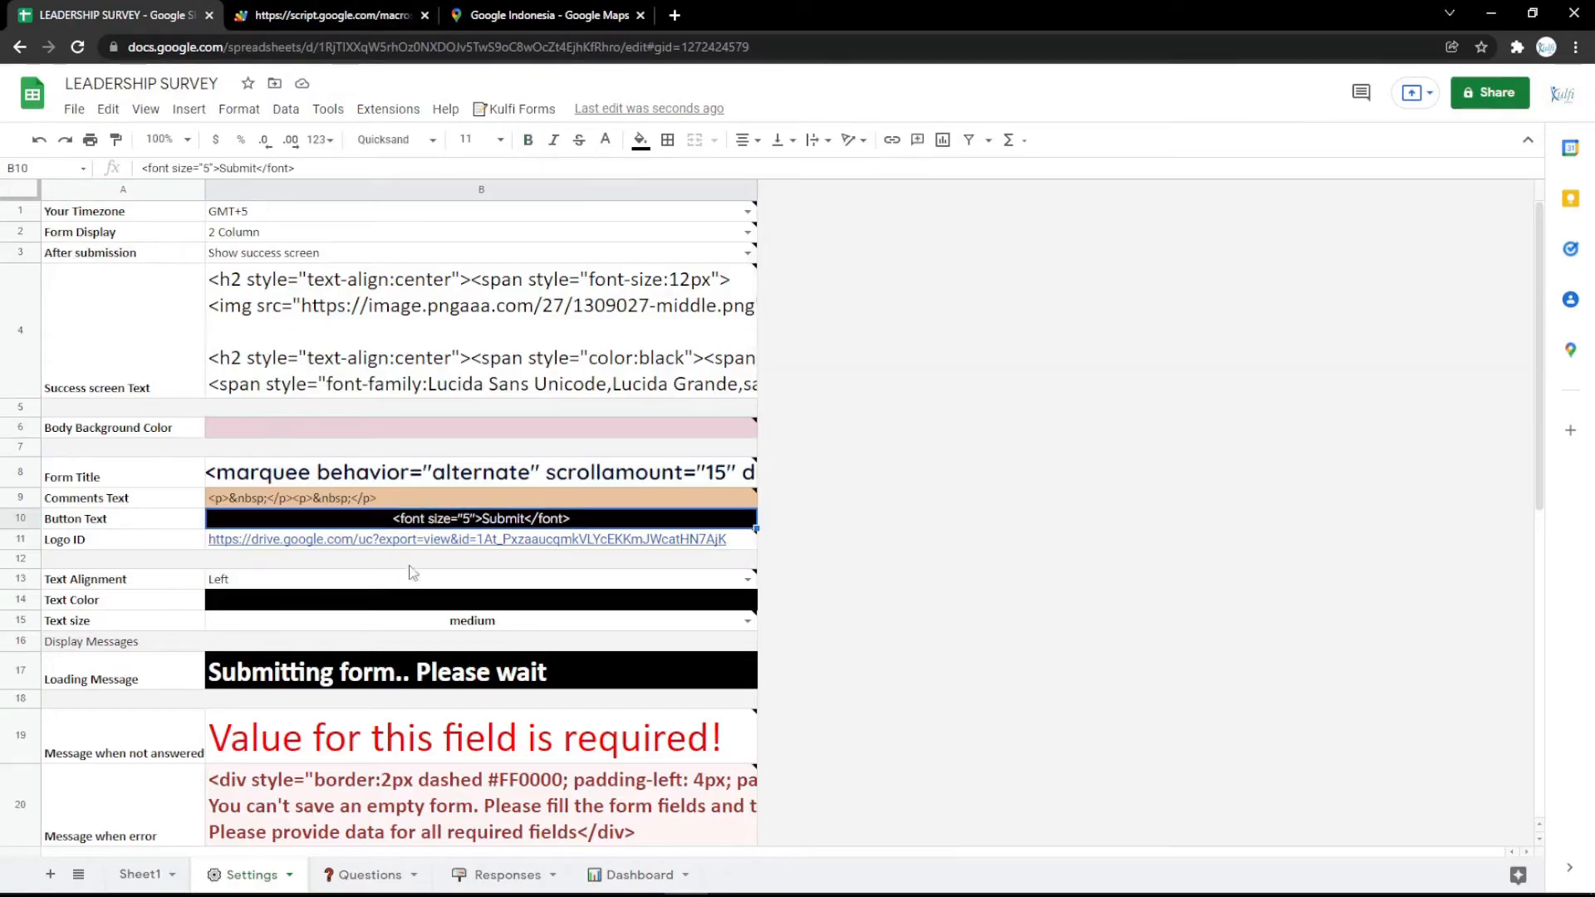
click(640, 140)
click(827, 311)
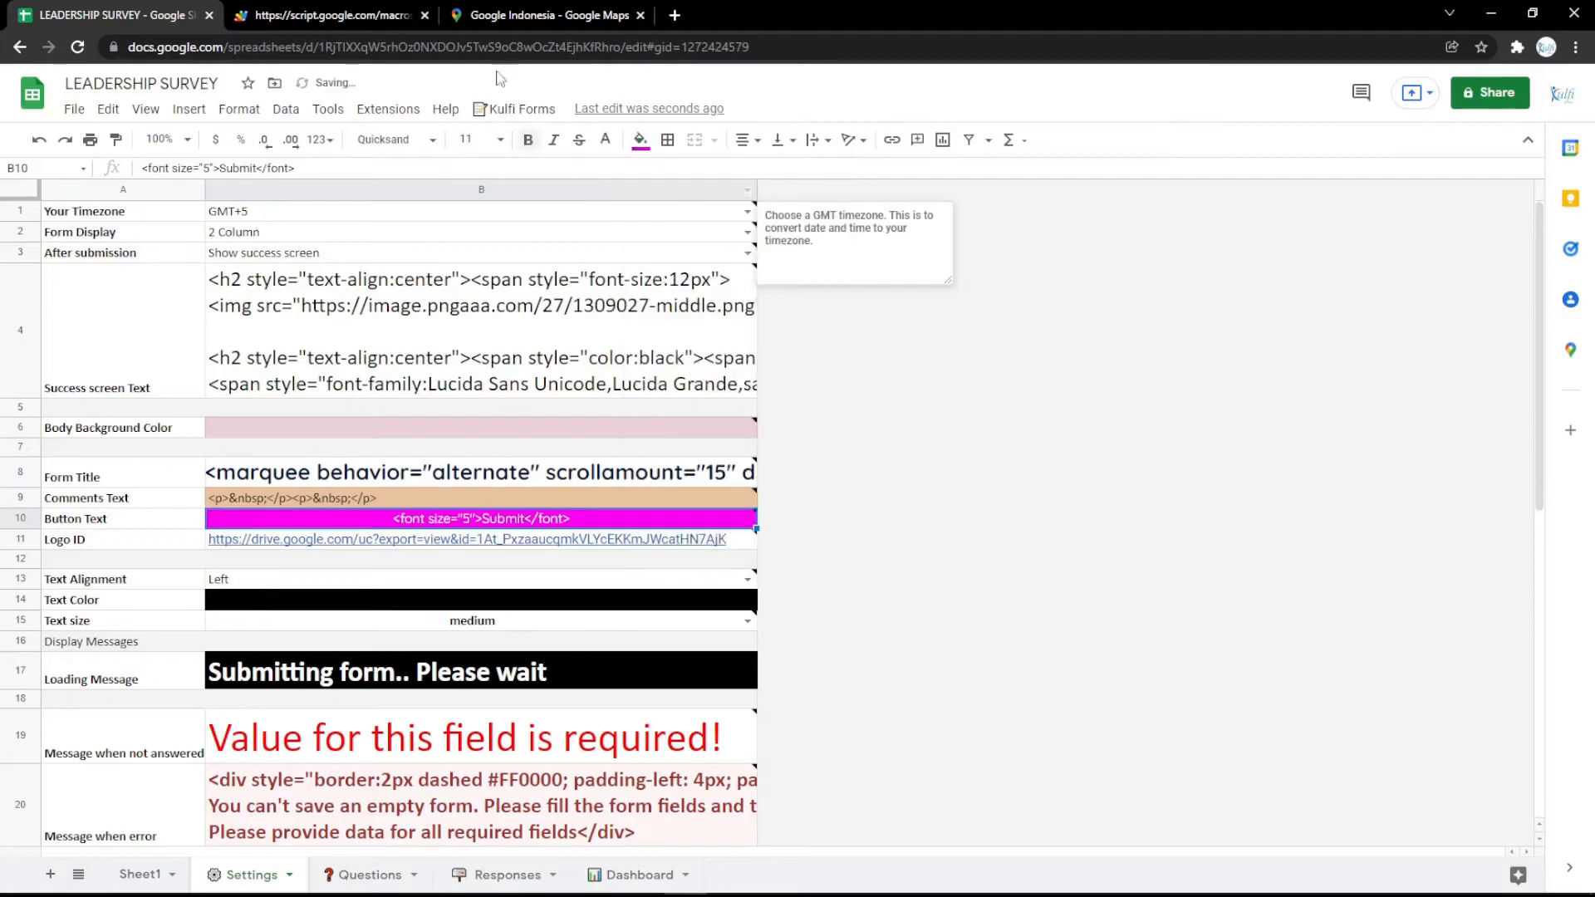
click(336, 15)
key(F5)
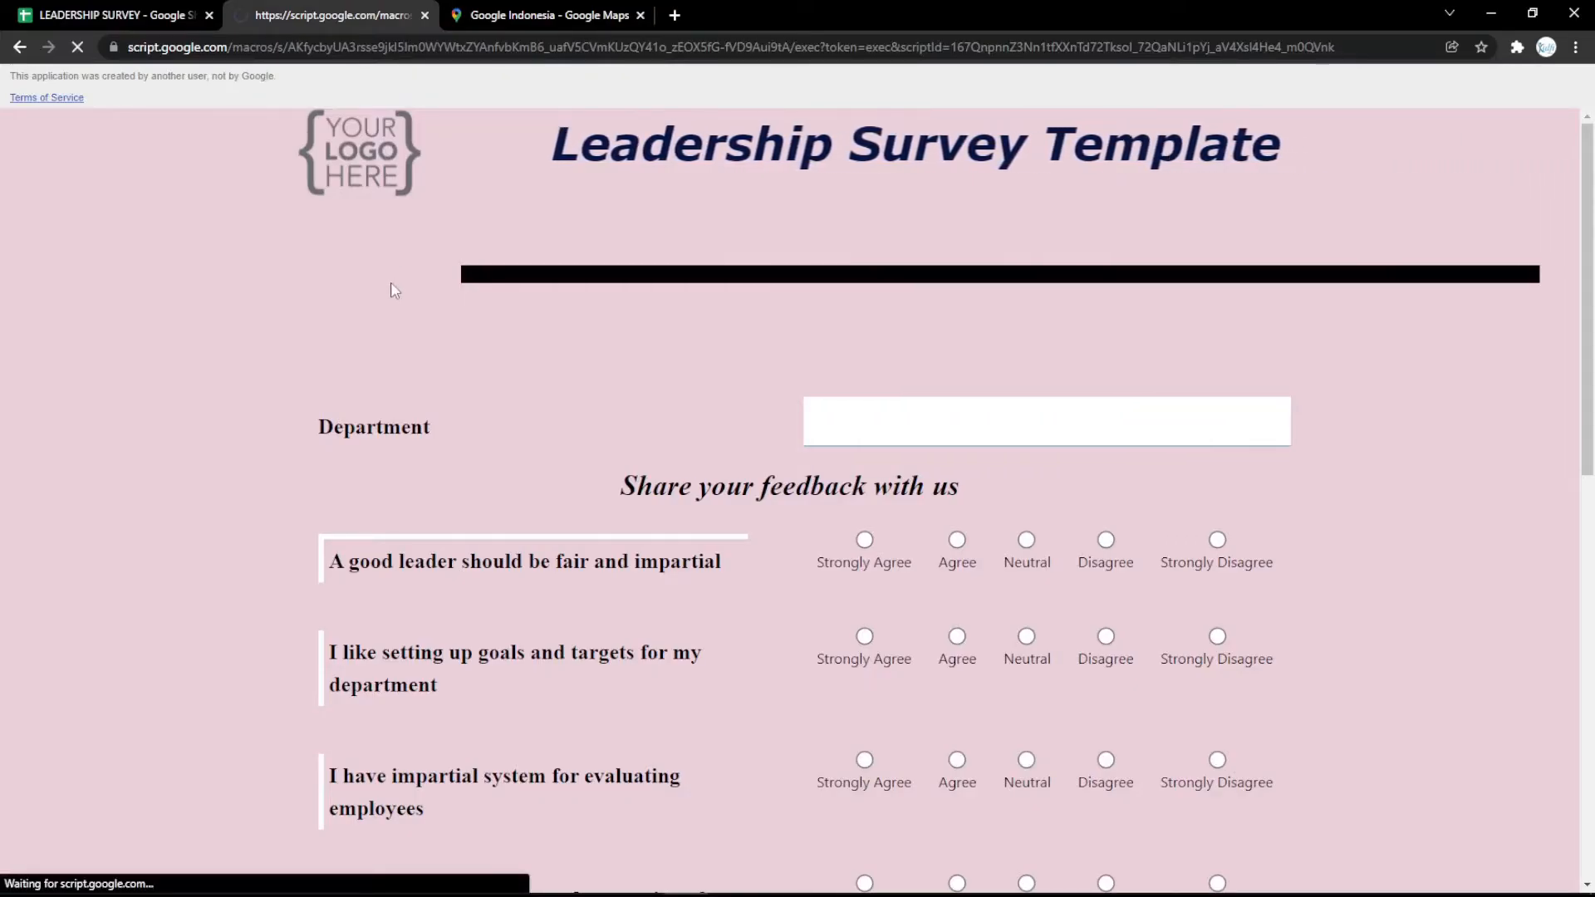
scroll(426, 397, down, 10)
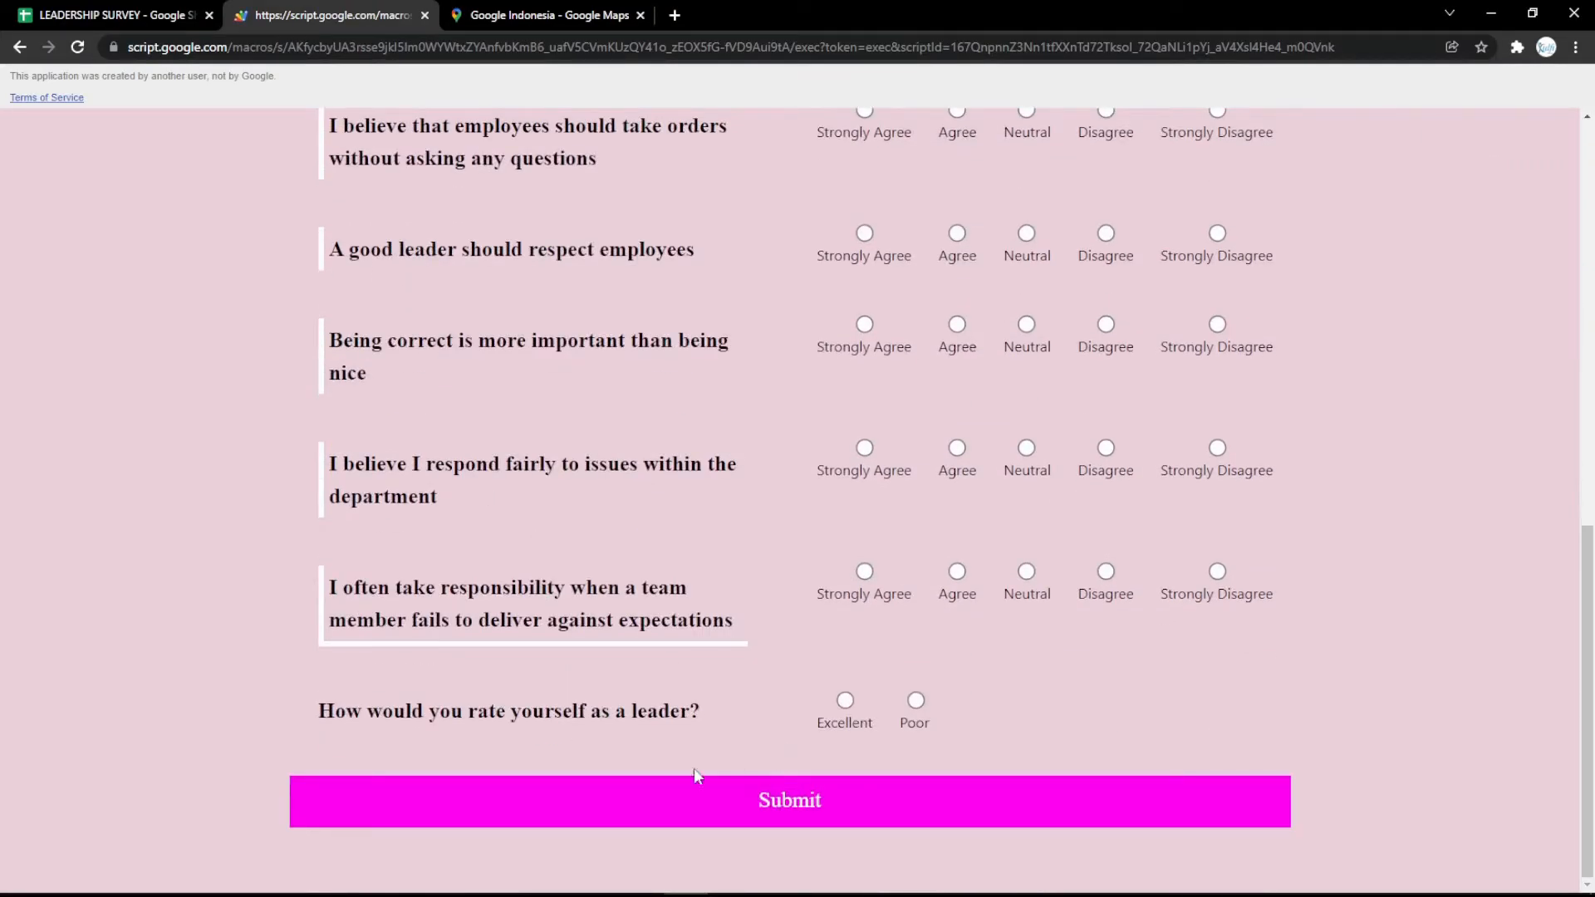
- Select the Logo ID cell on the Settings sheet, open the bookmarked logo image in a new browser tab and copy its address
click(116, 15)
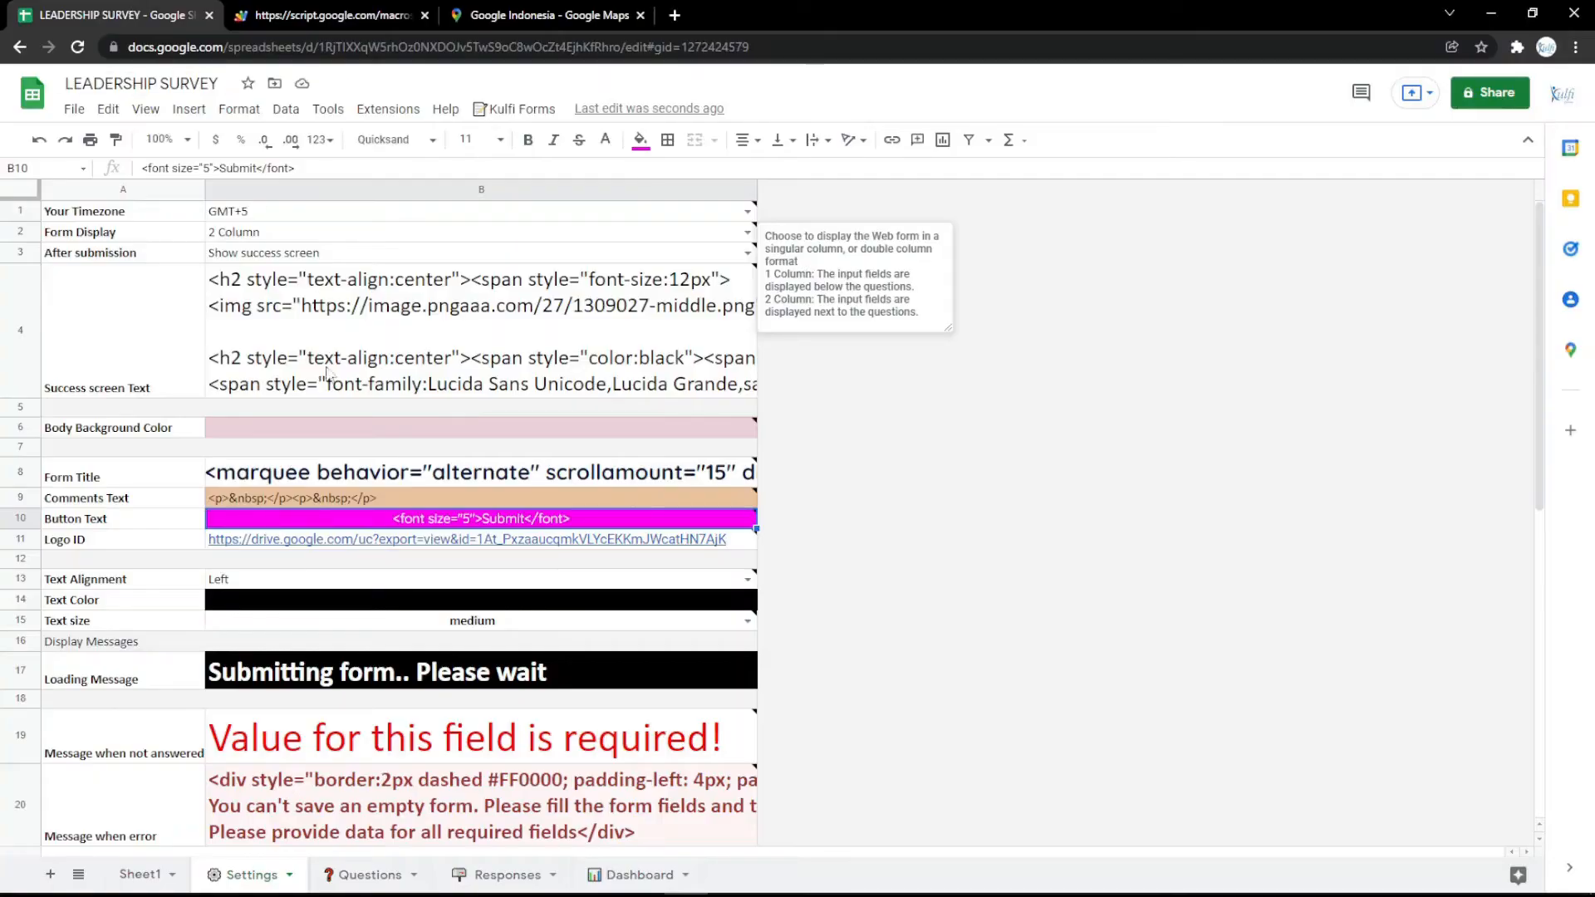
click(409, 549)
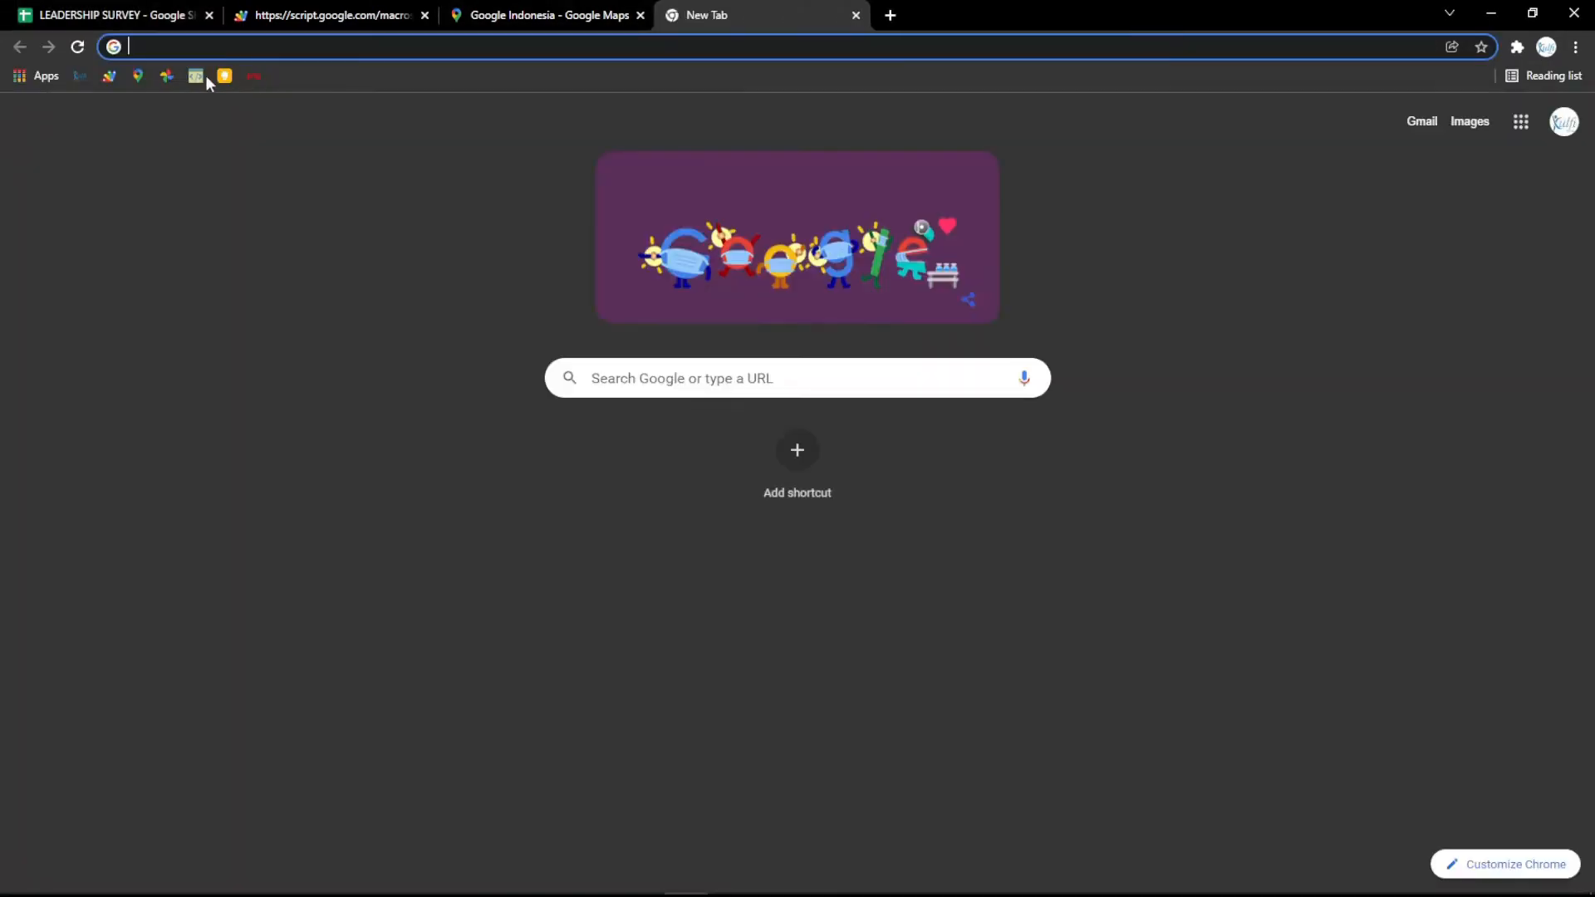
click(159, 77)
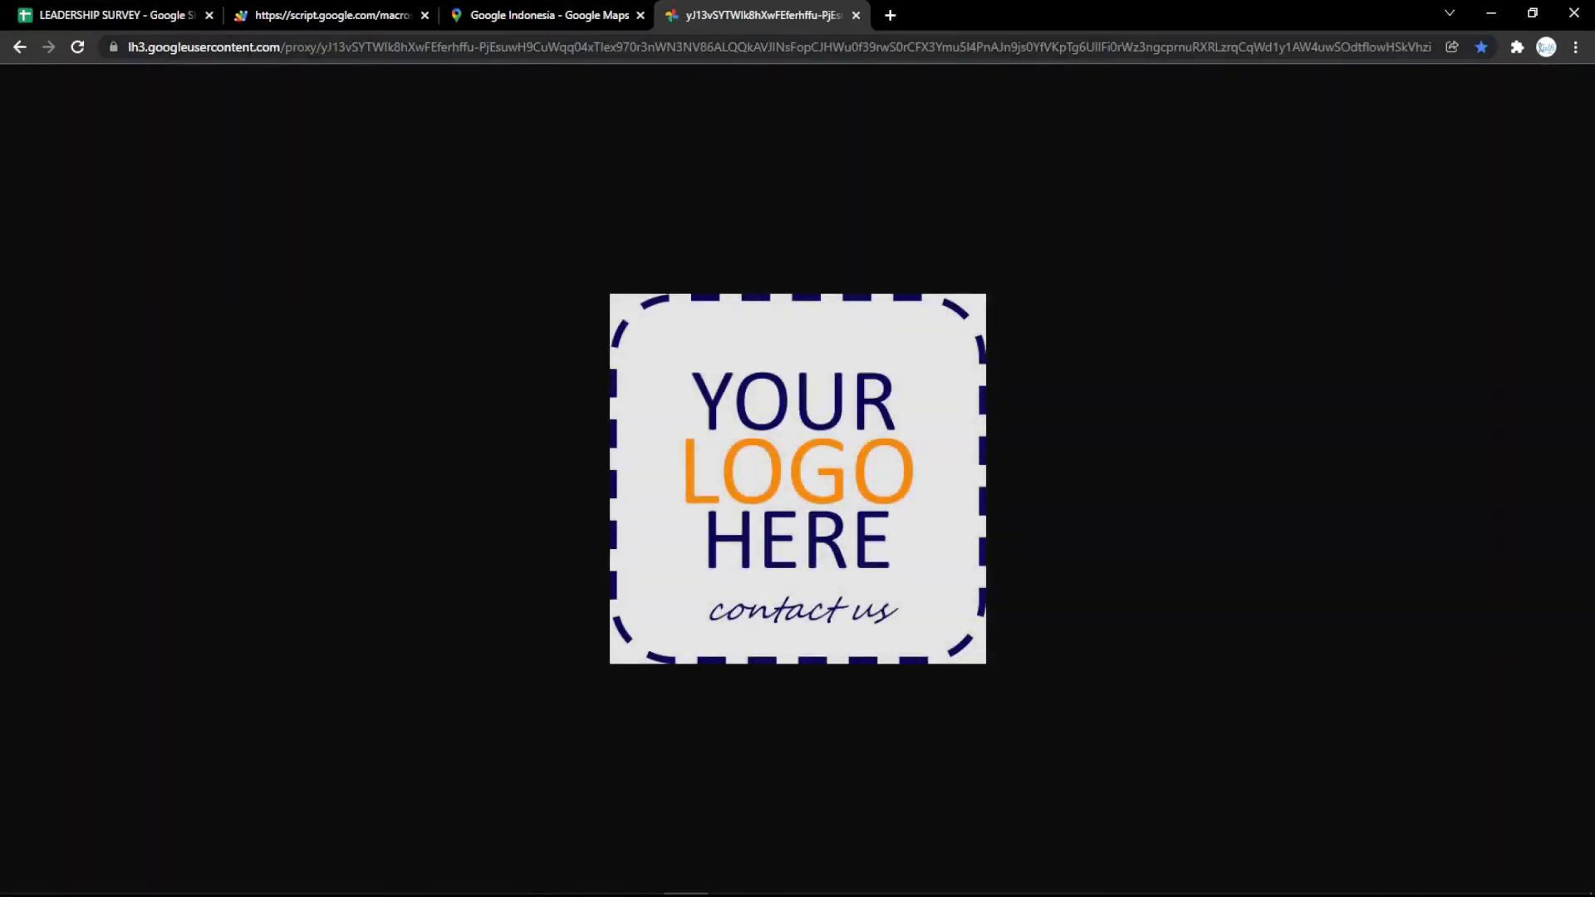
click(249, 48)
- Replace the Logo ID link on the Settings sheet with the copied image address and reload the web form
click(124, 15)
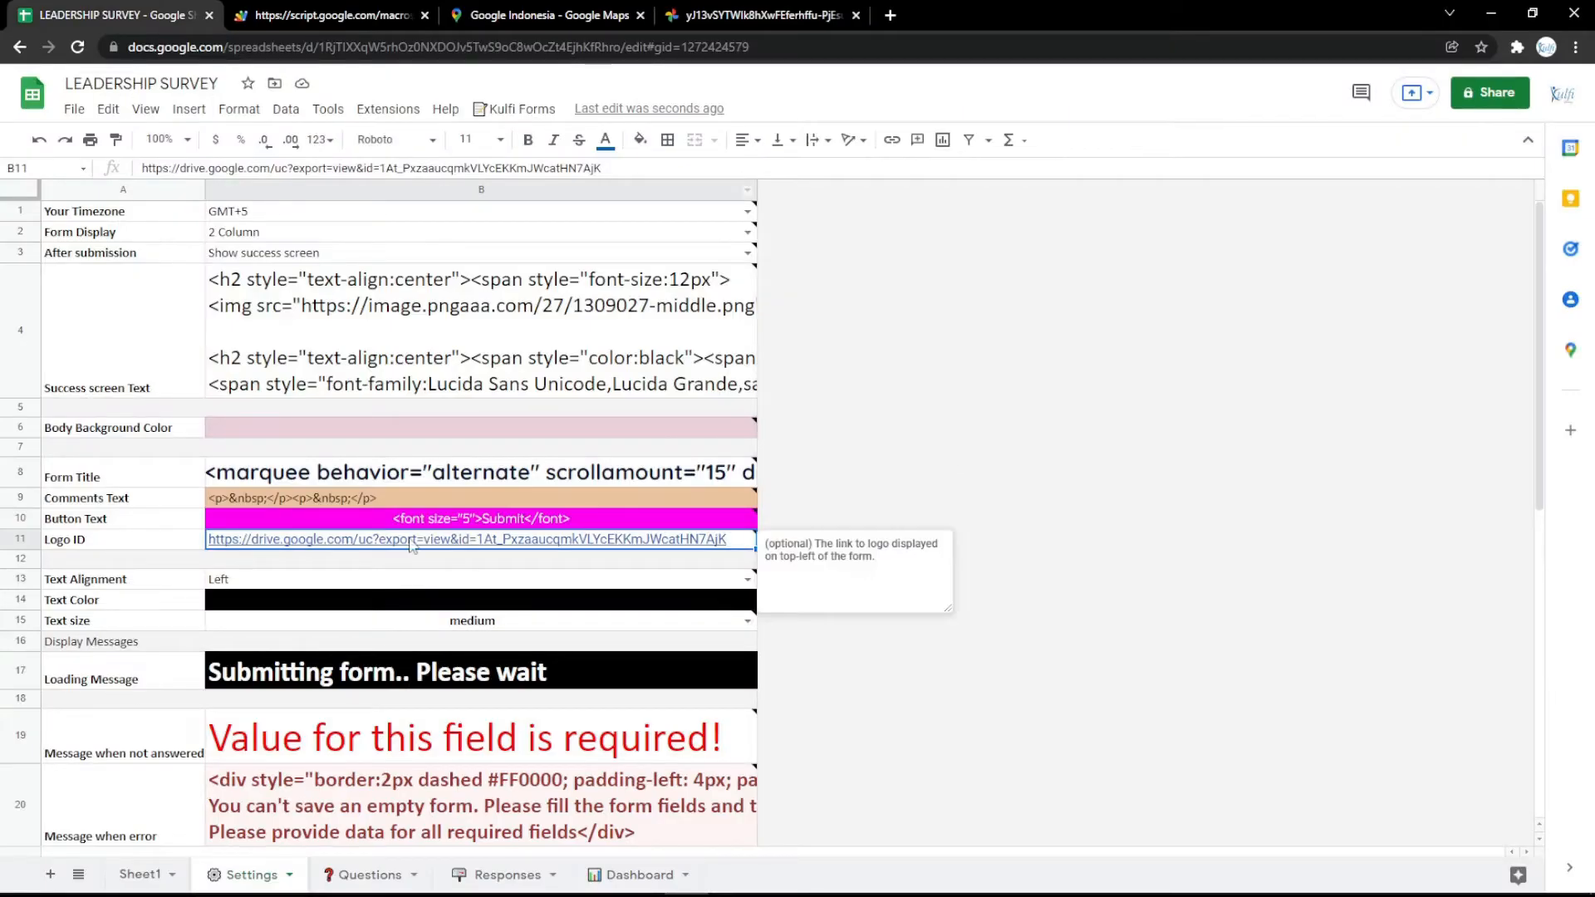
text(https://lh3.googleusercontent.com/proxy/yJ13vSYTWIk8hXwFEferhffu-PjEsuwH9CuWqq04xTlex970r3nWN3NV86ALQQkAVJlNsFopCJHWu0f39rwS0rCFX3Ymu5l4PnAJn9js0YfVKpTg6UlIFi0rWz3ngcprnuRXRLzrqCqWd1y1AW4uwSOdtflowHSkVhzi)
click(382, 18)
key(F5)
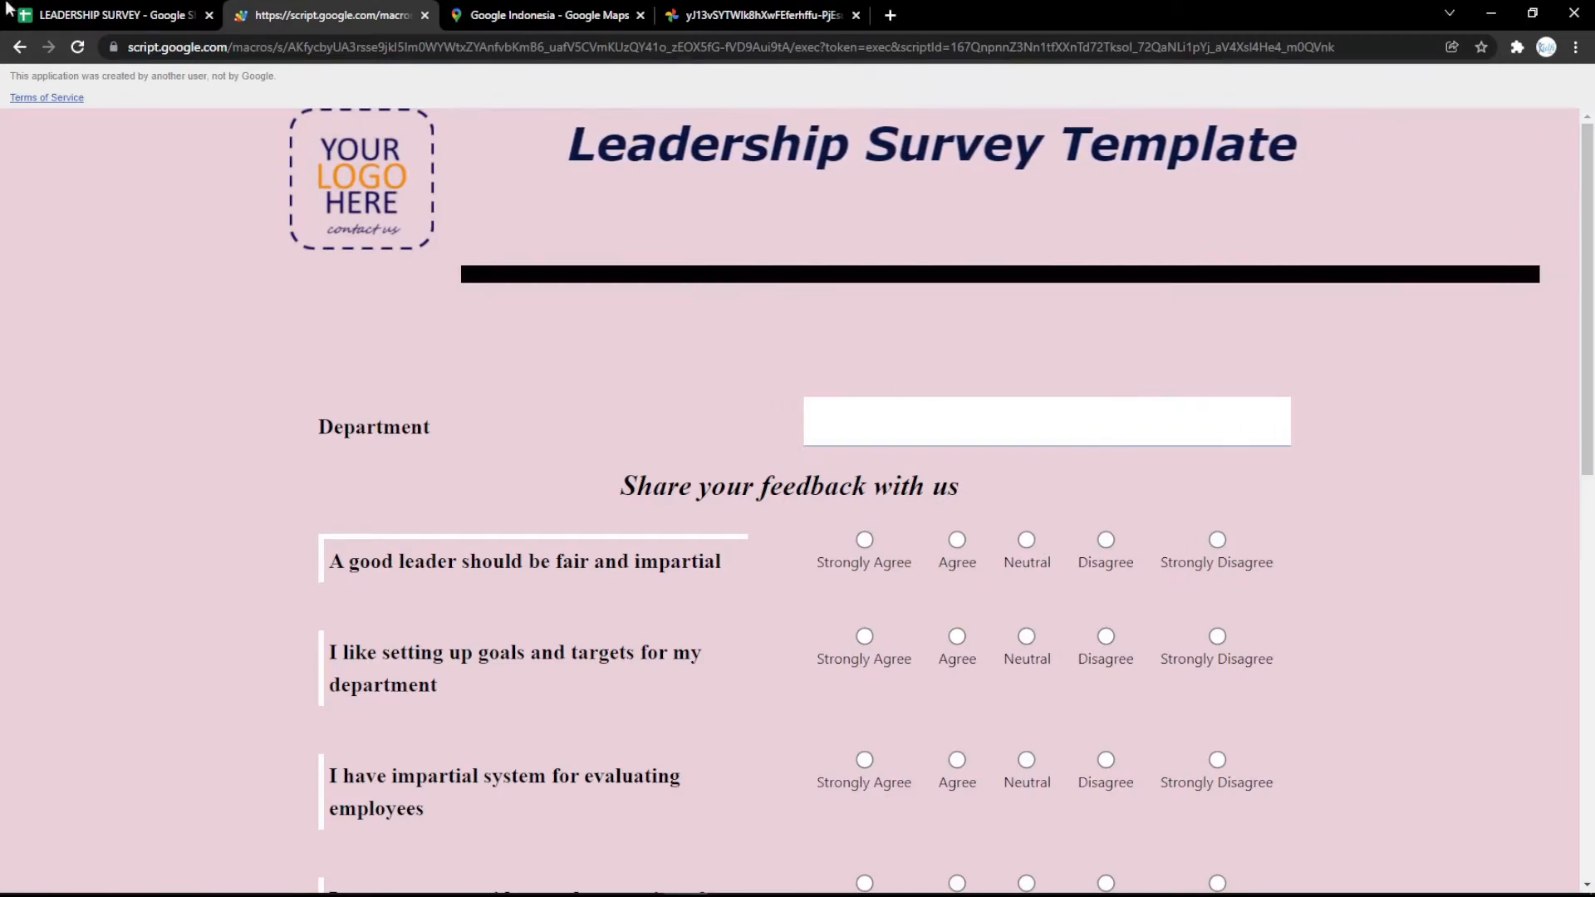
- Set the form's Text Color on the Settings sheet to magenta, reload the web form and look through the questions
click(39, 11)
click(446, 606)
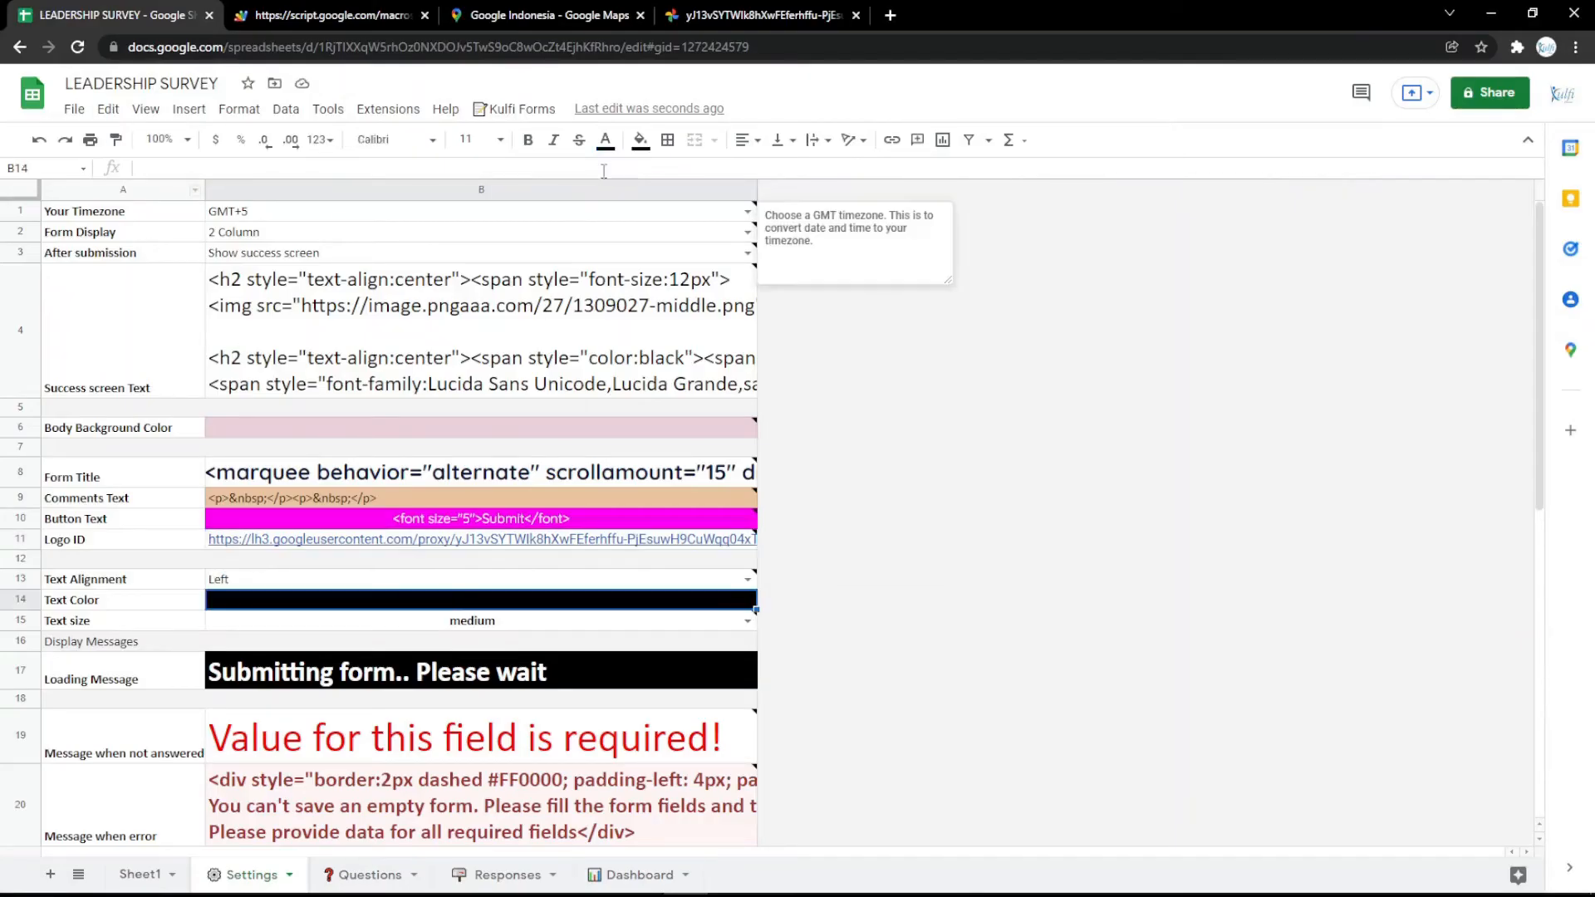
click(639, 140)
click(825, 312)
click(332, 15)
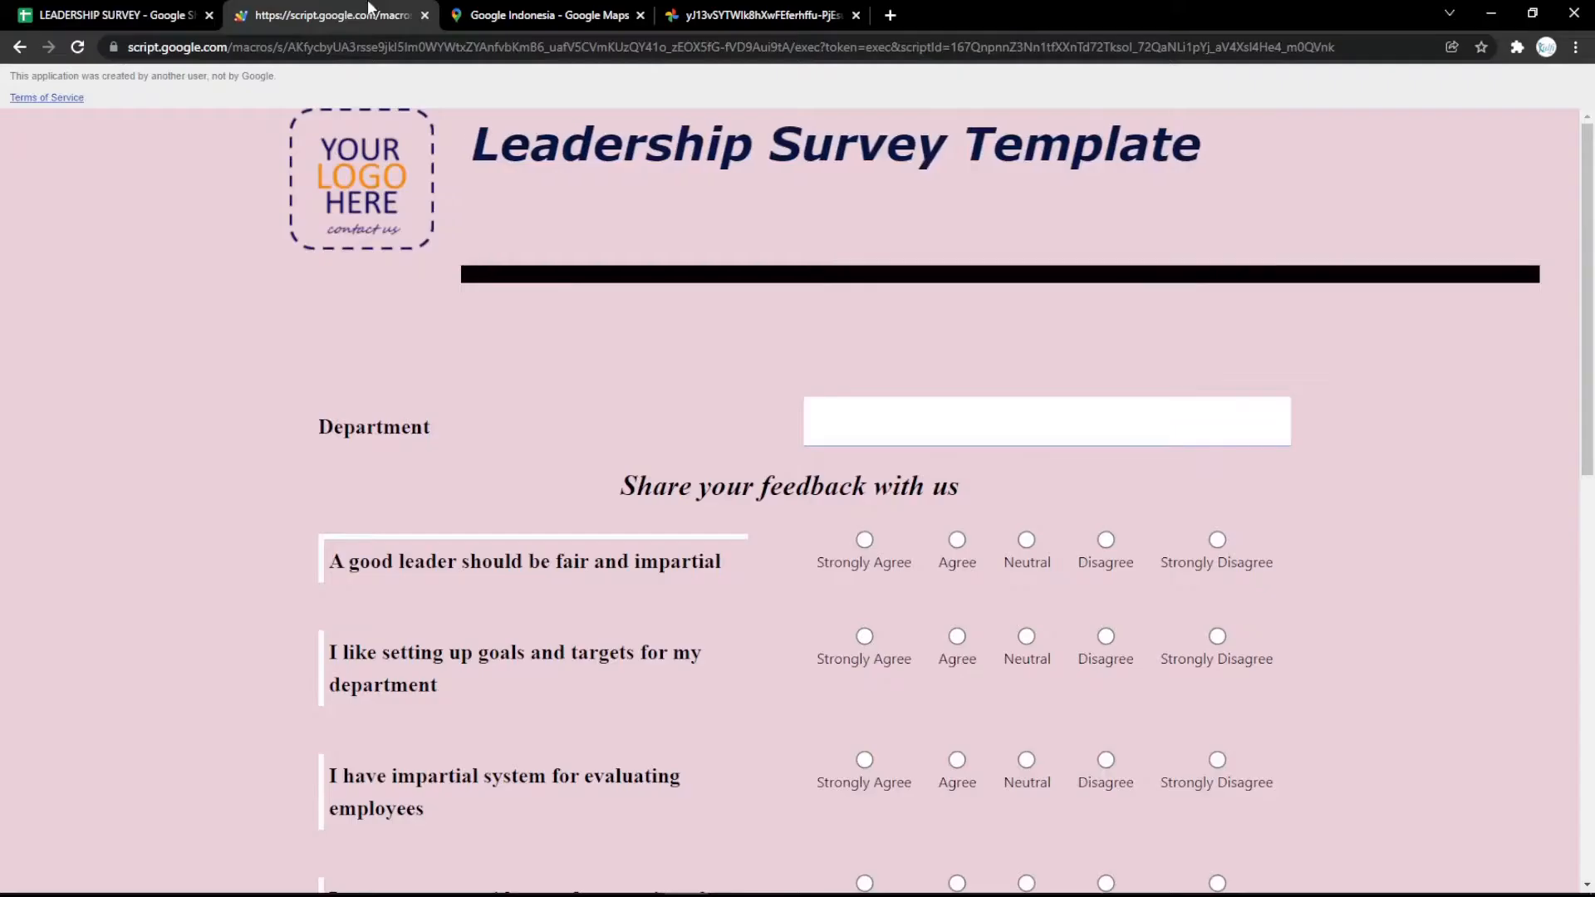
key(F5)
scroll(569, 383, down, 10)
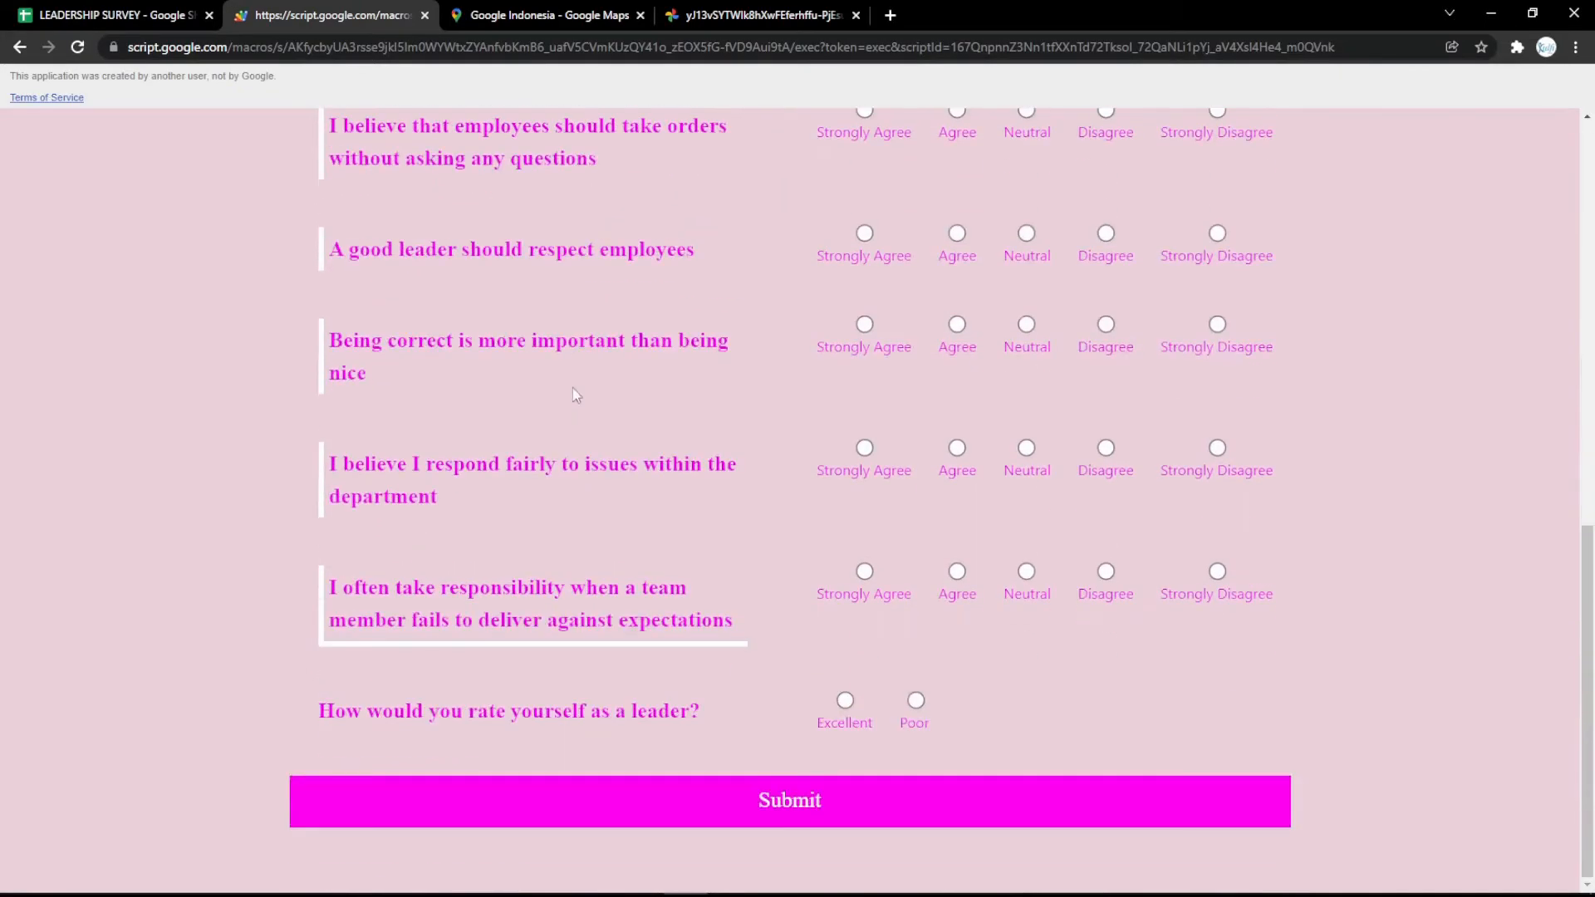
scroll(569, 409, up, 10)
- Change the Loading Message on the Settings sheet to "Submitting form.. Please wait a minutes" and reload the web form
click(173, 11)
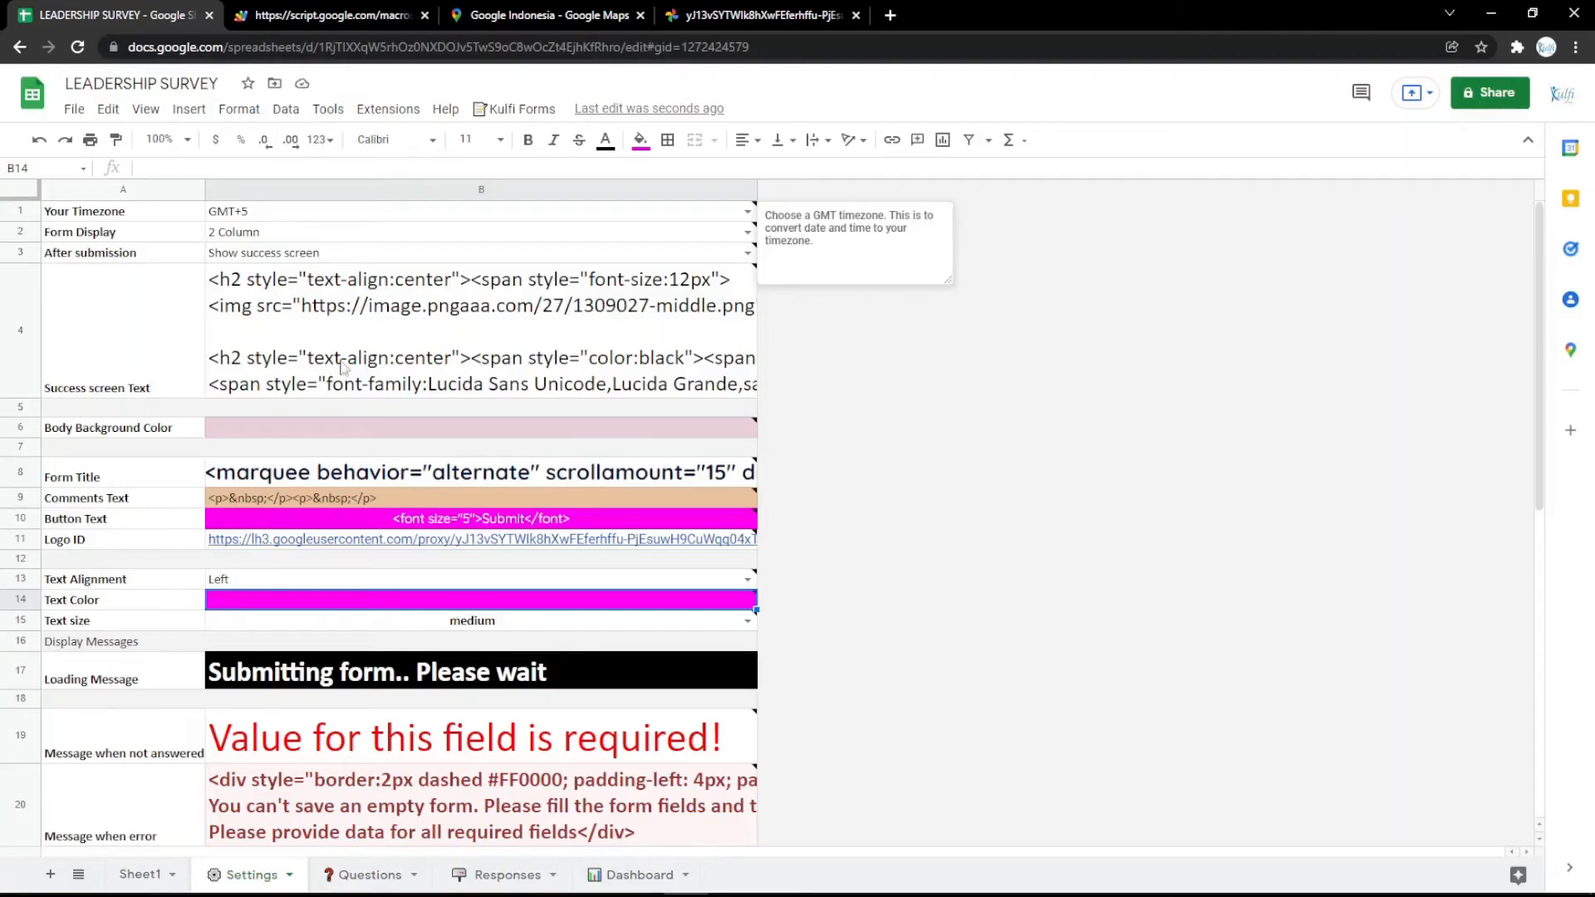
click(457, 667)
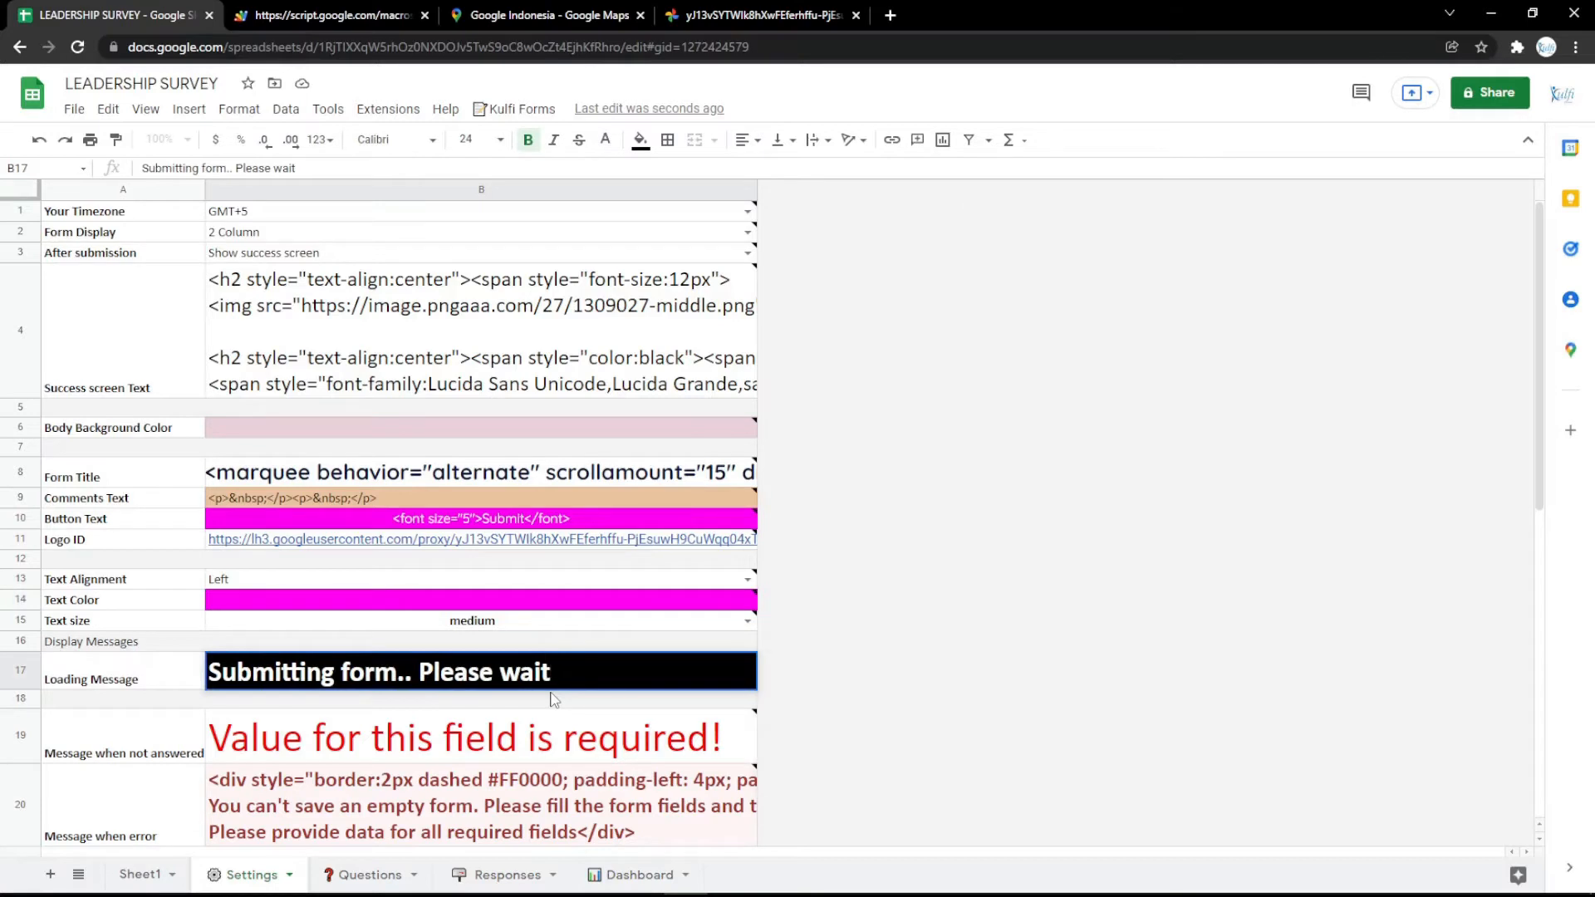
text(minutes)
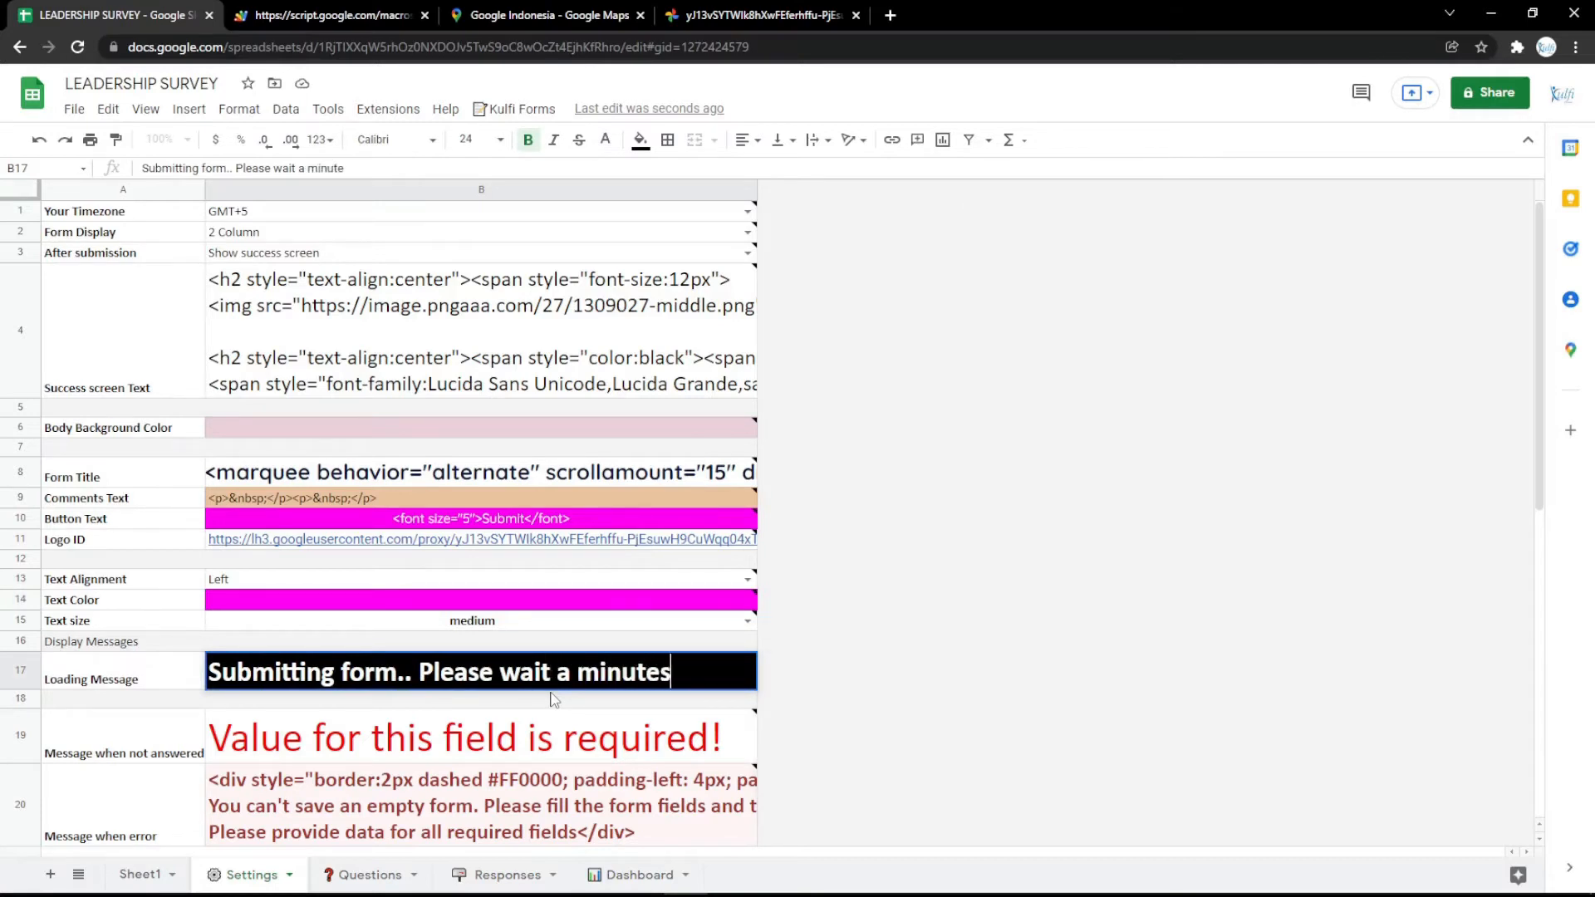
key(Return)
click(349, 15)
key(F5)
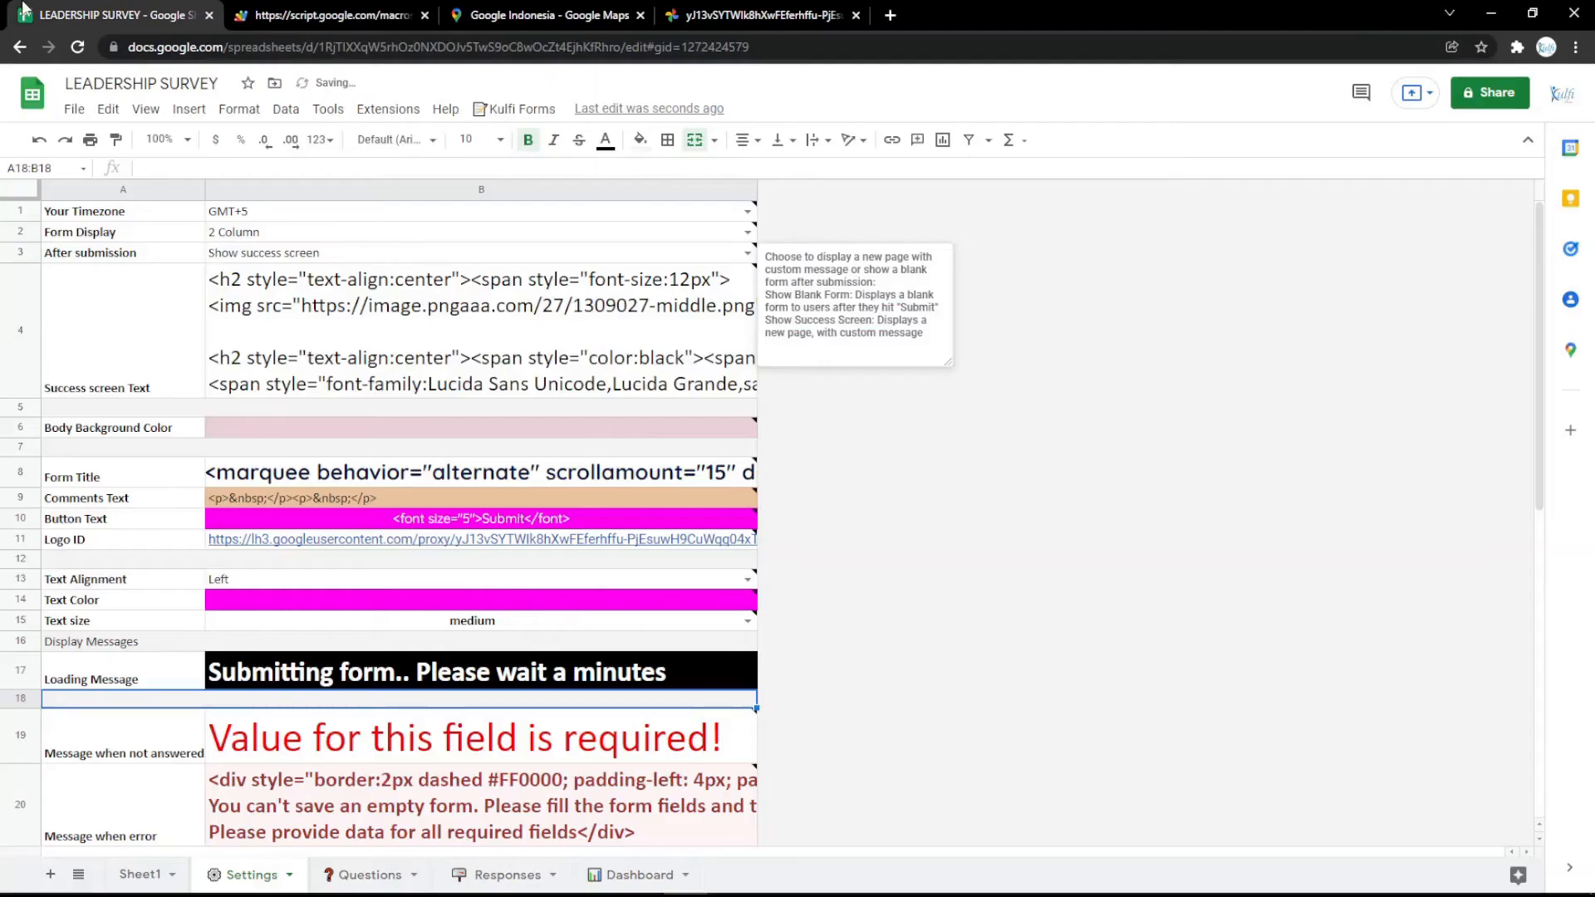
- Inspect the Form Title code on the Settings sheet, leave it as is, and open the html-online.com editor in a new browser tab
click(116, 15)
click(511, 478)
double_click(508, 469)
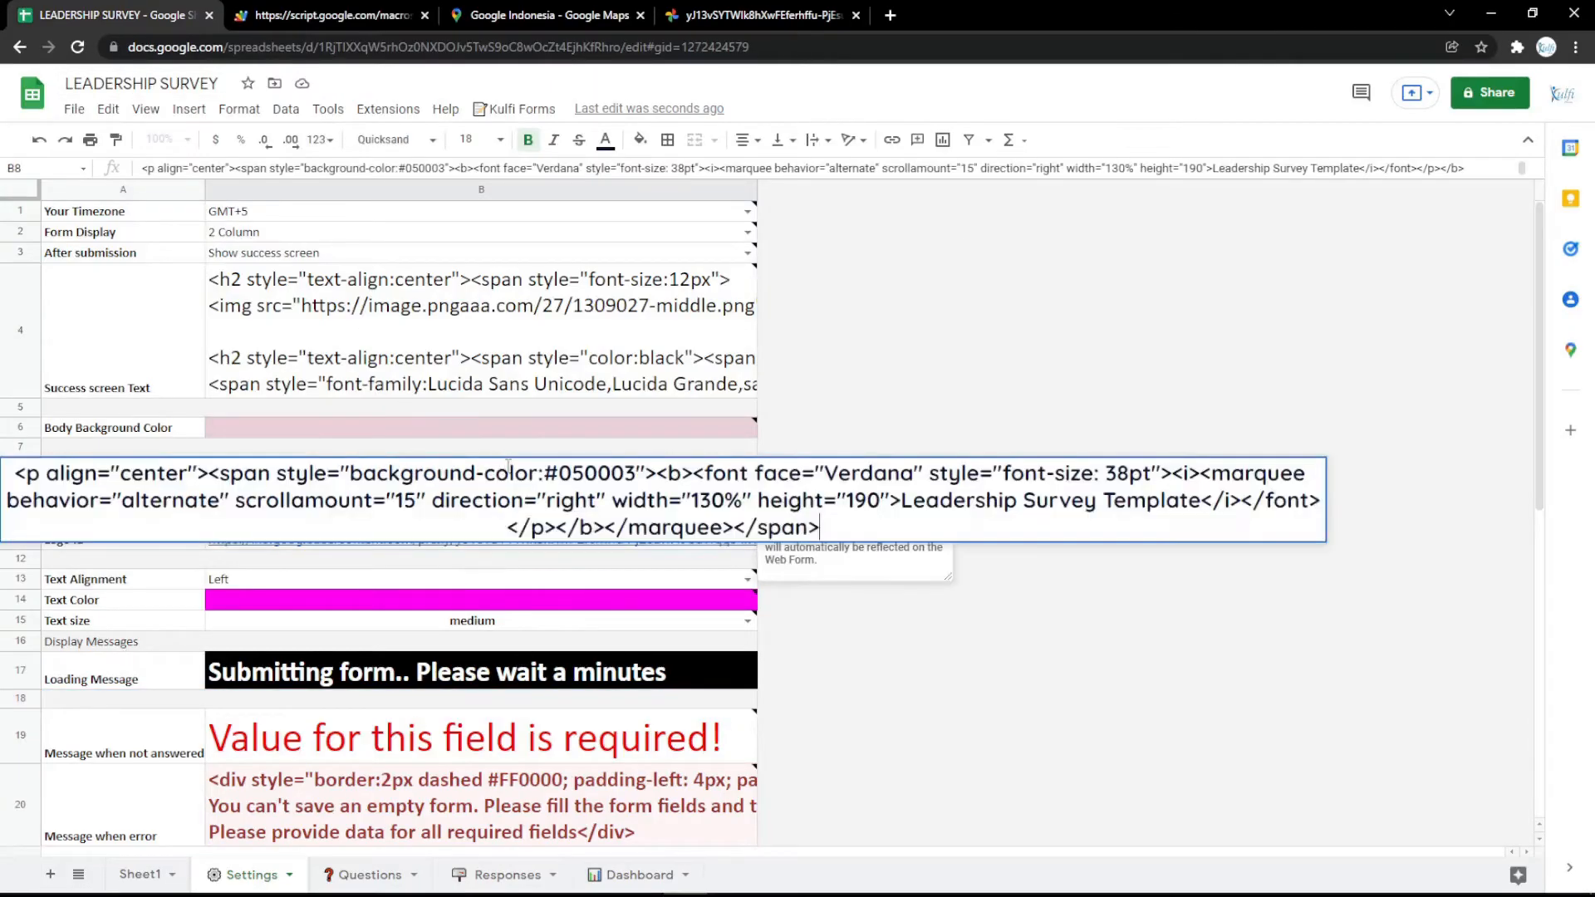
click(549, 577)
click(889, 15)
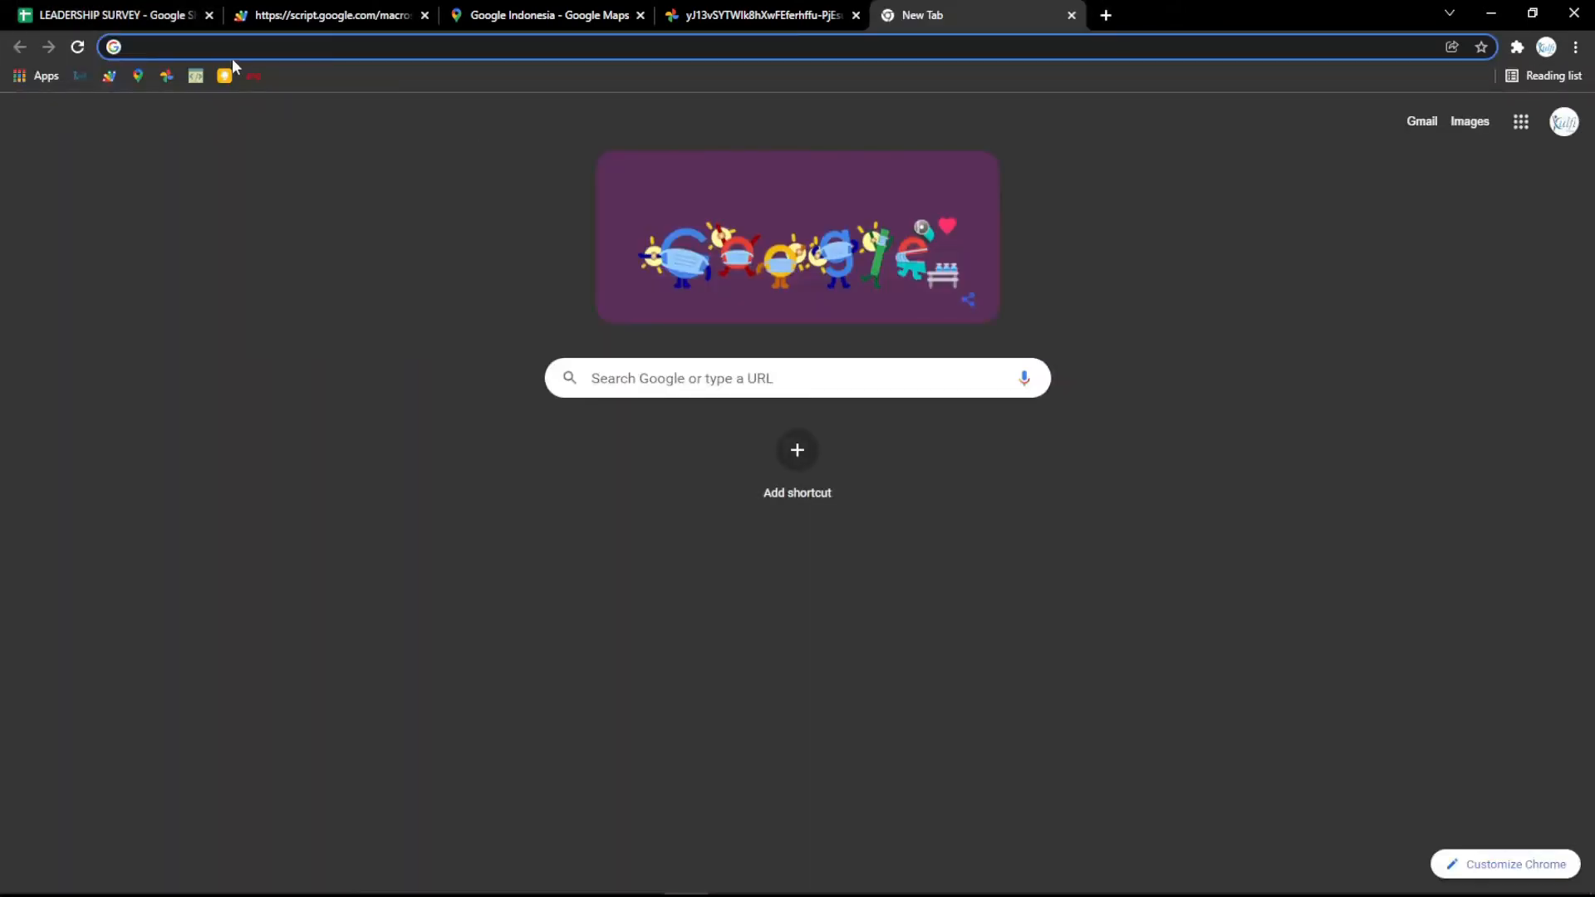
click(201, 77)
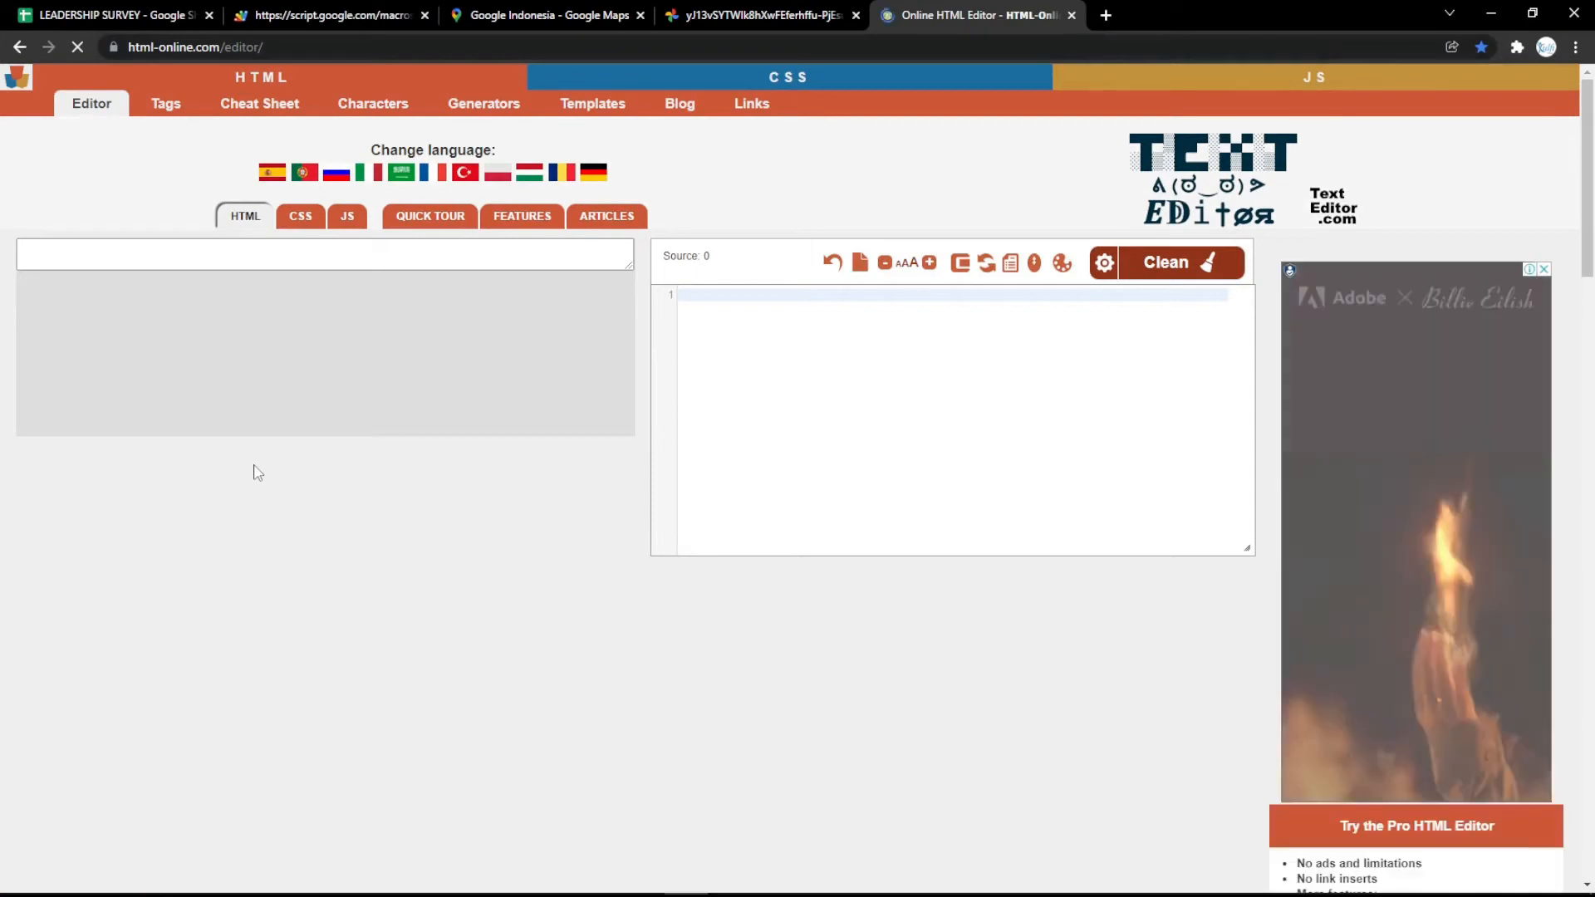
- Enter the title "LEADERSHIP SURVEY" in the visual HTML editor and make it centered, bold, italic and underlined
text(LEAD)
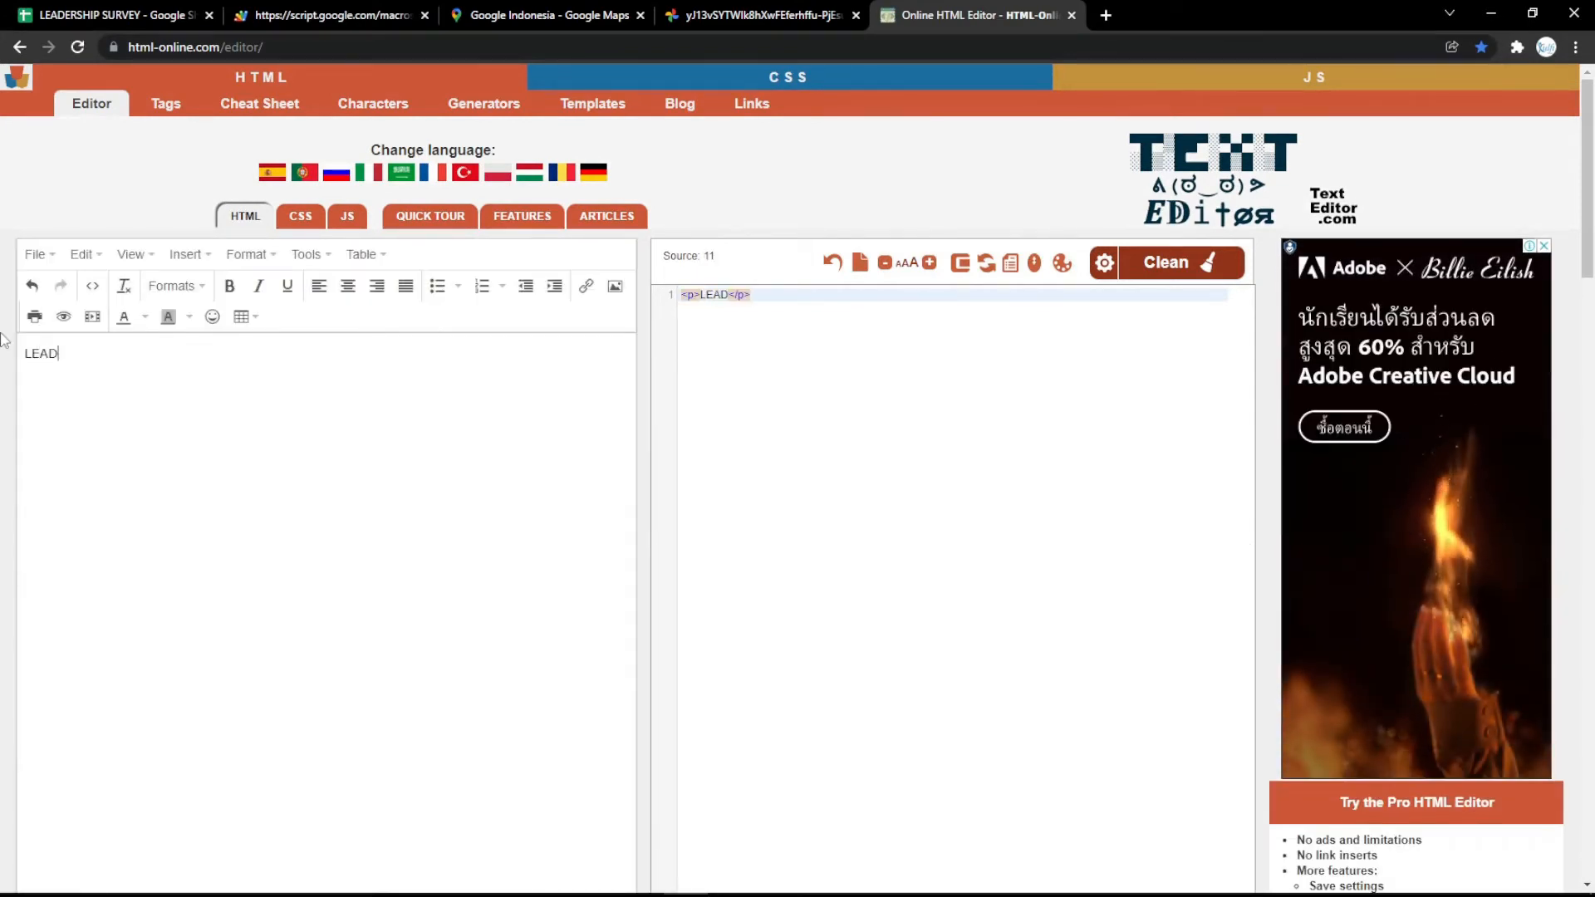
text(ERSHIP )
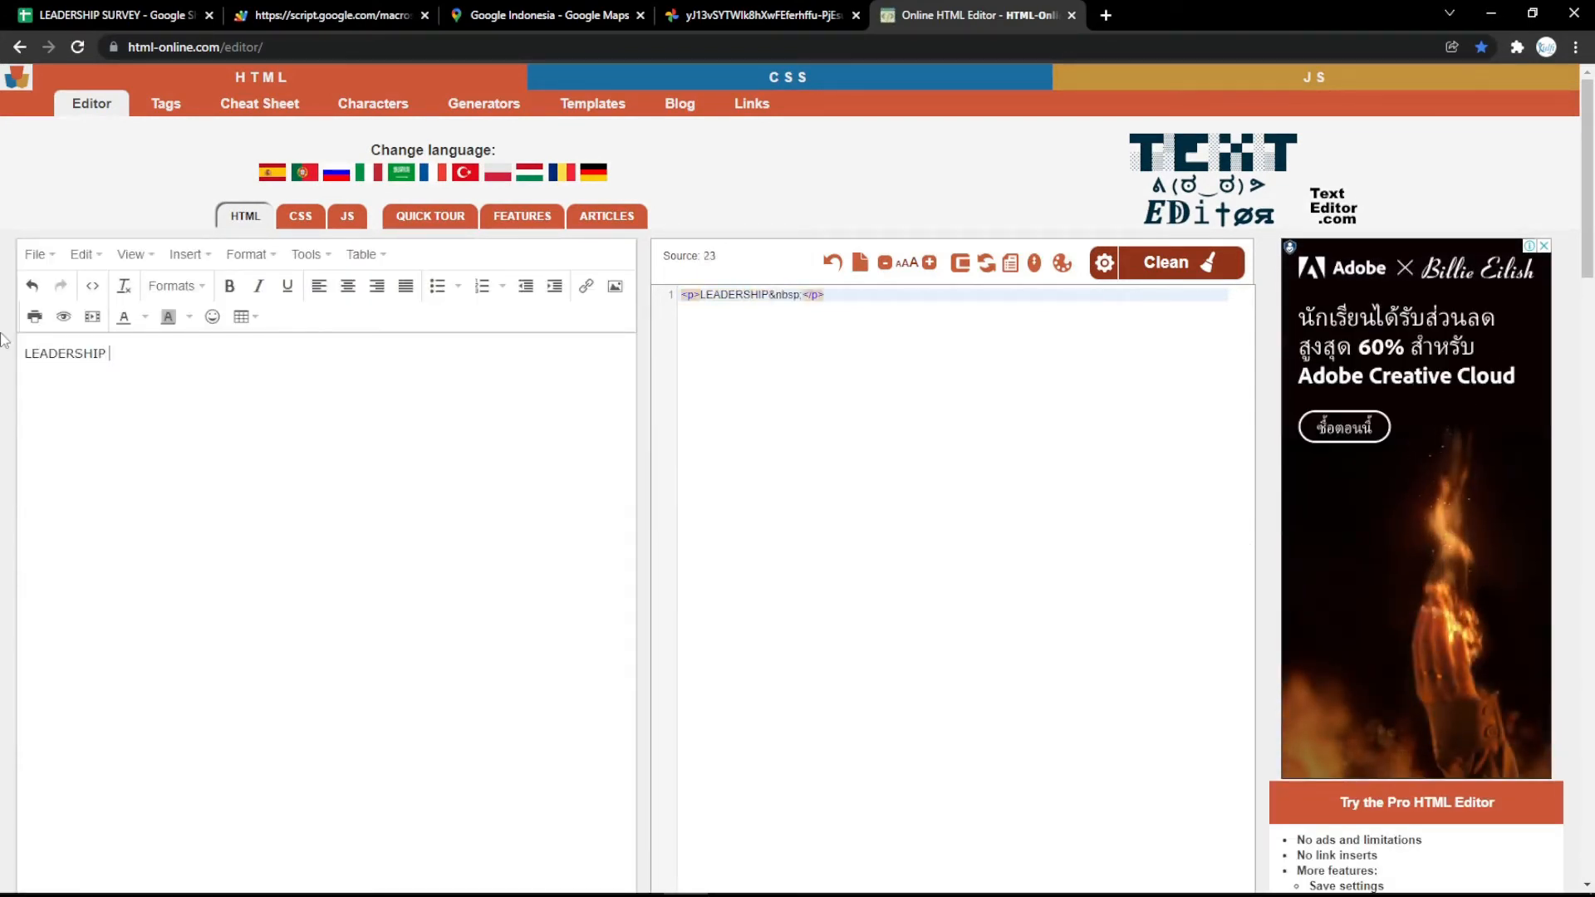
text(SURVEY)
key(ctrl+a)
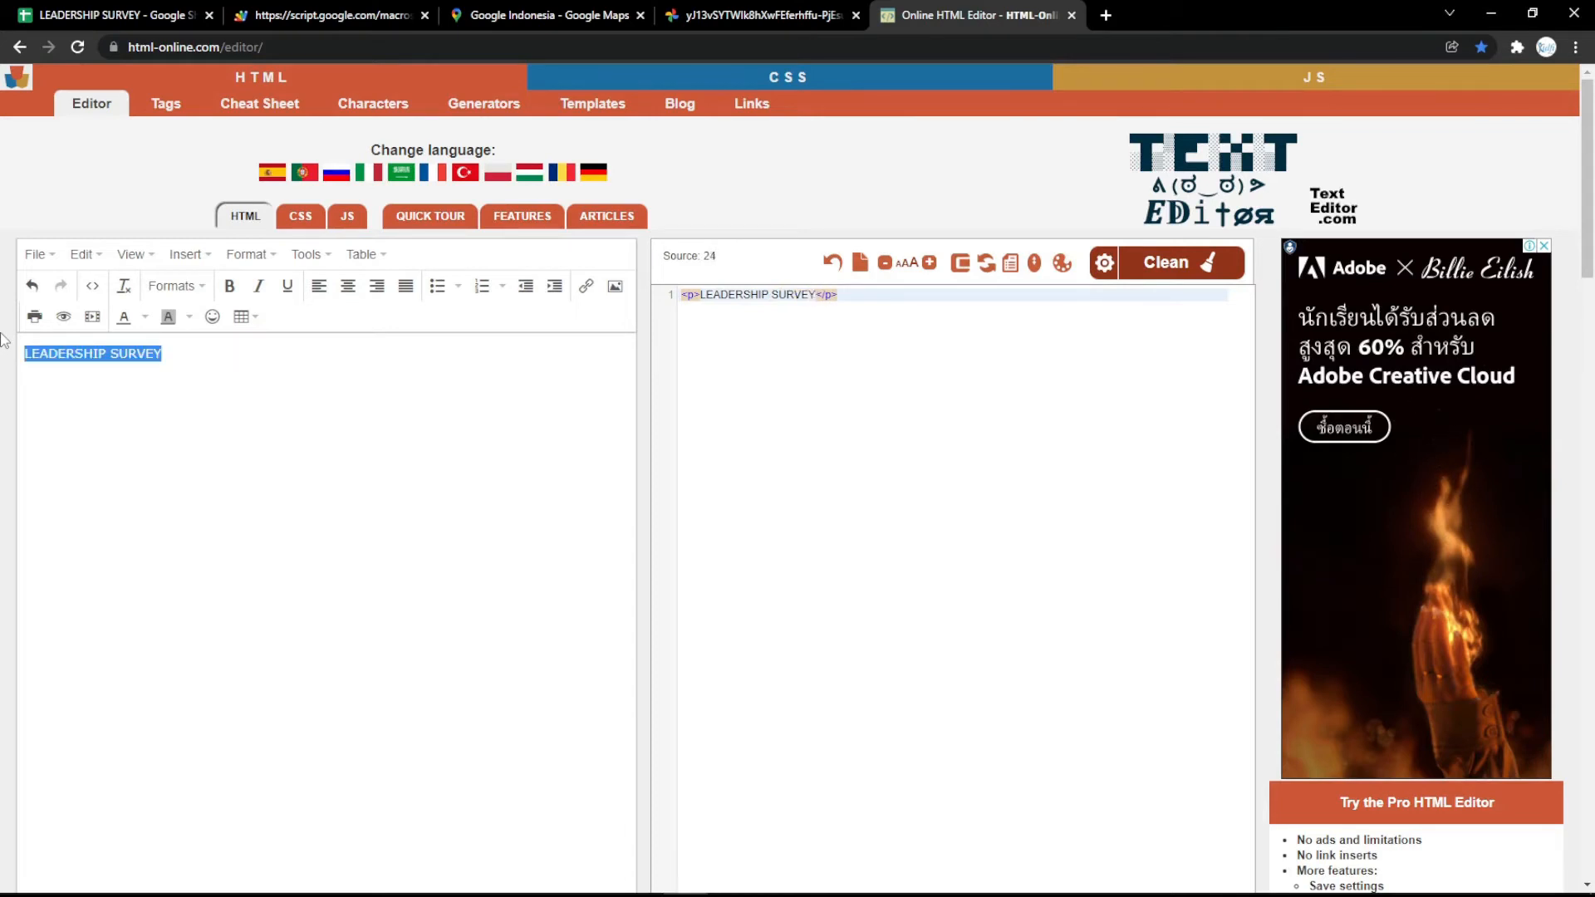
click(348, 286)
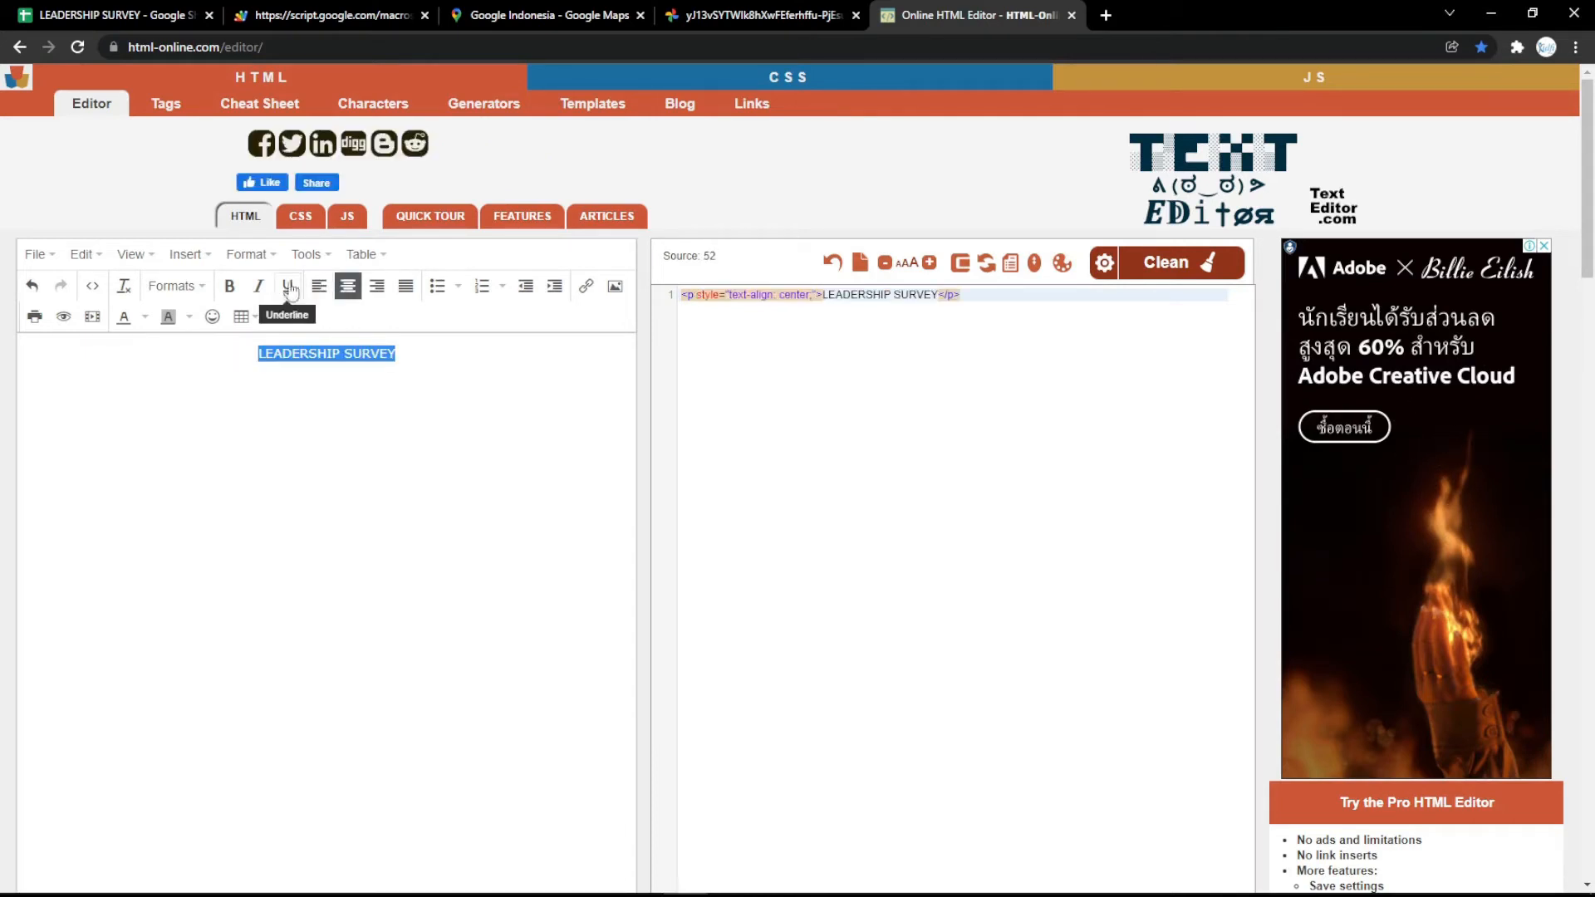
click(230, 286)
click(266, 291)
click(288, 286)
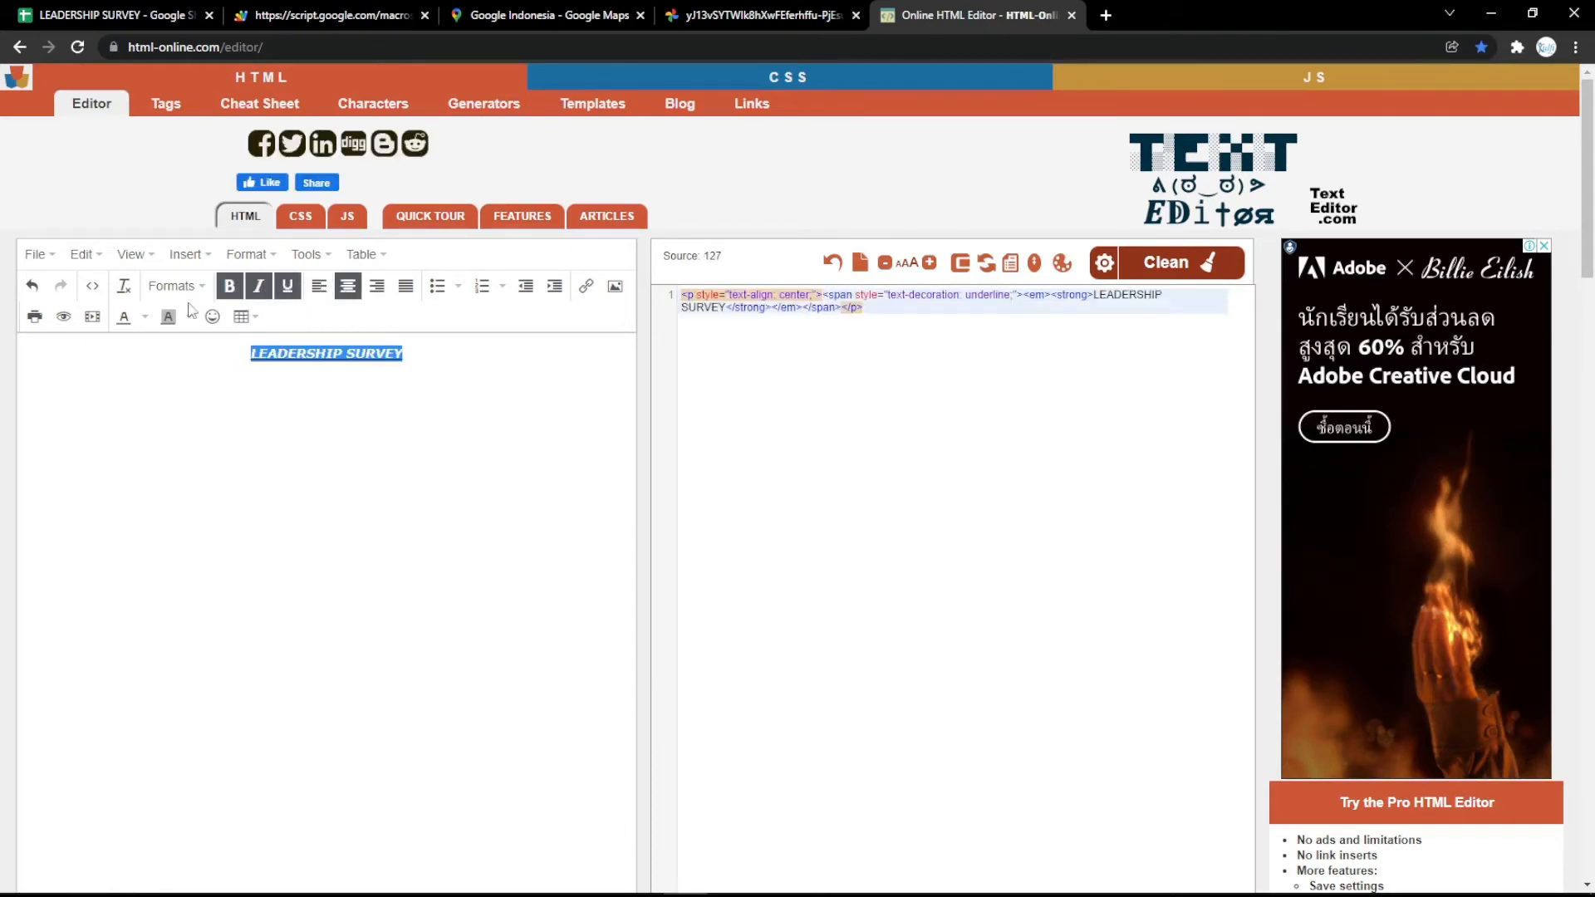
- Format the "LEADERSHIP SURVEY" title as Heading 1 and color its text magenta (#ff00ff)
click(179, 289)
click(218, 321)
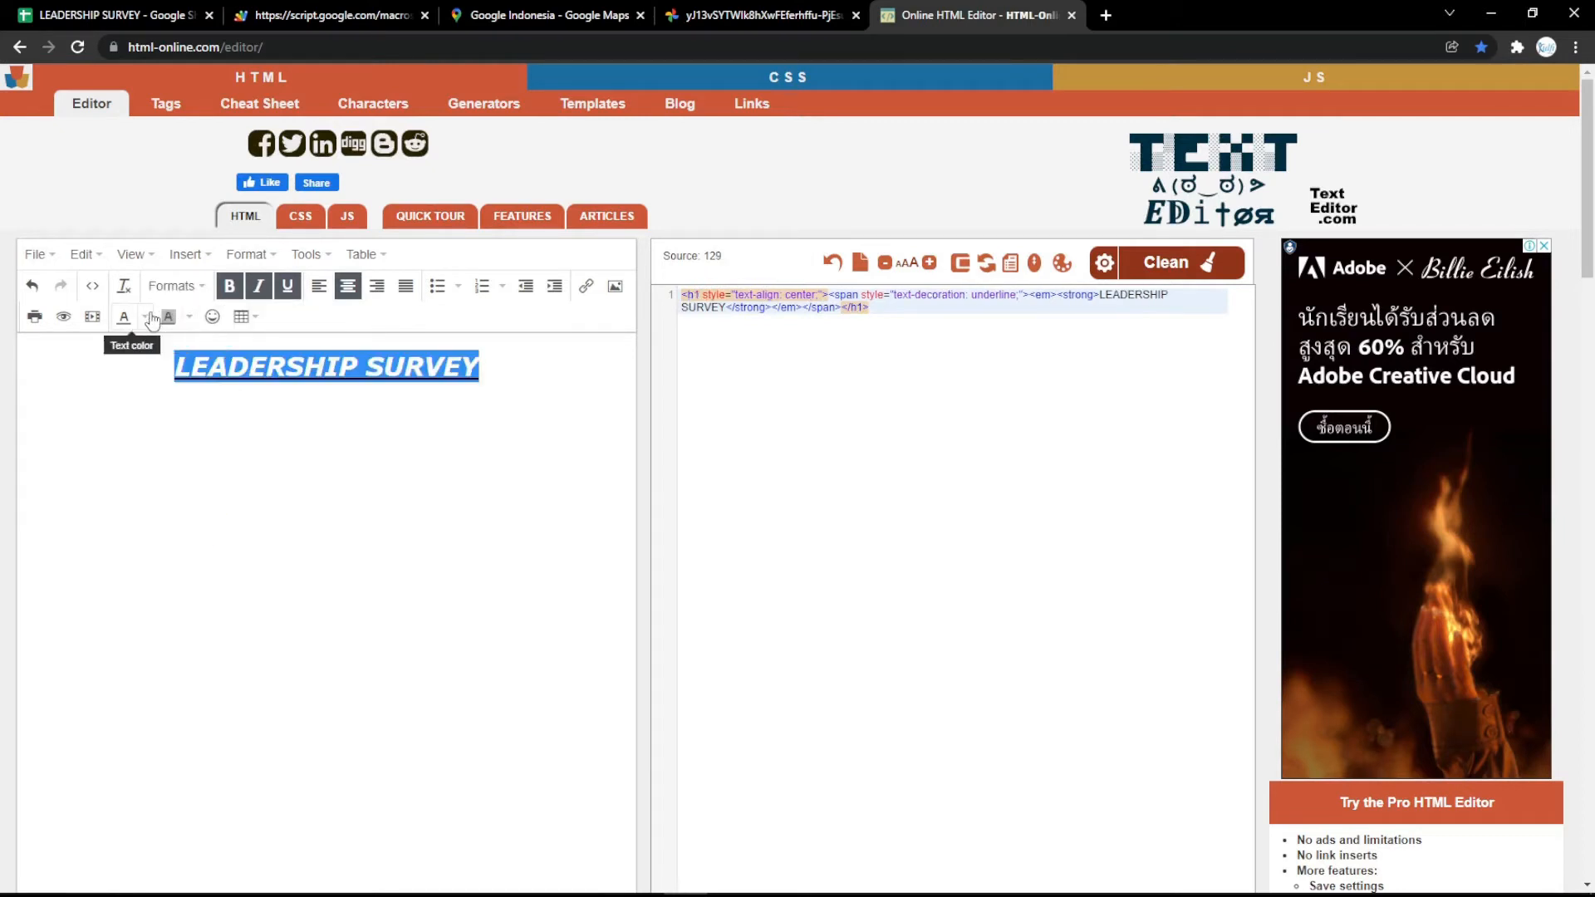
click(144, 316)
click(72, 404)
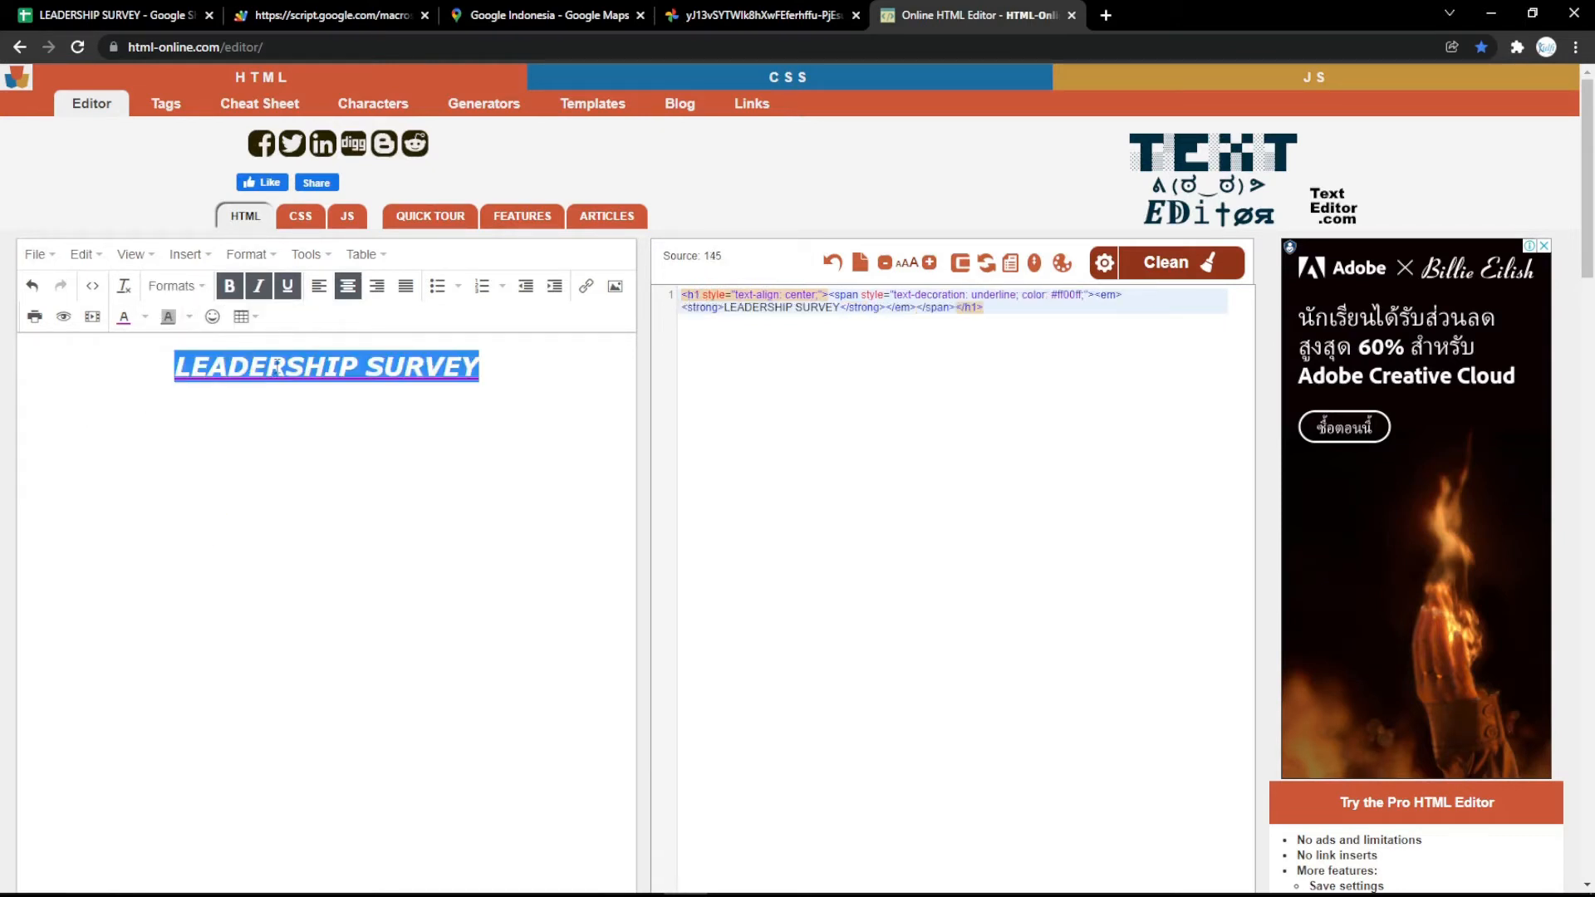
click(386, 381)
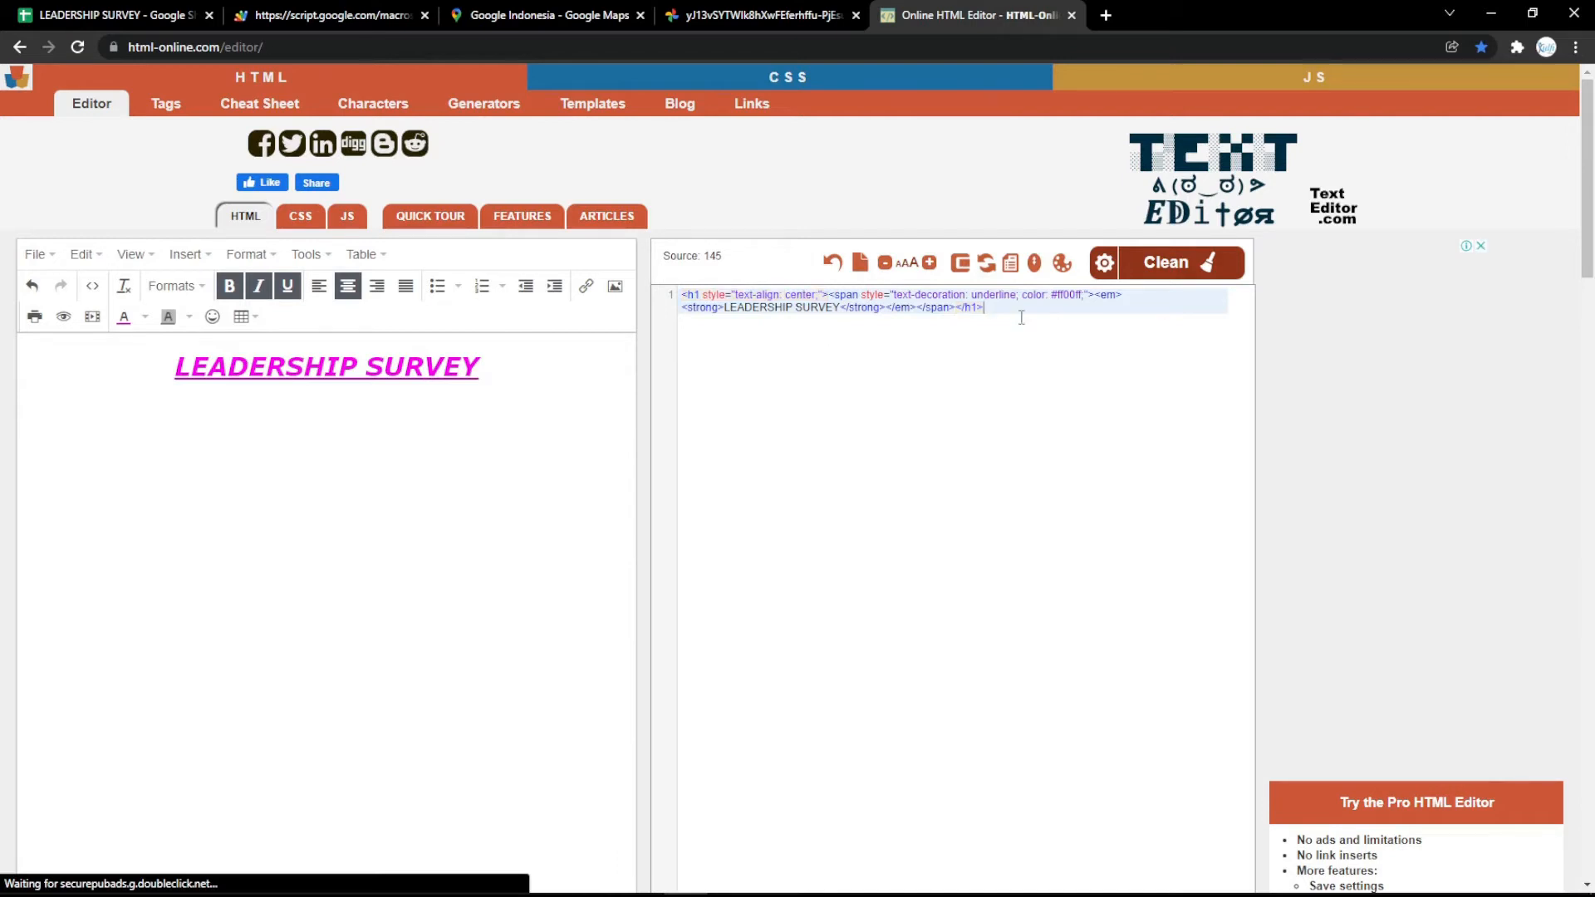
- Copy the generated "LEADERSHIP SURVEY" HTML code, replace the Form Title on the Settings sheet with it, and reload the web form
click(832, 264)
key(ctrl+c)
click(118, 13)
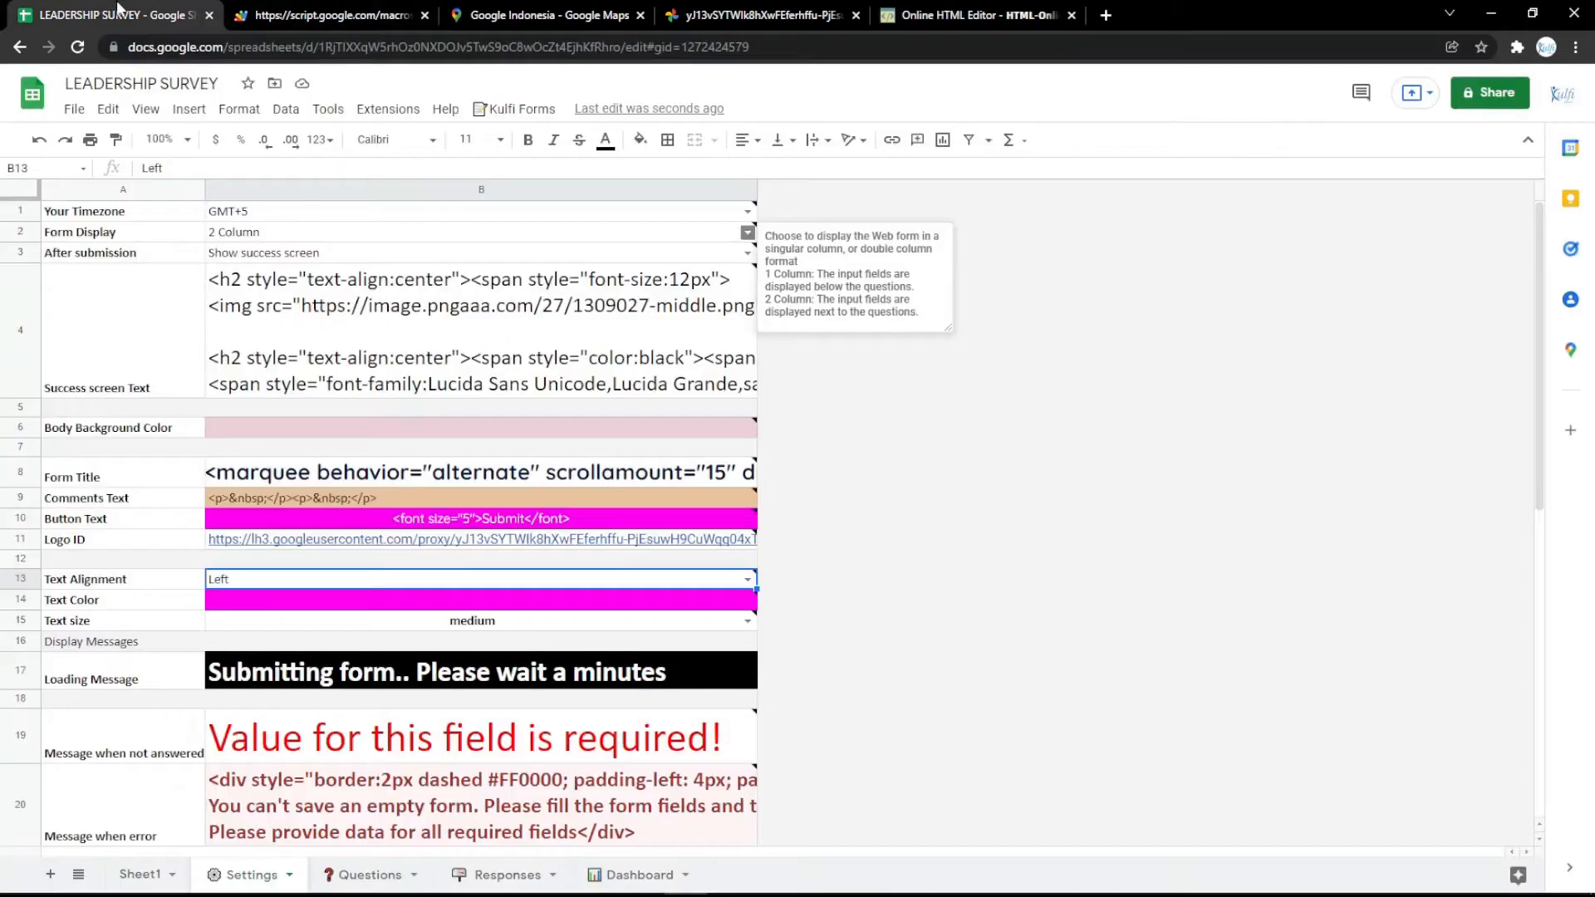
click(474, 472)
double_click(473, 472)
key(ctrl+a)
key(ctrl+v)
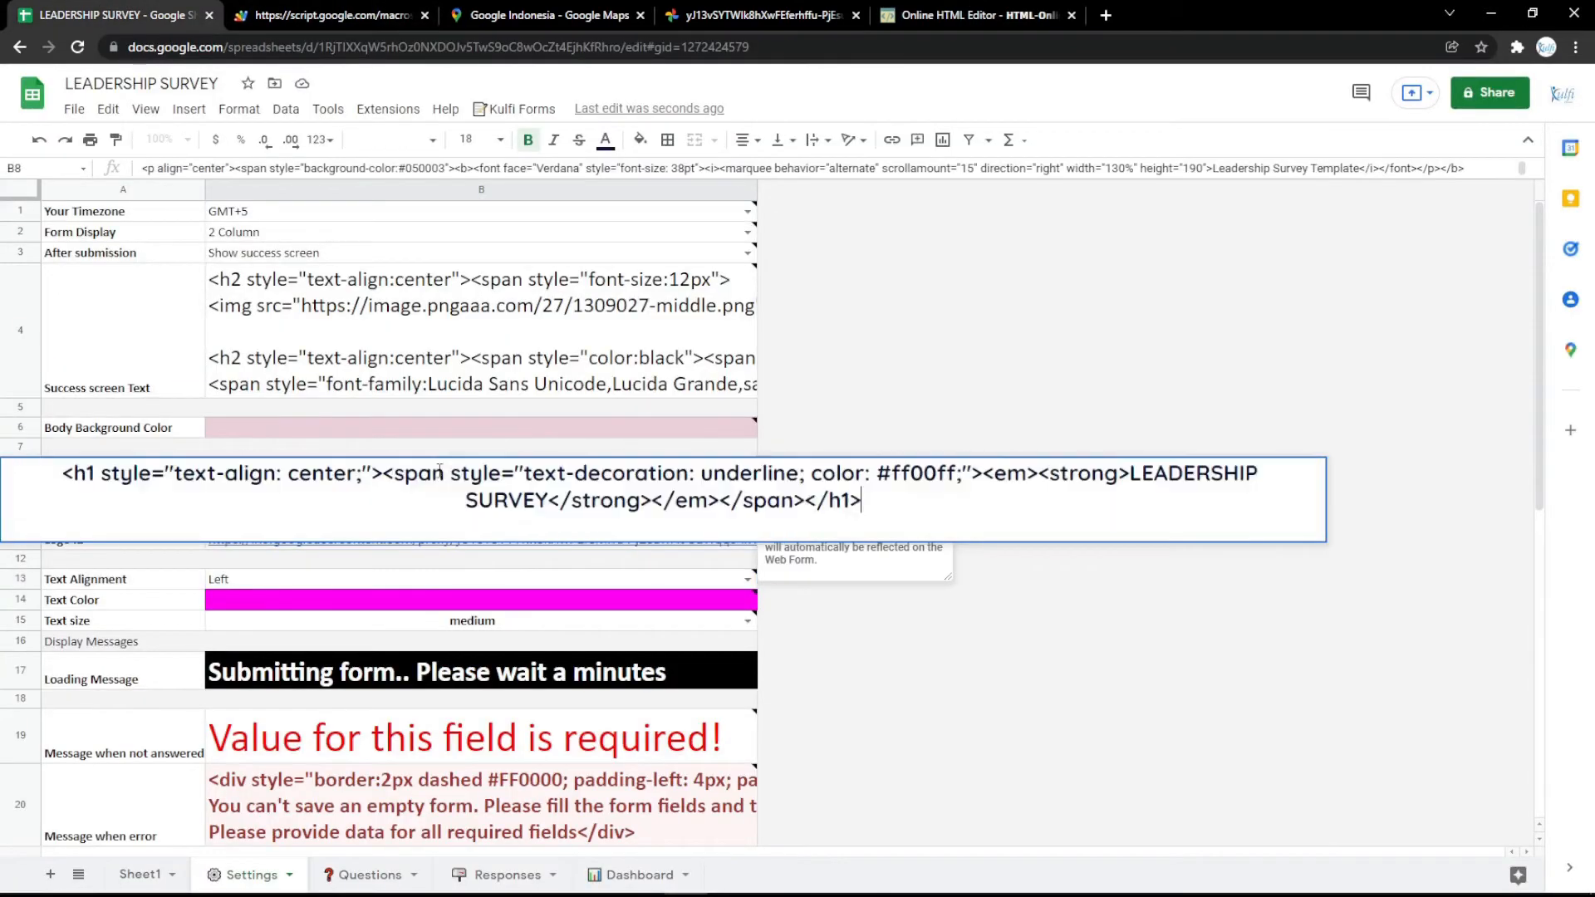
click(474, 429)
click(313, 12)
key(F5)
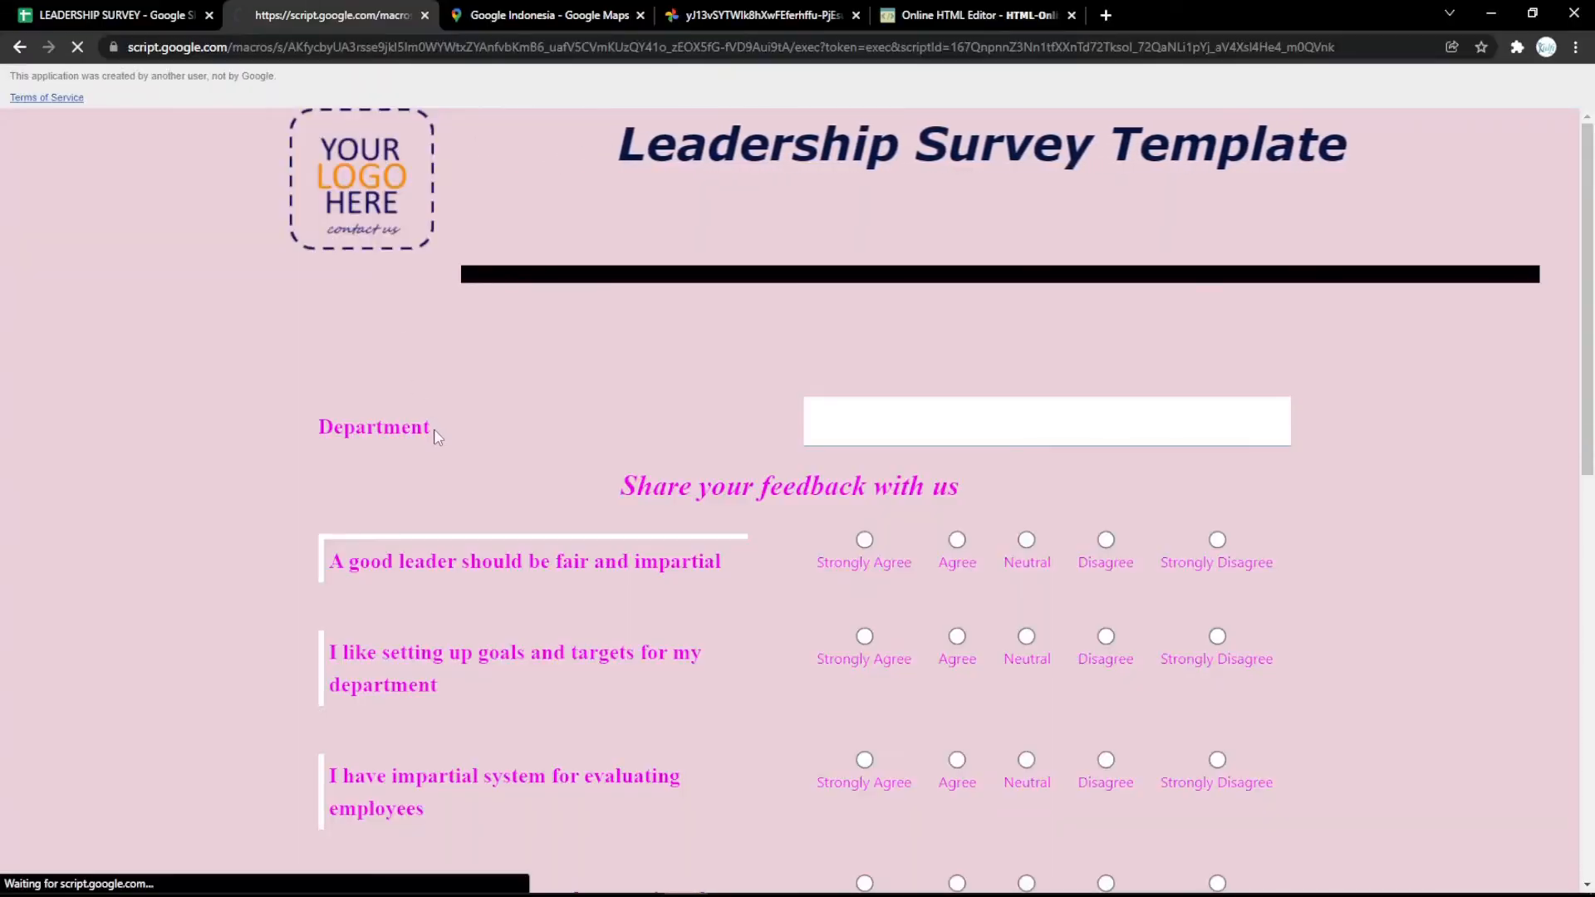
- View the Responses sheet's header formula and copy the TRANSPOSE formula from the RESPONSES note in Google Keep, opened in a new browser tab
click(166, 14)
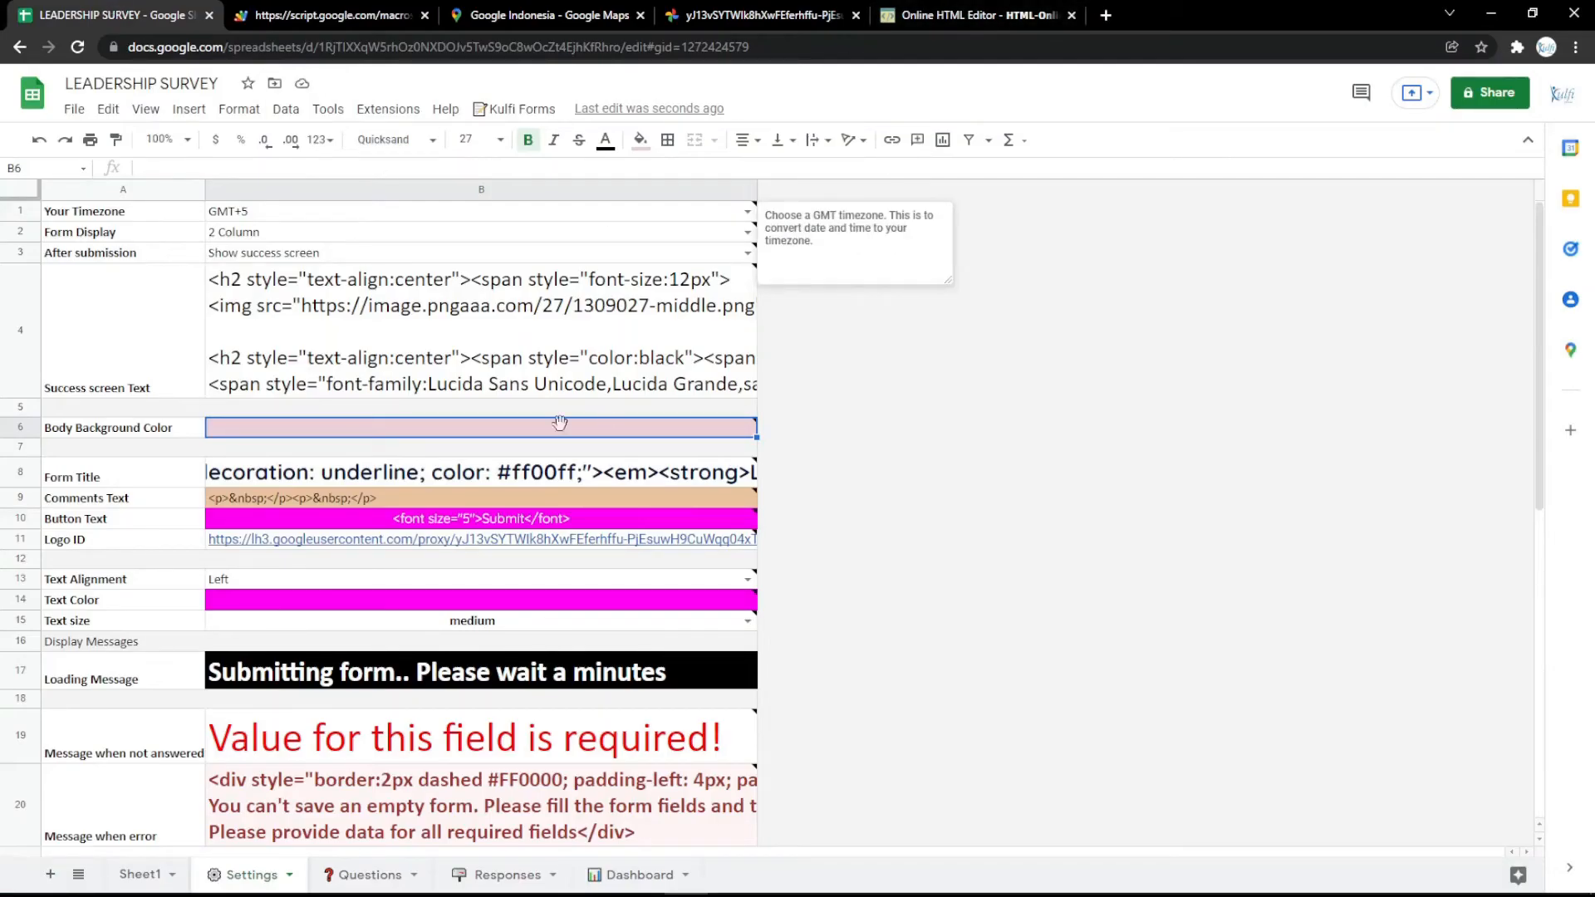
click(502, 875)
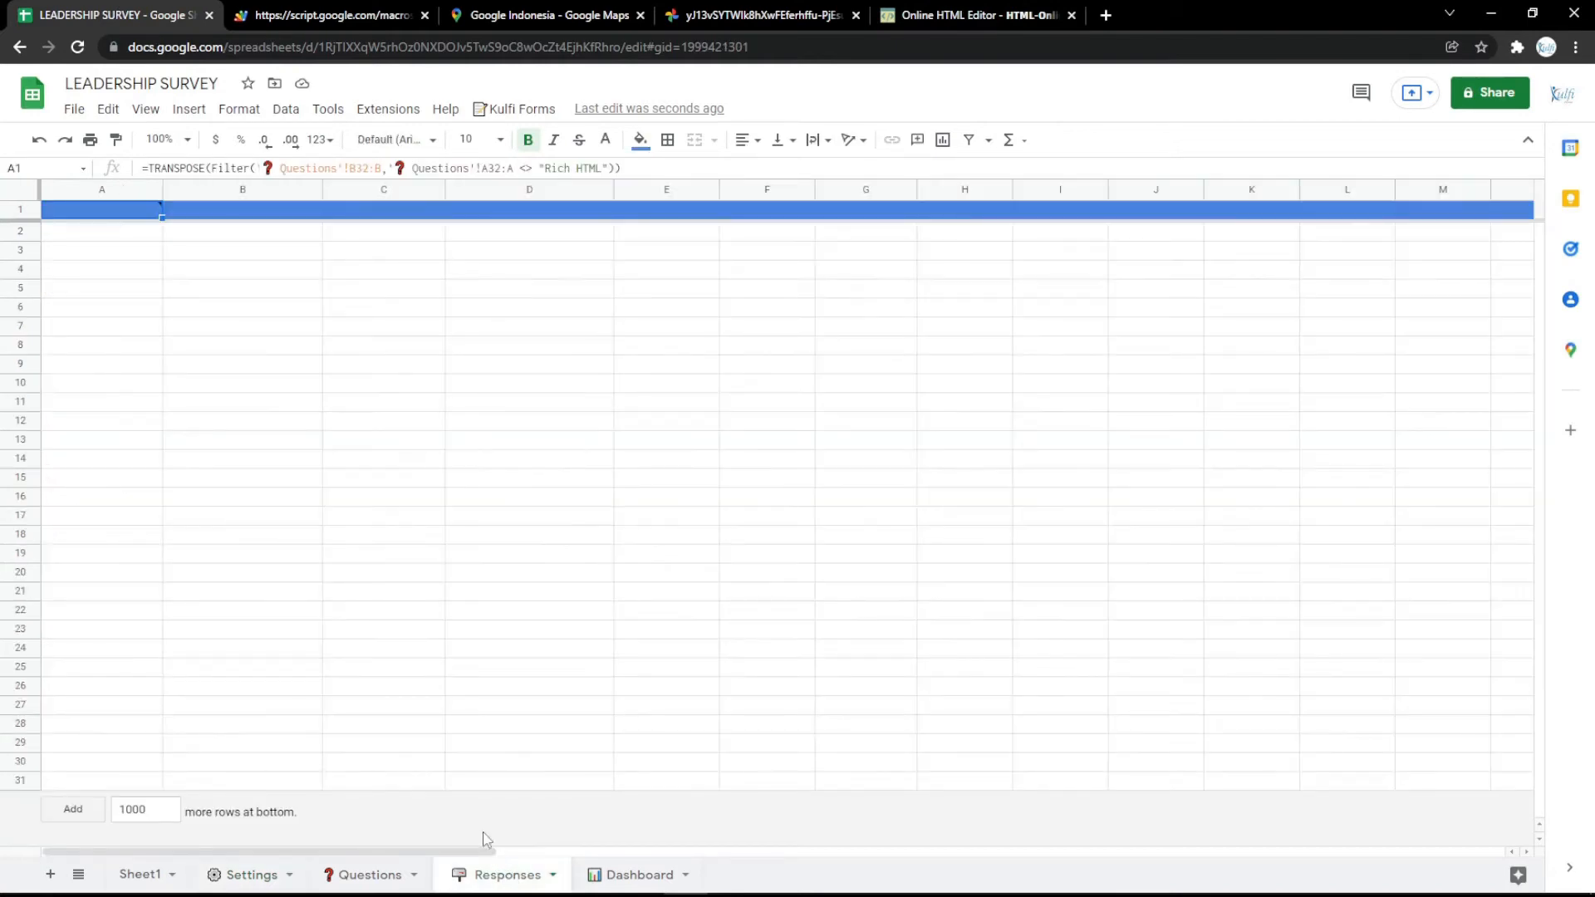
mouse_move(129, 216)
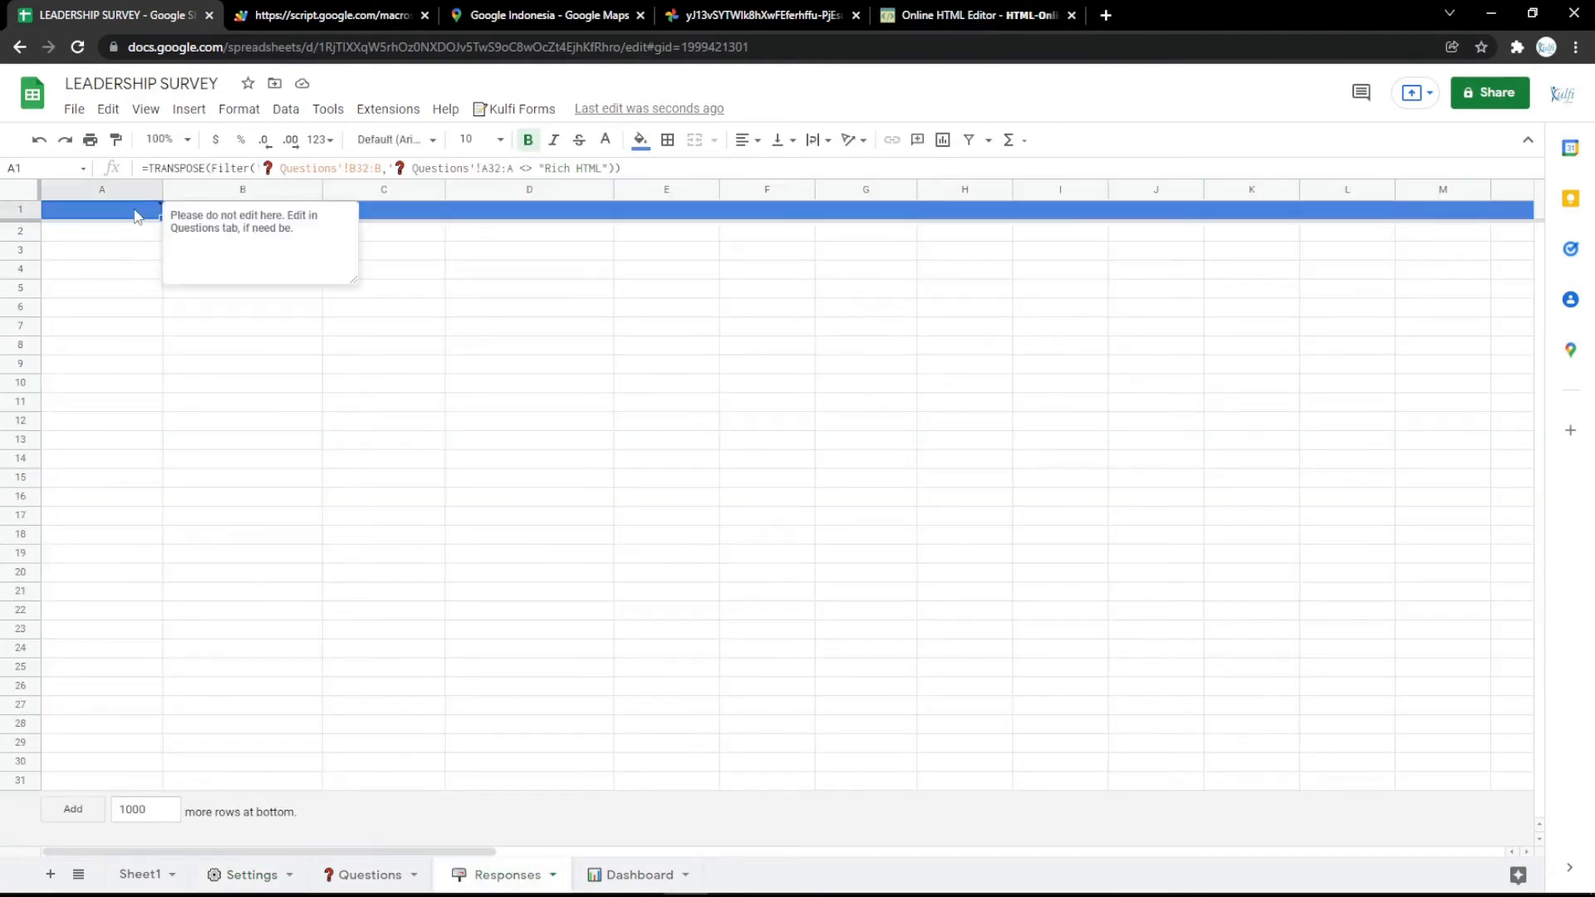
click(1105, 15)
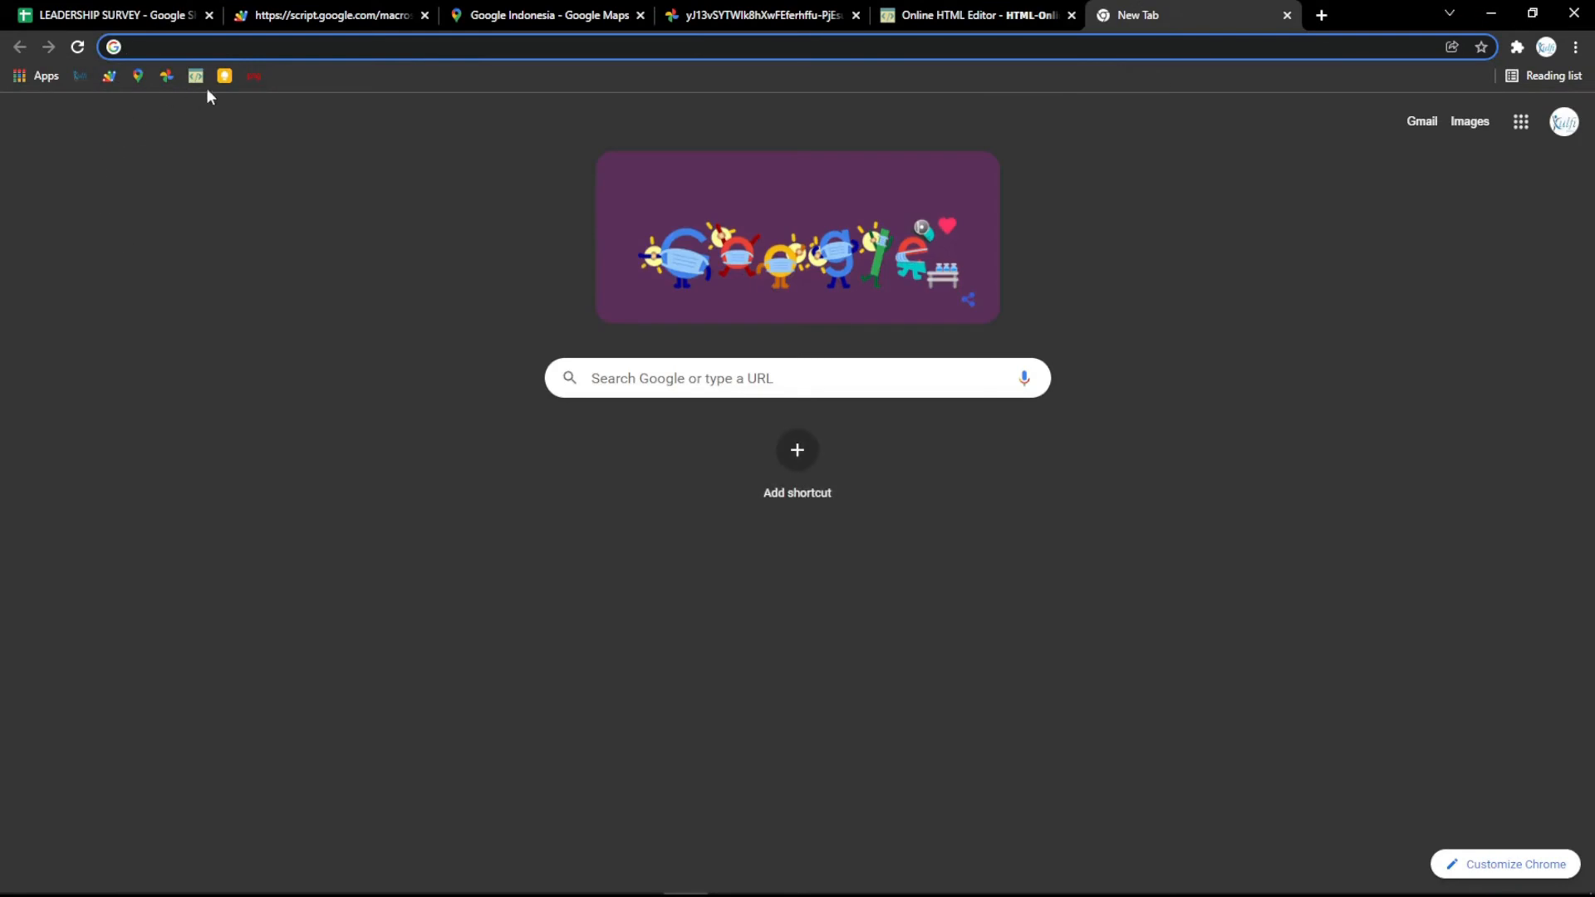
click(224, 76)
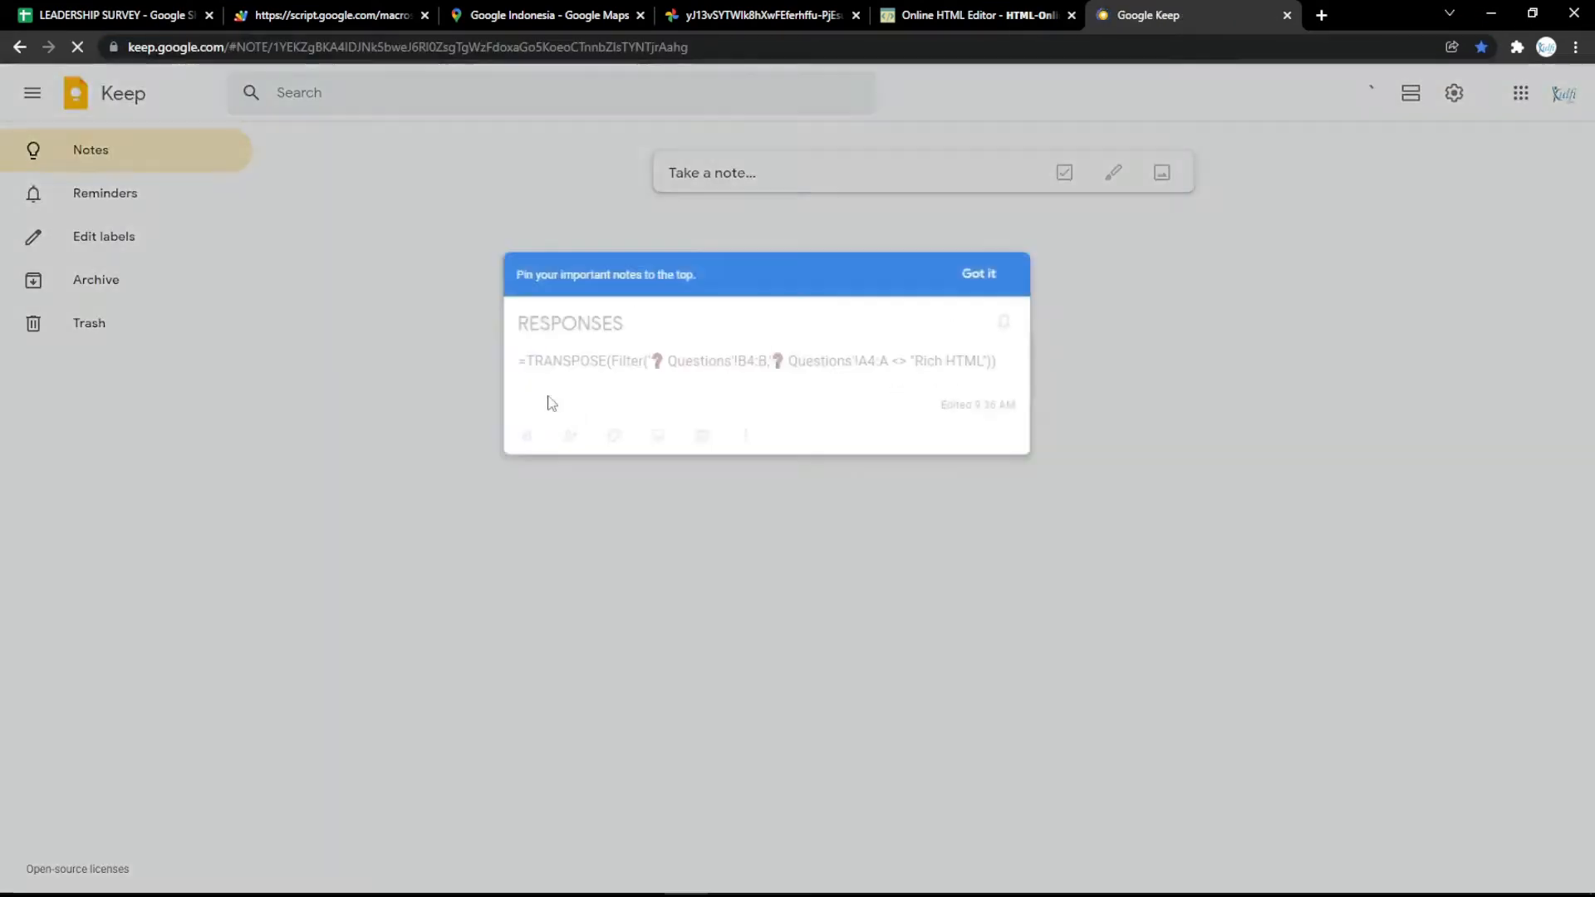
key(ctrl+a)
key(ctrl+v)
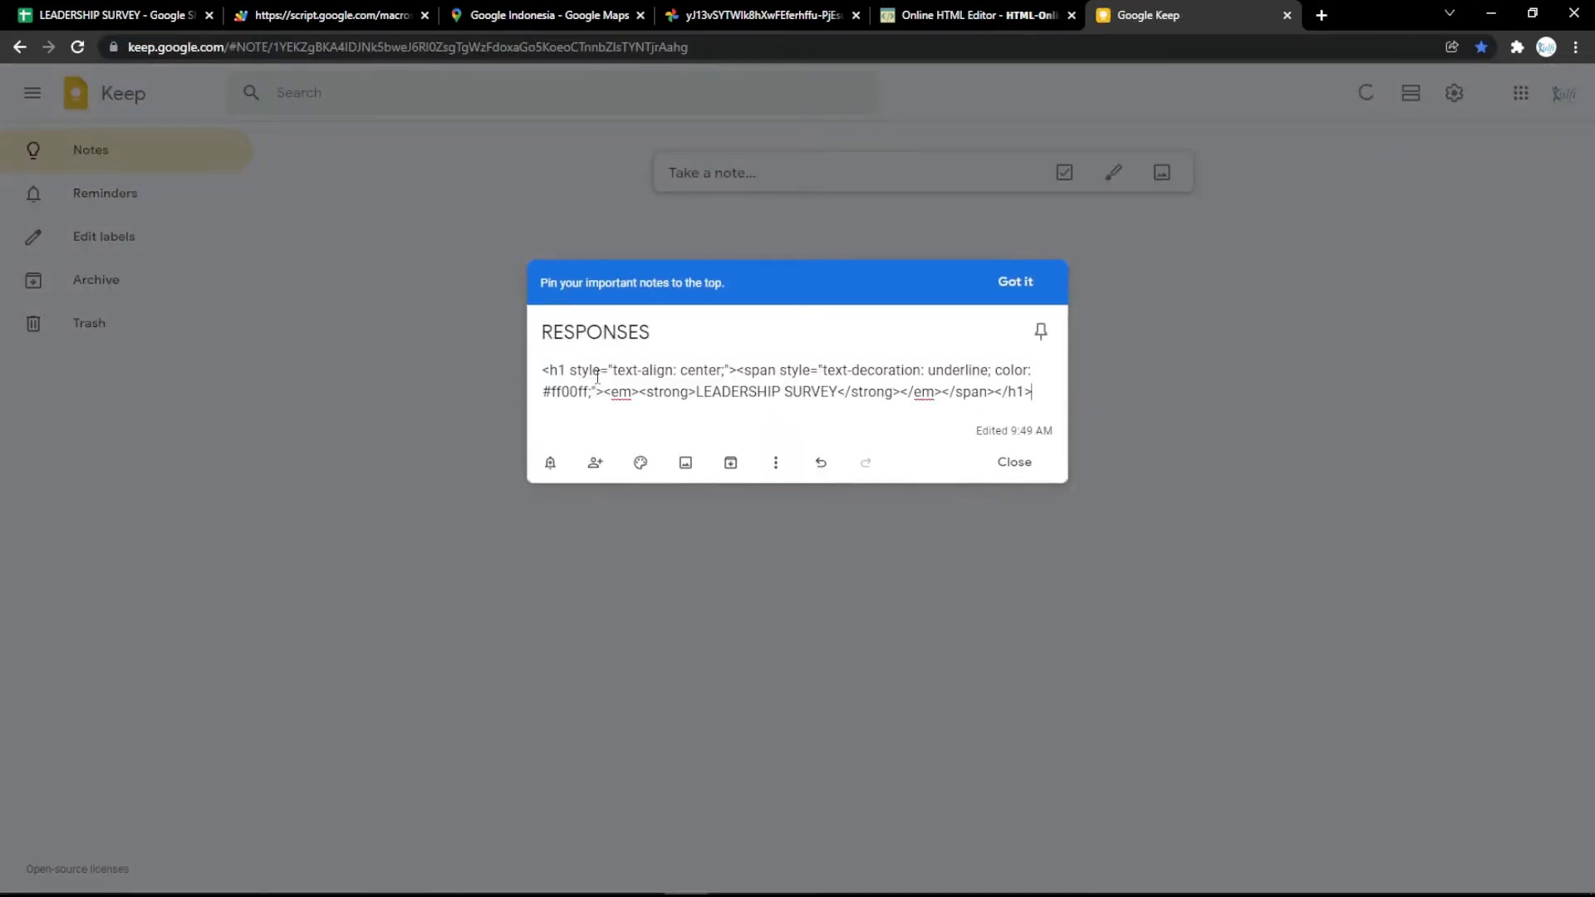
key(ctrl+z)
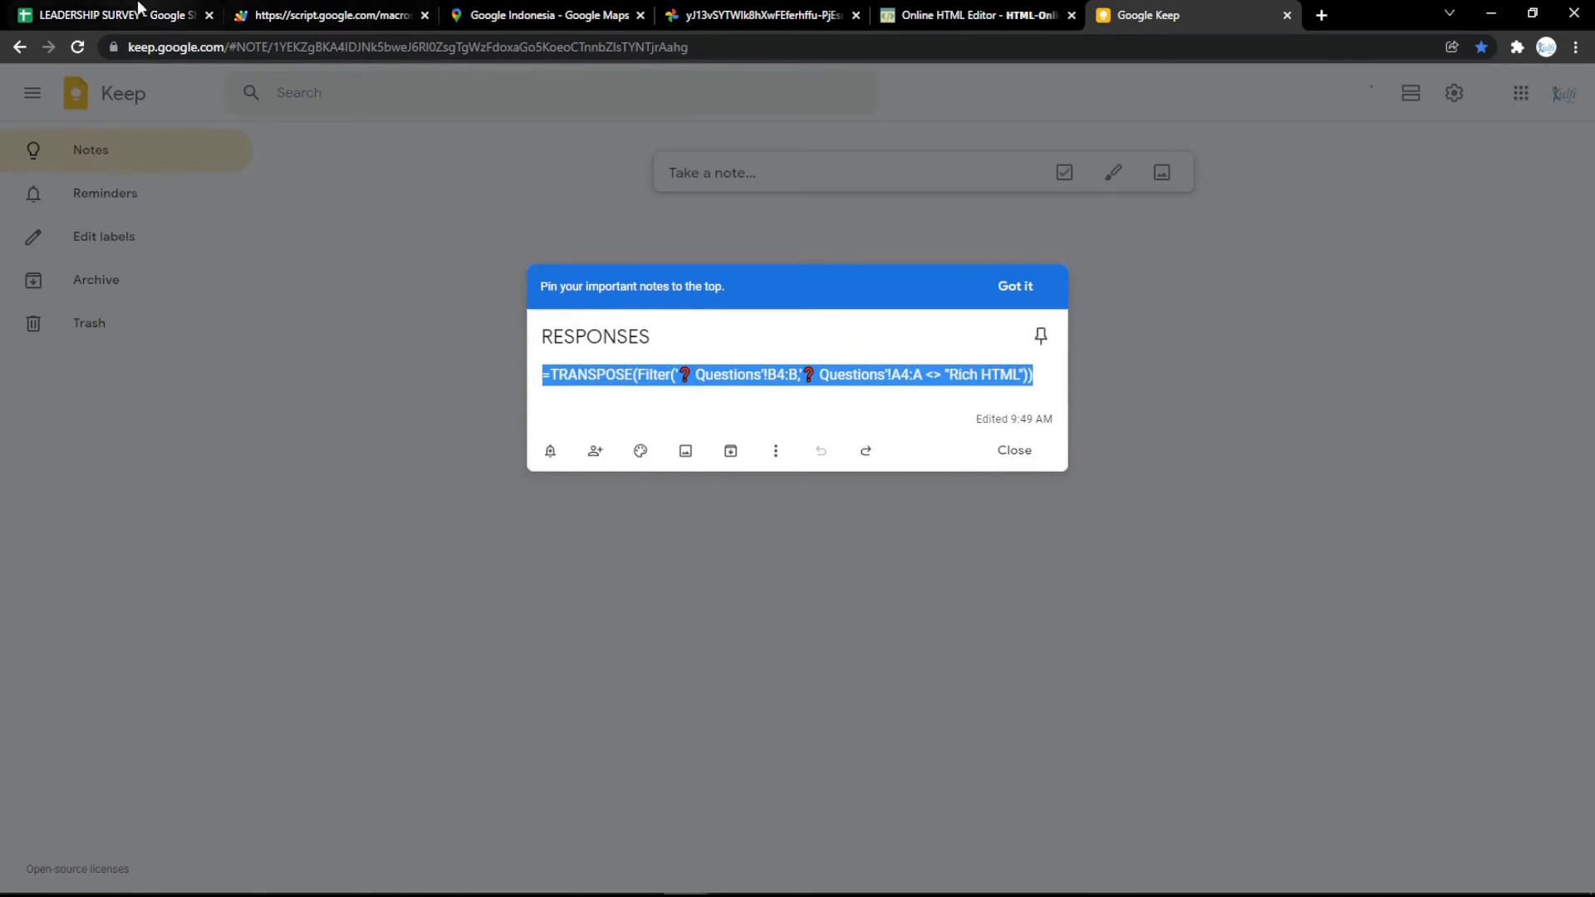
- Replace the formula in cell A1 of the Responses sheet with =TRANSPOSE(Filter('❓ Questions'!B4:B,'❓ Questions'!A4:A <> "Rich HTML"))
click(137, 12)
double_click(123, 215)
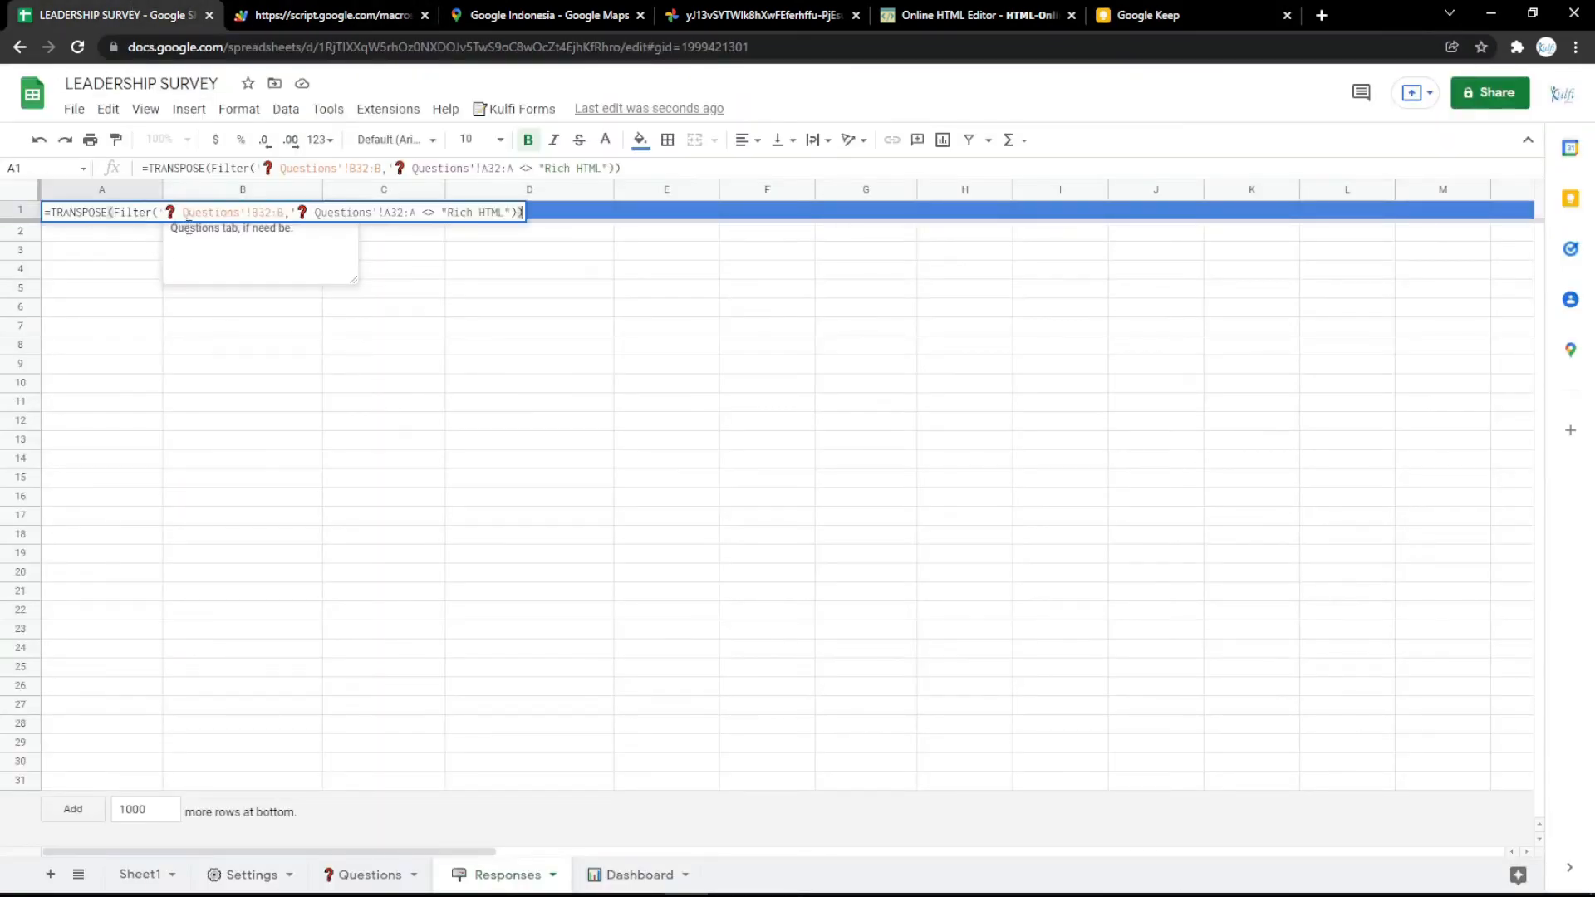
key(ctrl+a)
text(=TRANSPOSE(Filter('❓ Questions'!B2:B,'❓ Questions'!A2:A <> "Rich HTML")))
click(119, 273)
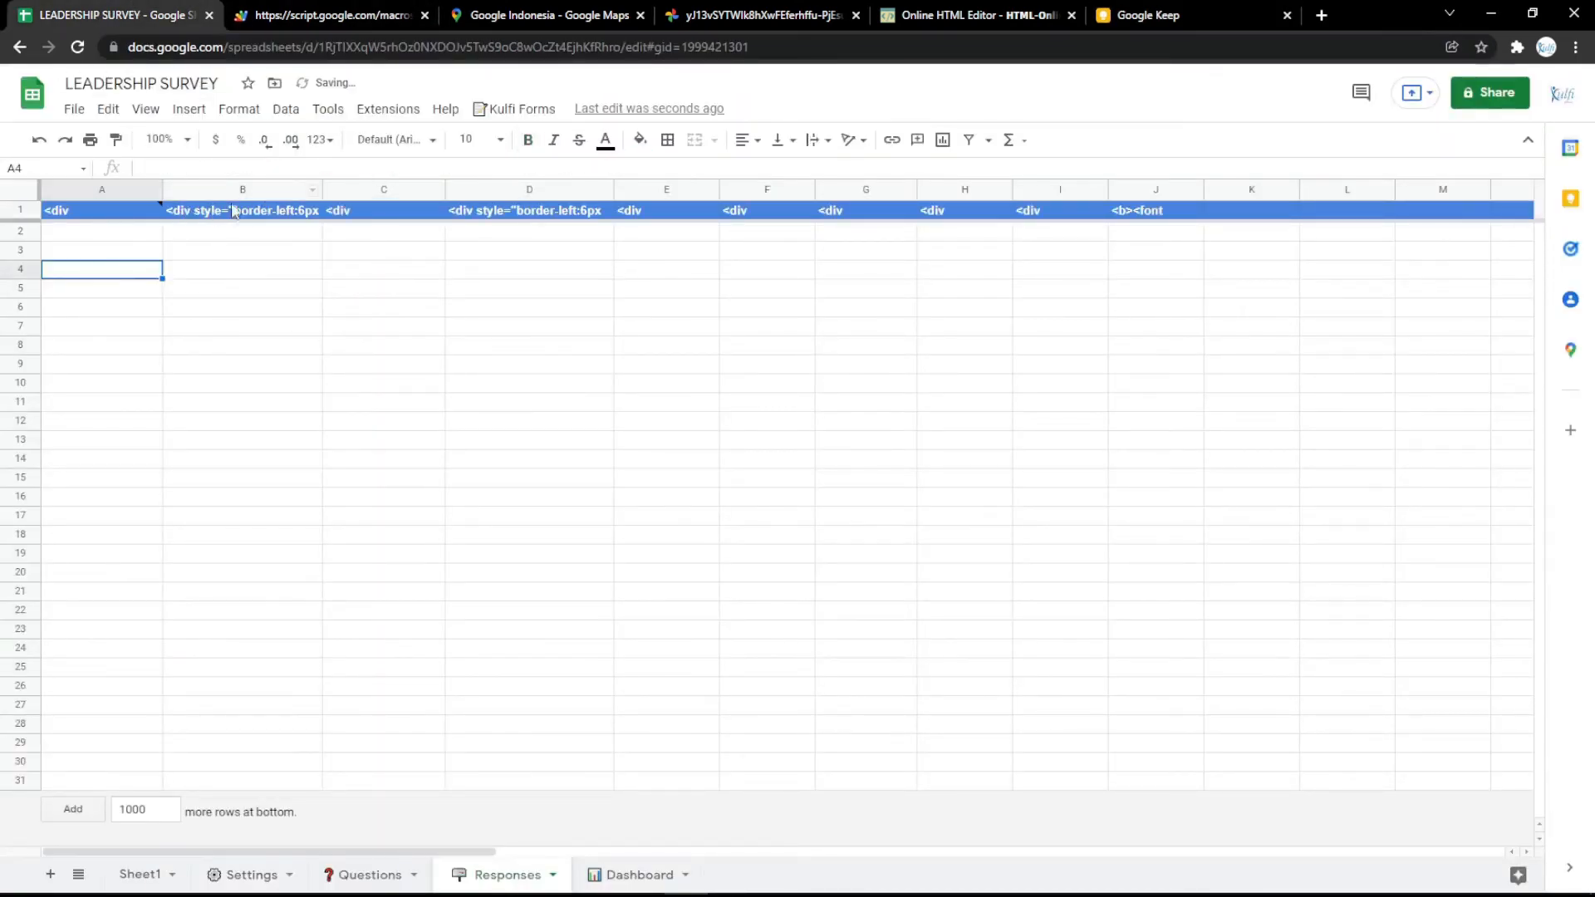
- Check the Department question's row on the Questions sheet and change the Responses header formula's ranges to B3:B and A3:A
click(369, 874)
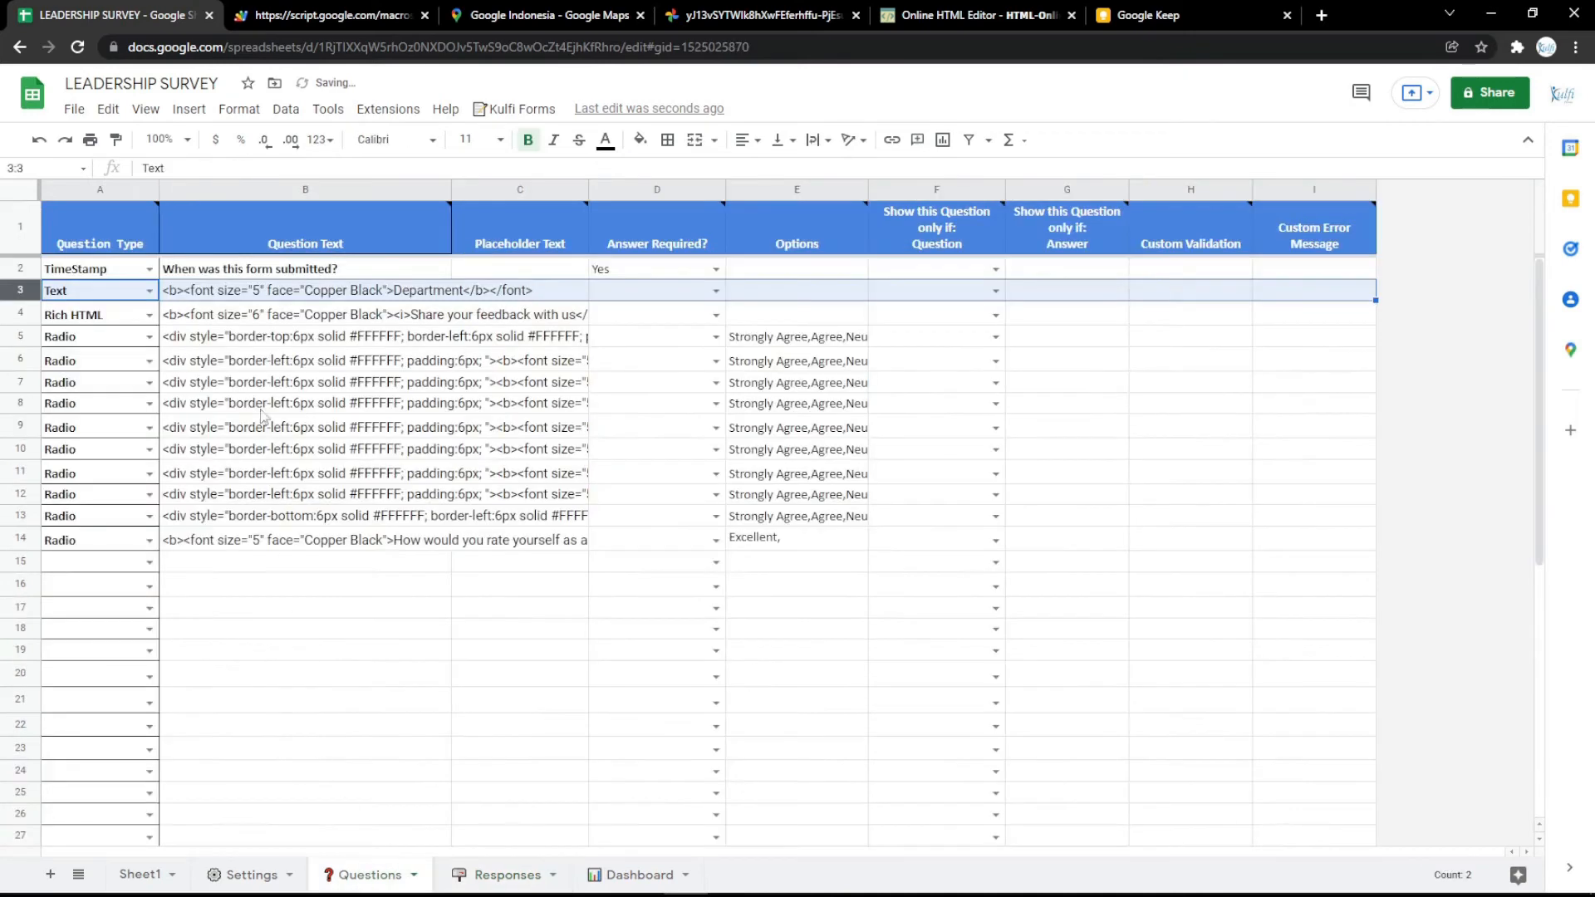
click(286, 299)
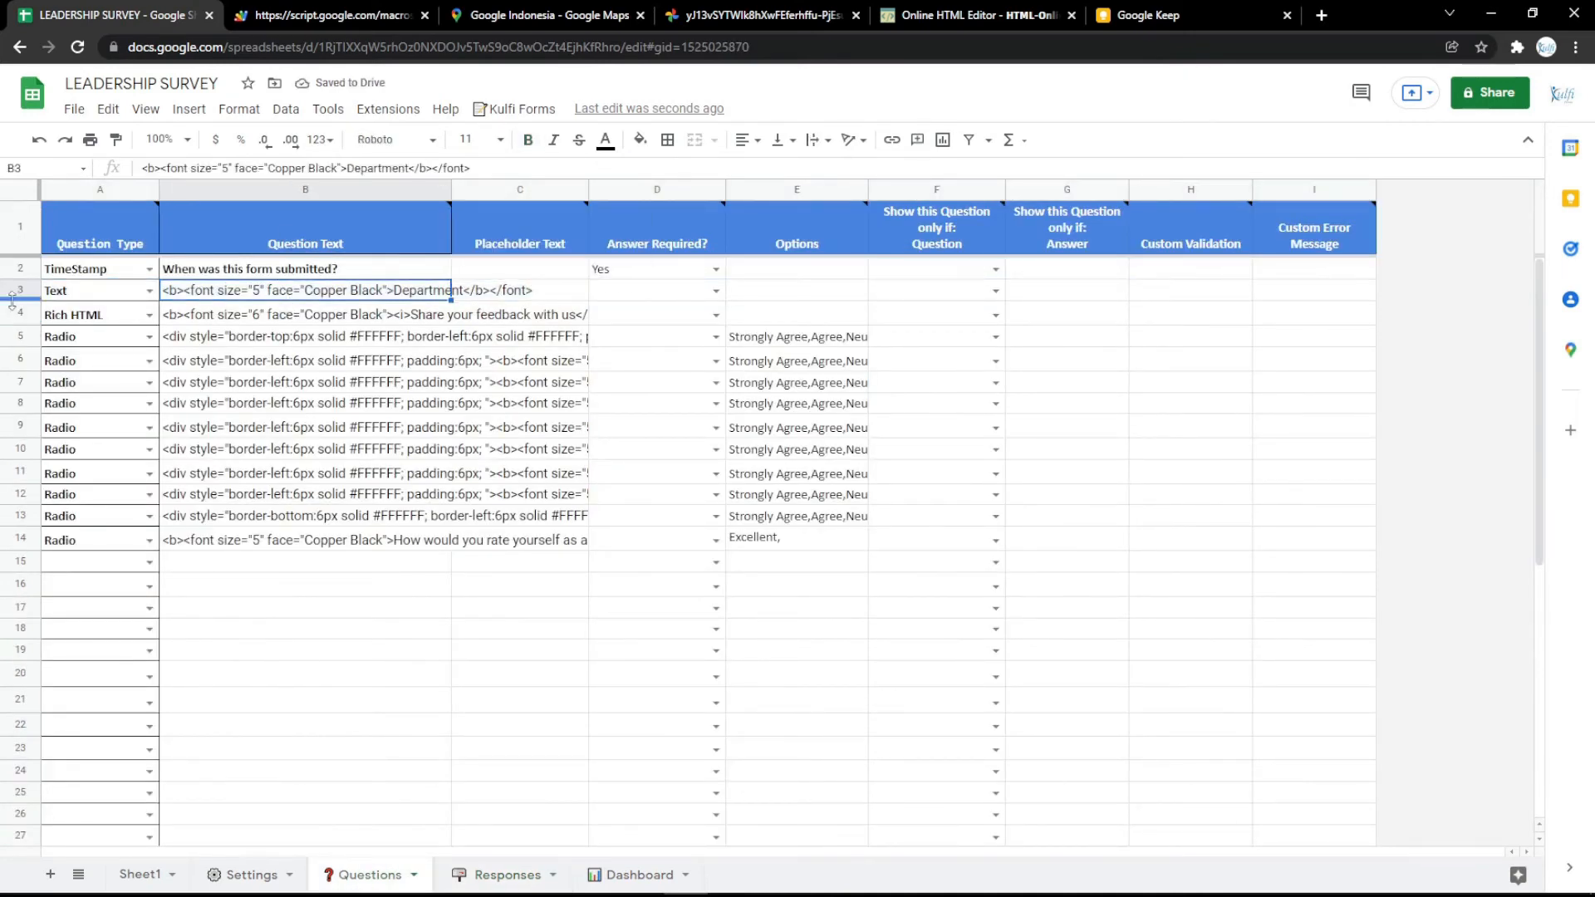
click(502, 874)
double_click(104, 209)
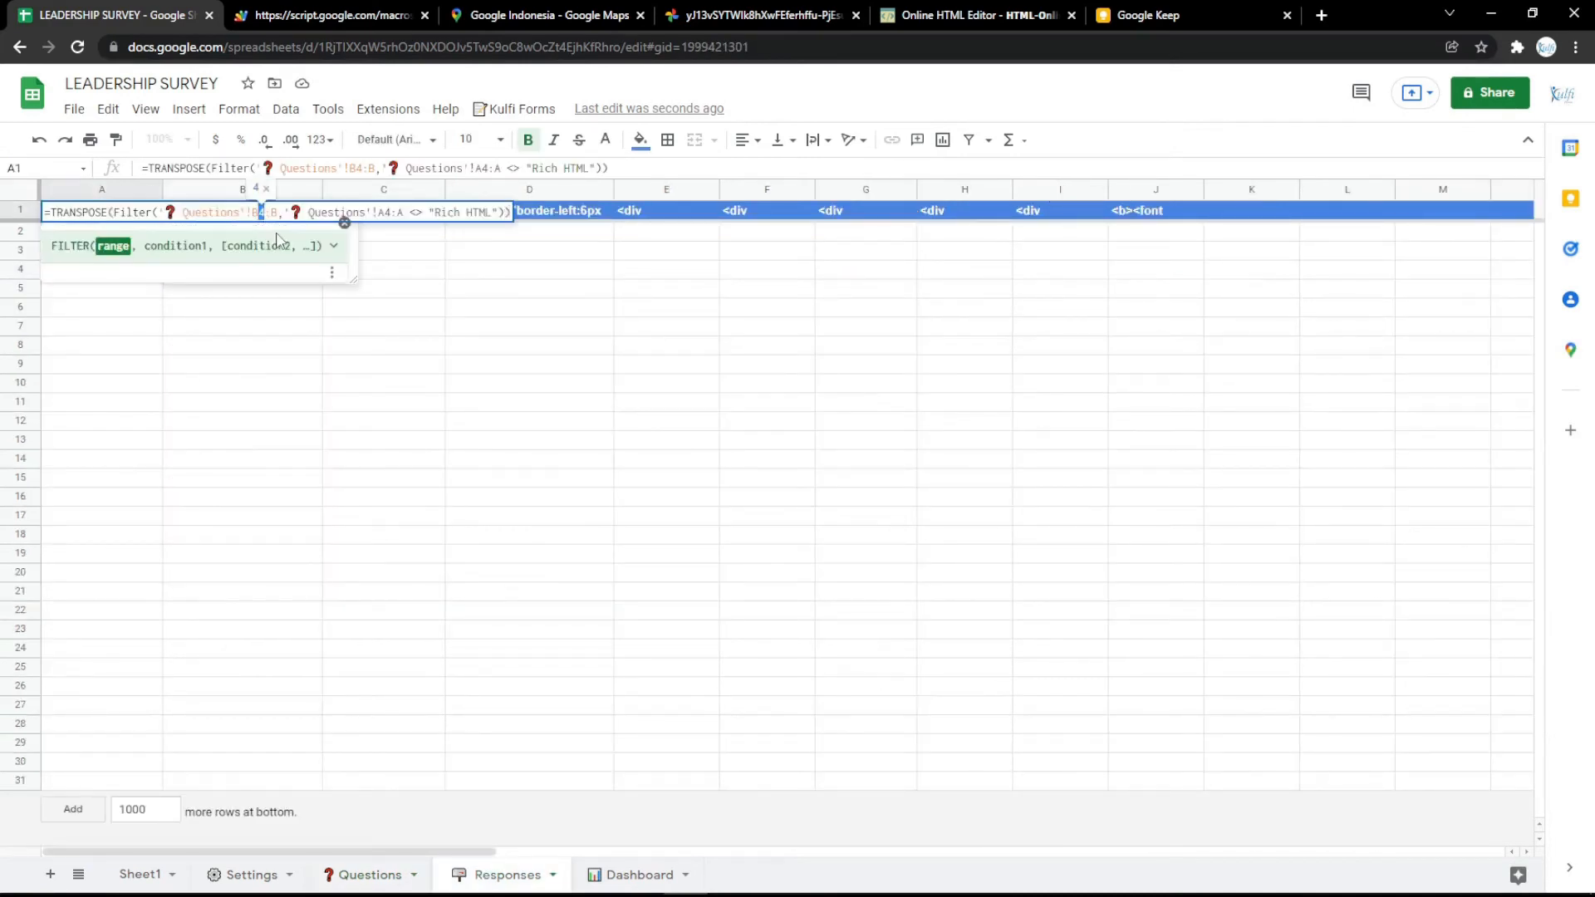
text(3)
drag(391, 213, 384, 213)
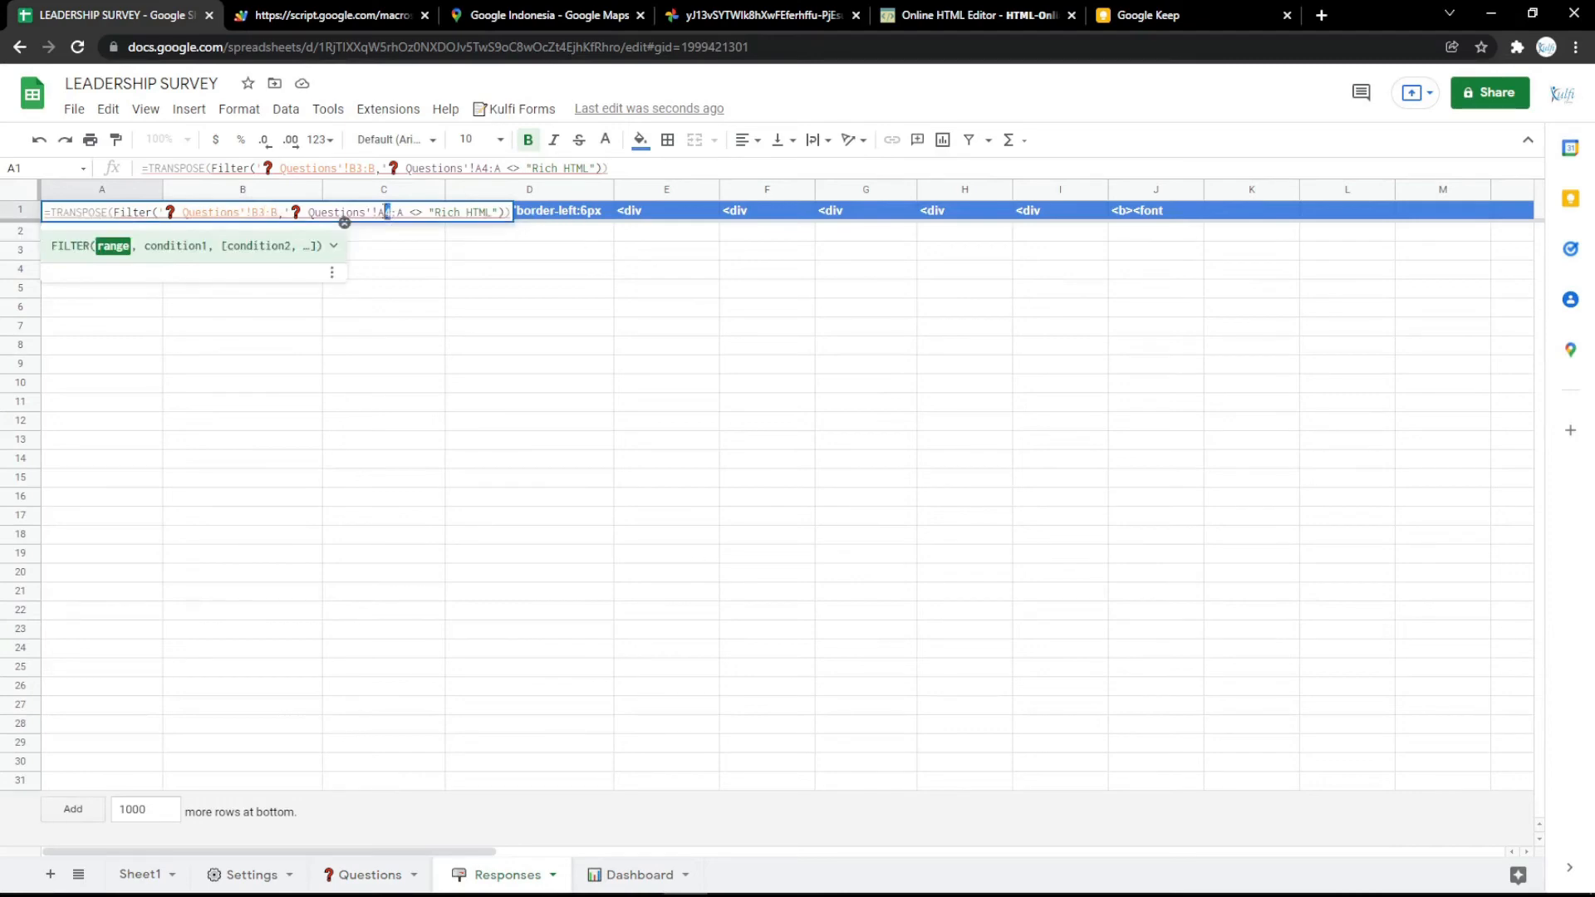
text(3)
click(389, 275)
- Fill in the web form with Department "Office", an answer for every statement and leader rating Excellent, and submit it
click(334, 15)
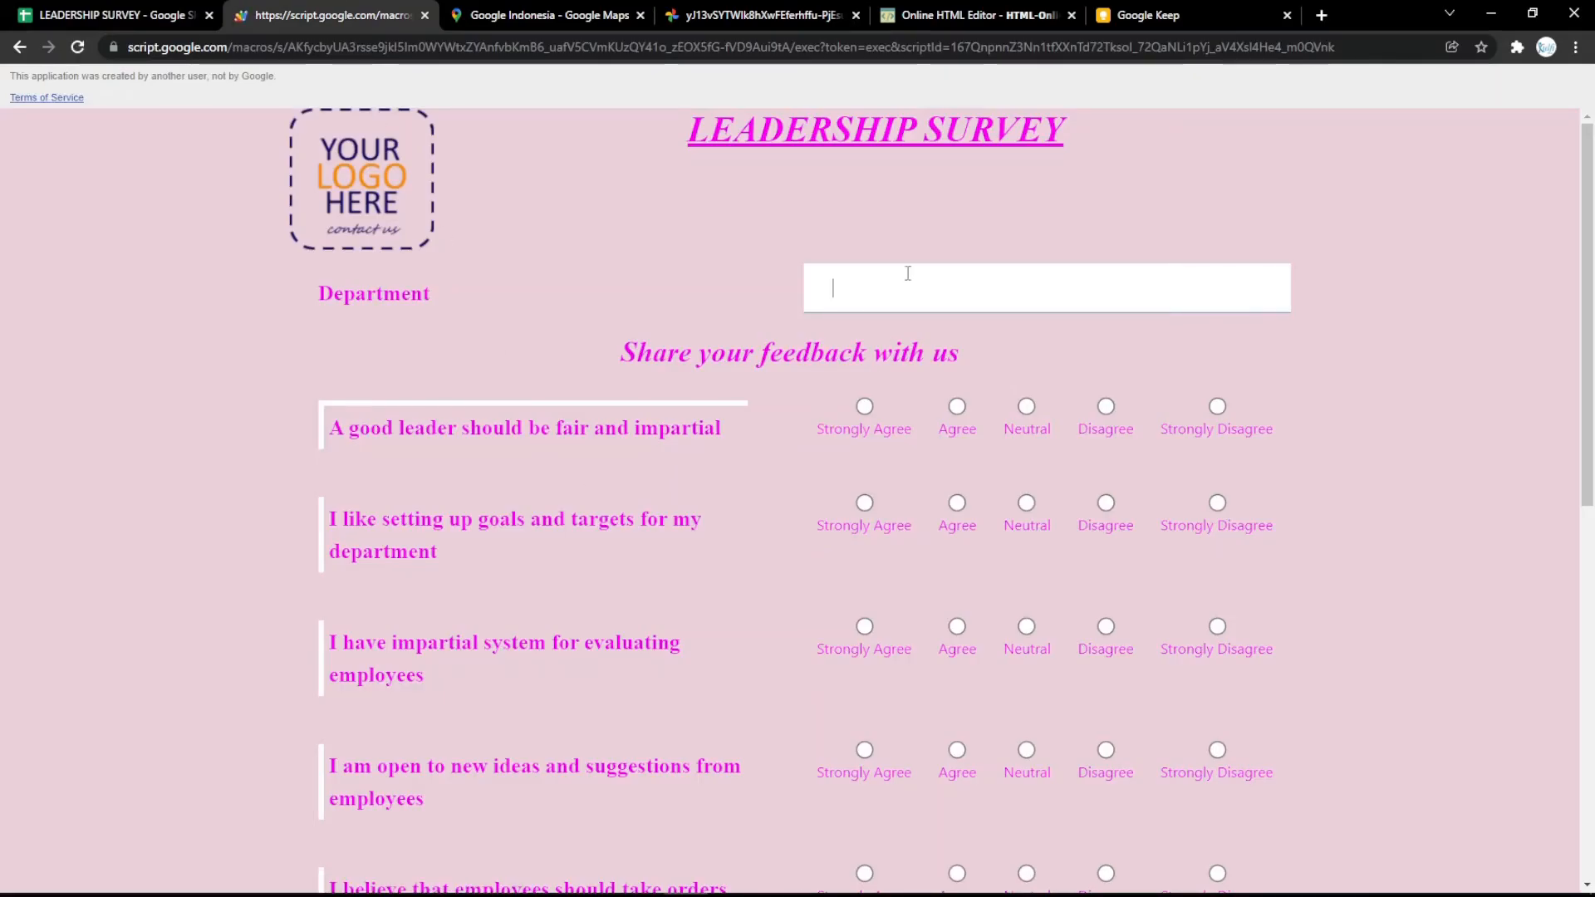
text(o)
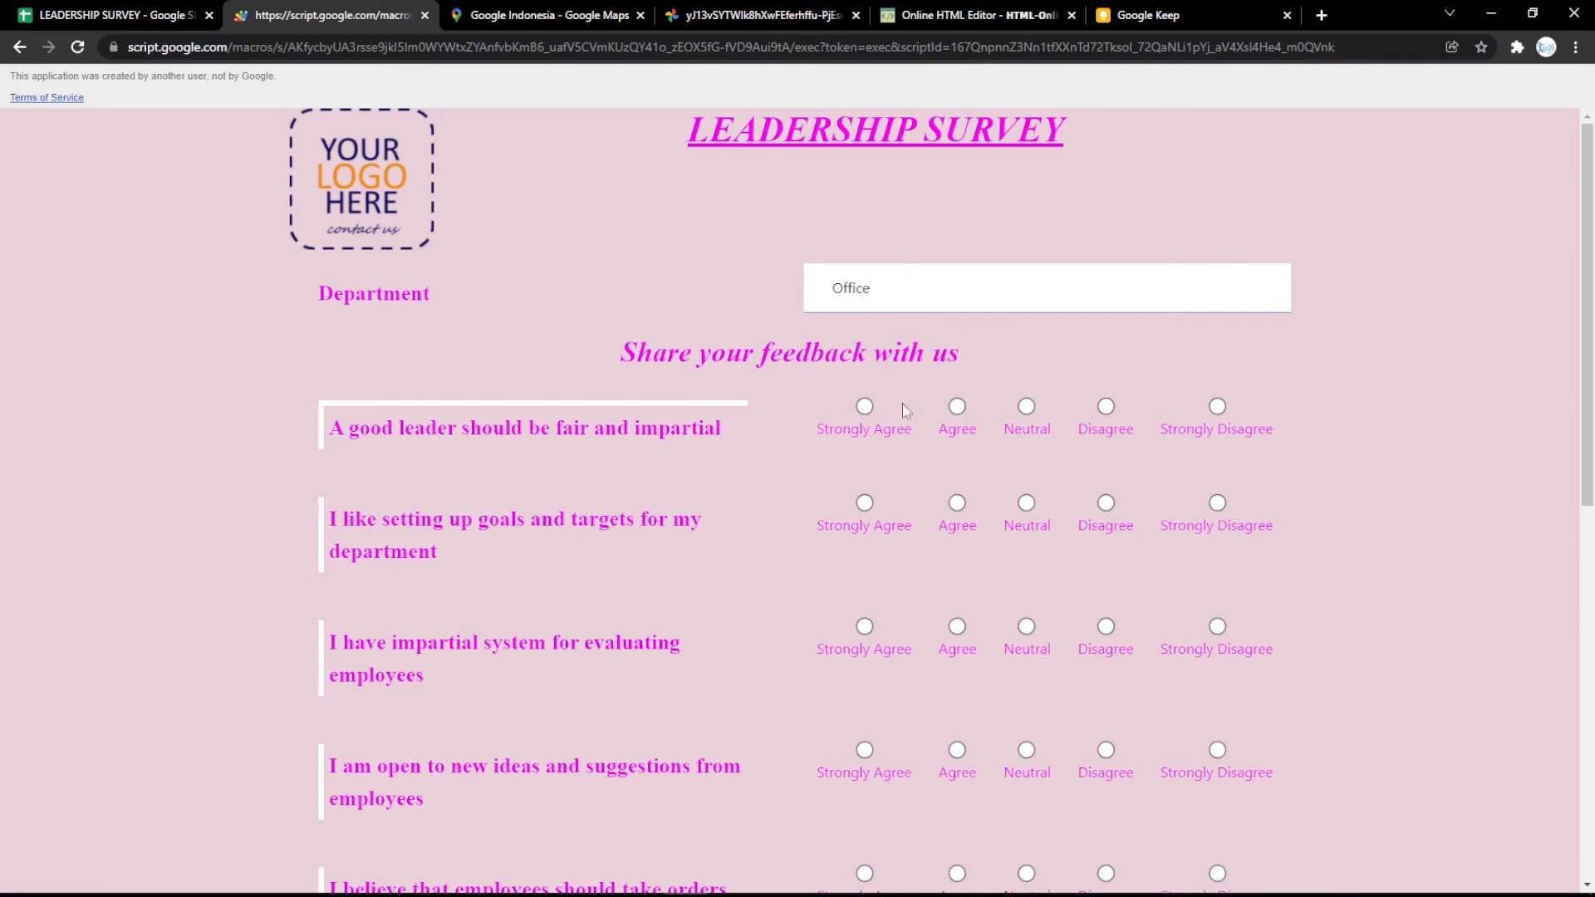
scroll(964, 548, down, 8)
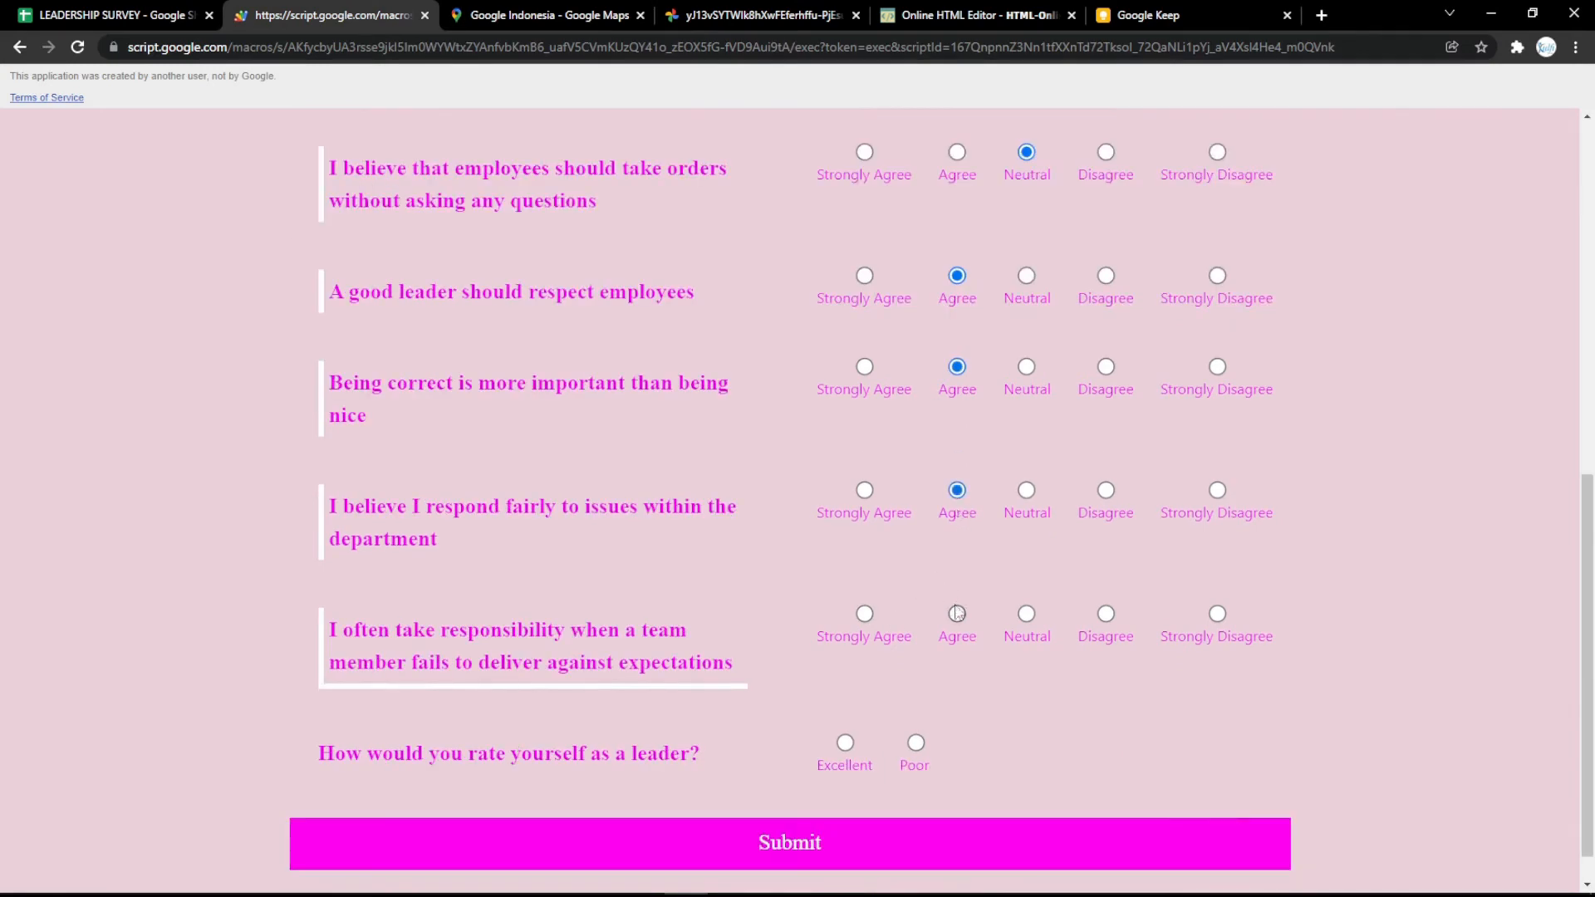
click(847, 741)
scroll(849, 739, down, 1)
click(855, 787)
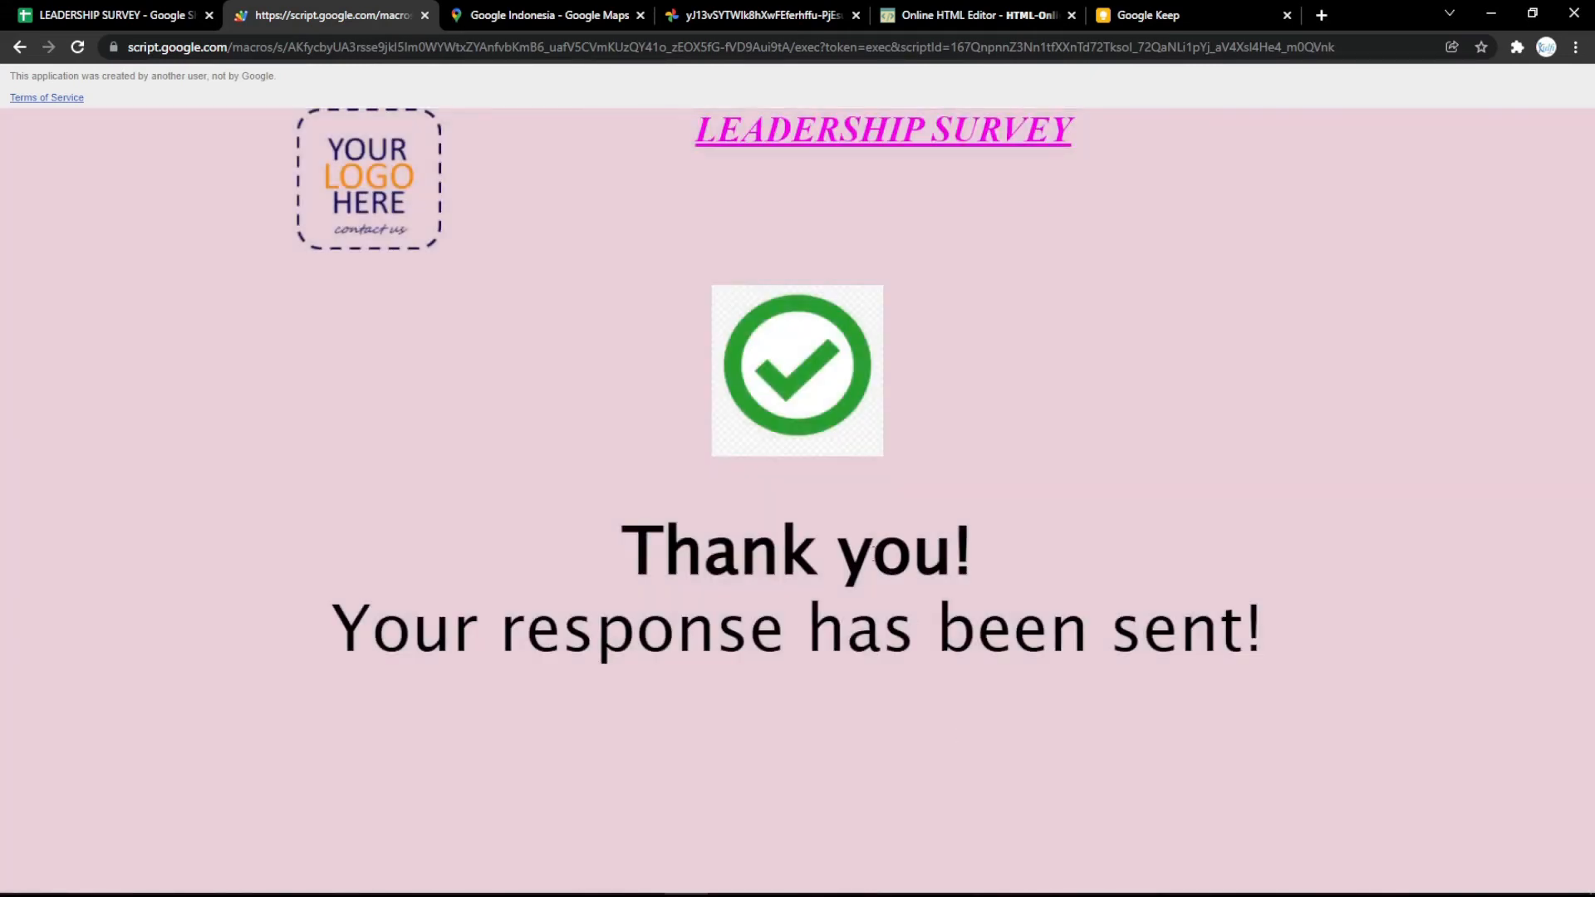
- Check the submitted answers on the Responses sheet and look at the web form's success screen again
click(154, 20)
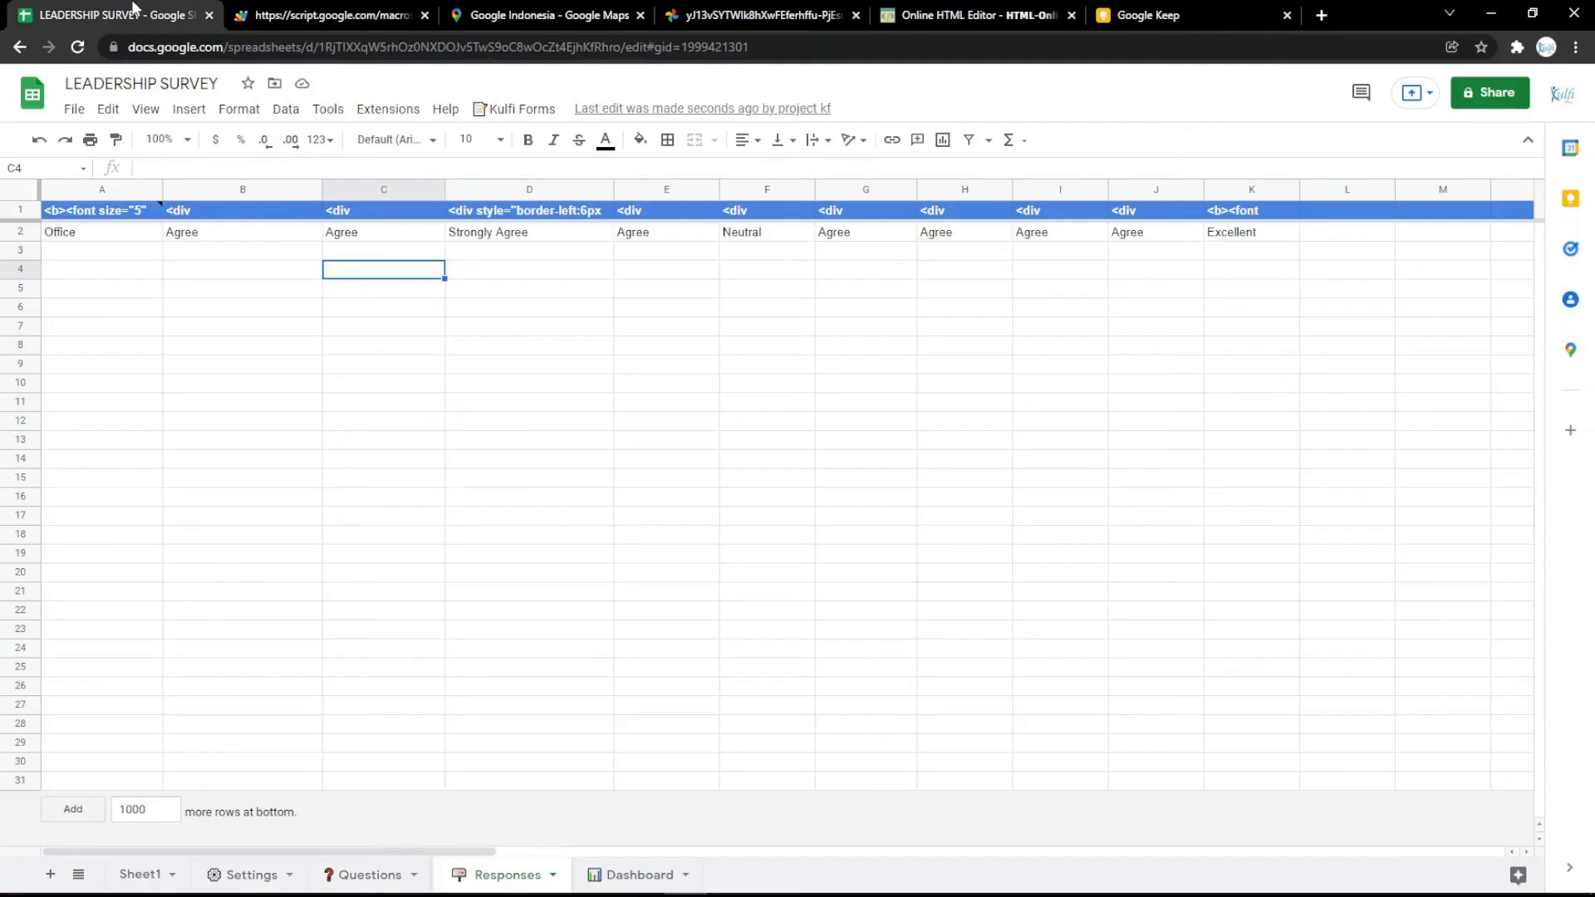
click(326, 15)
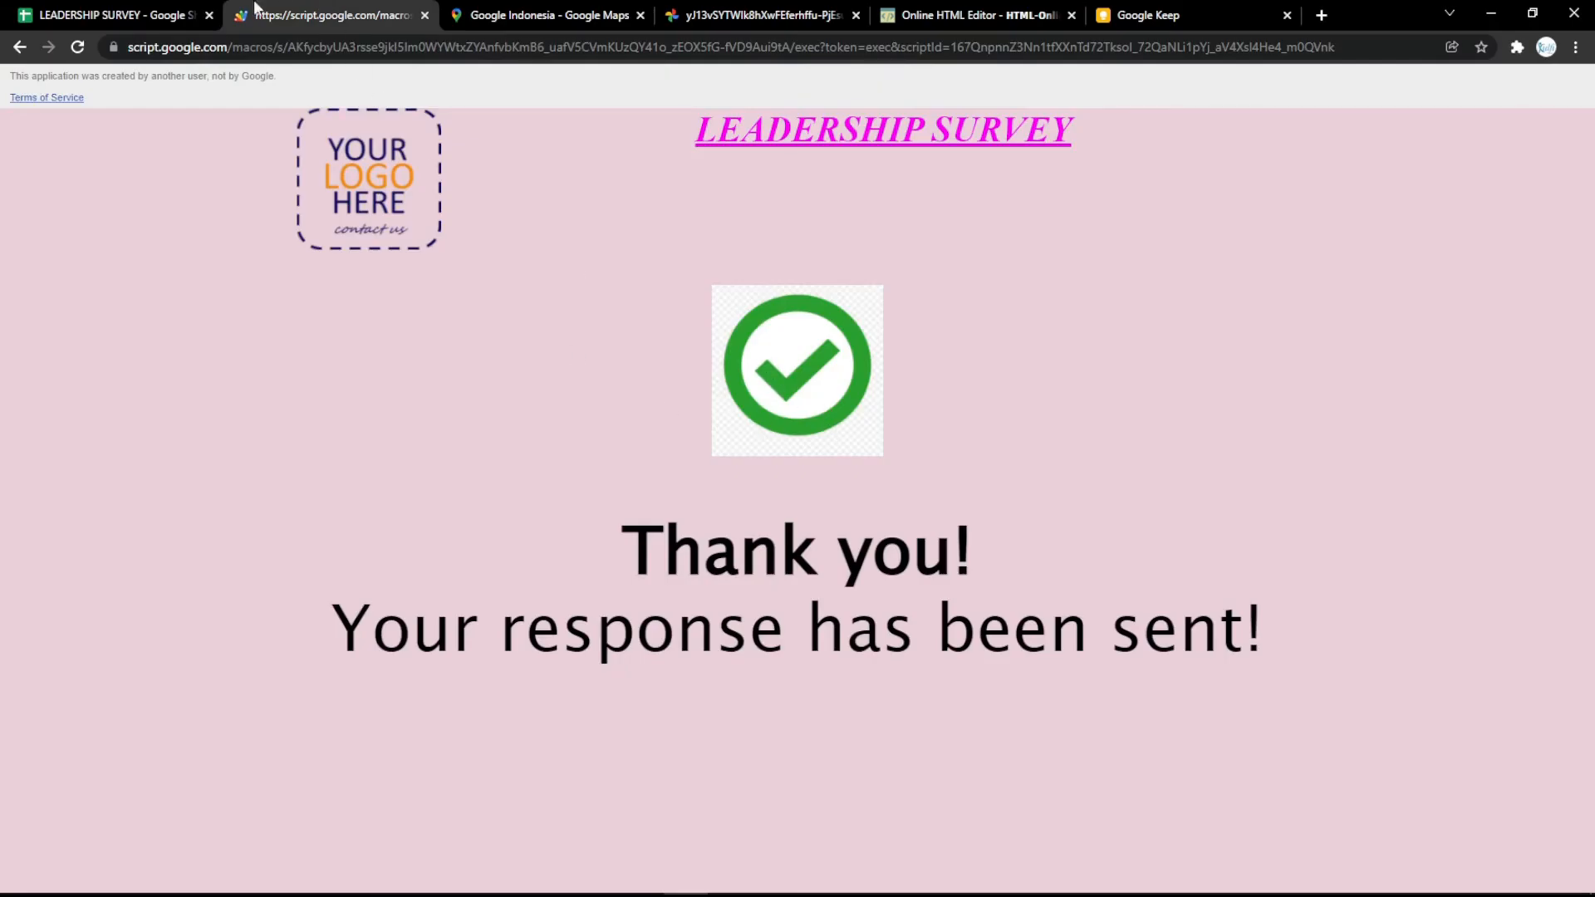
click(166, 14)
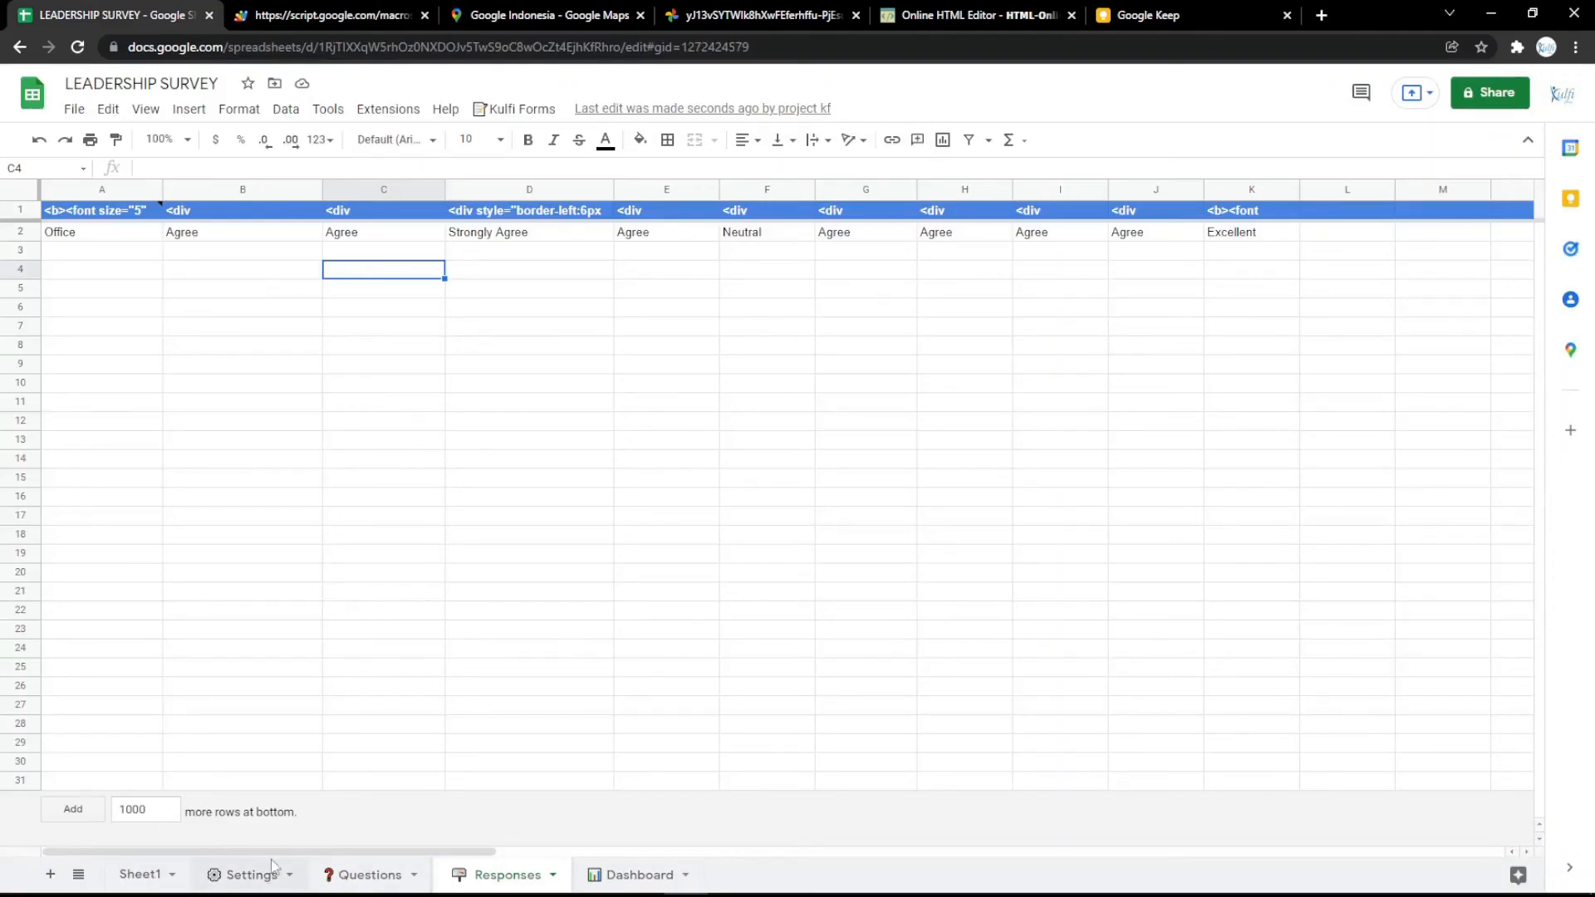
- Look at the Success screen Text setting, open pngimg.com/uploads/thank_you/thank_you_PNG66.png in a new browser tab, and copy its address
click(272, 872)
click(455, 337)
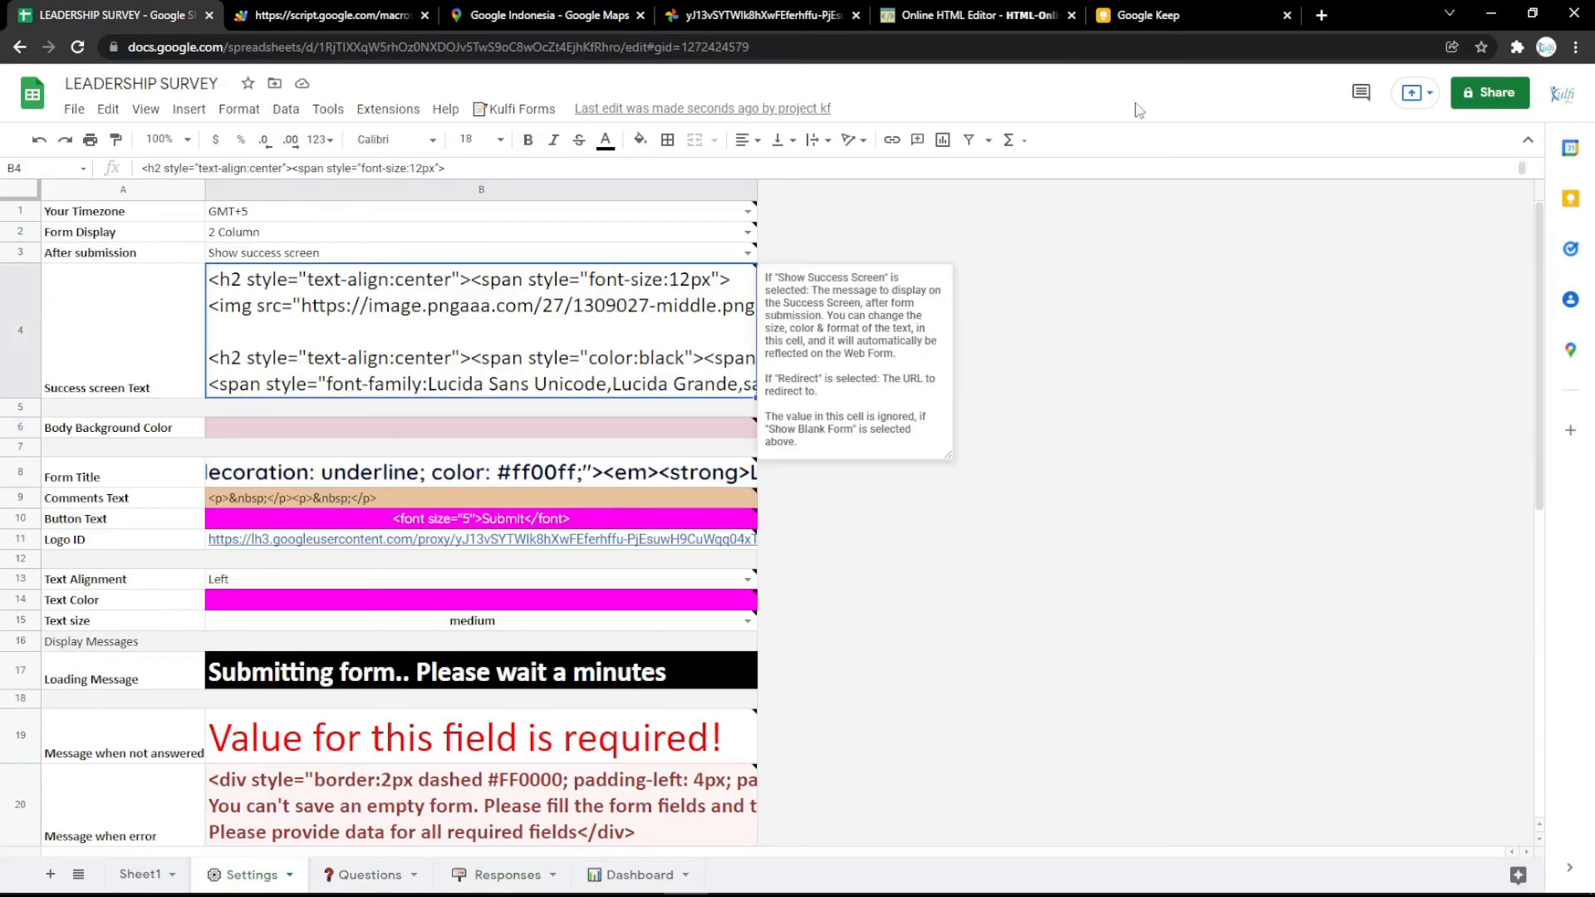
click(1322, 15)
text(https://pngimg.com/uploads/thank_you/thank_you_PNG66.png)
key(Return)
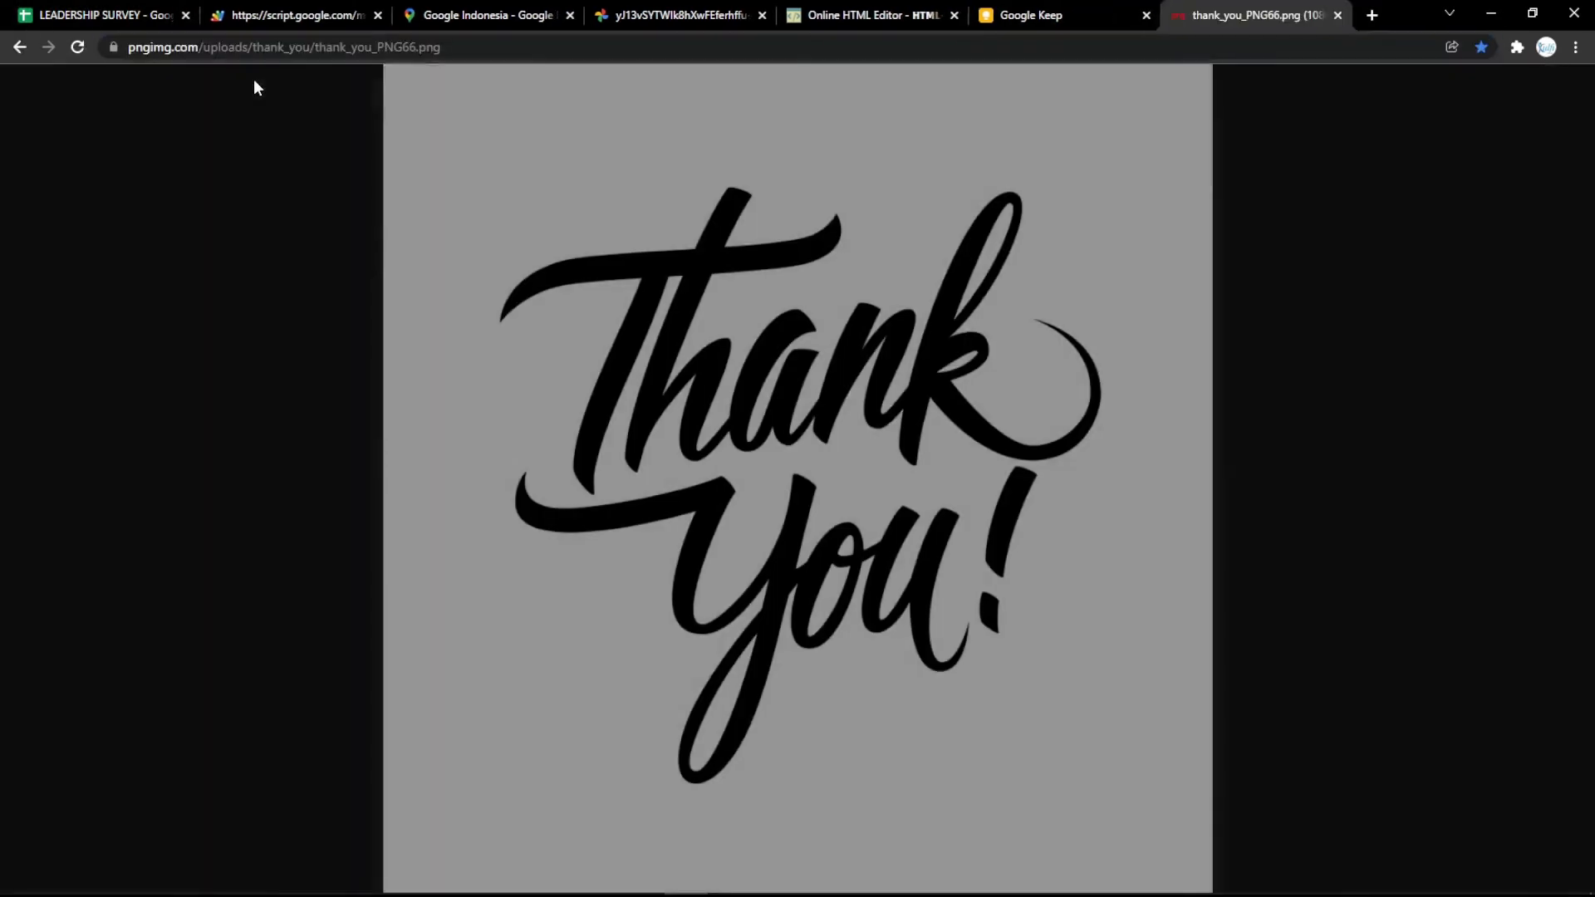
click(514, 67)
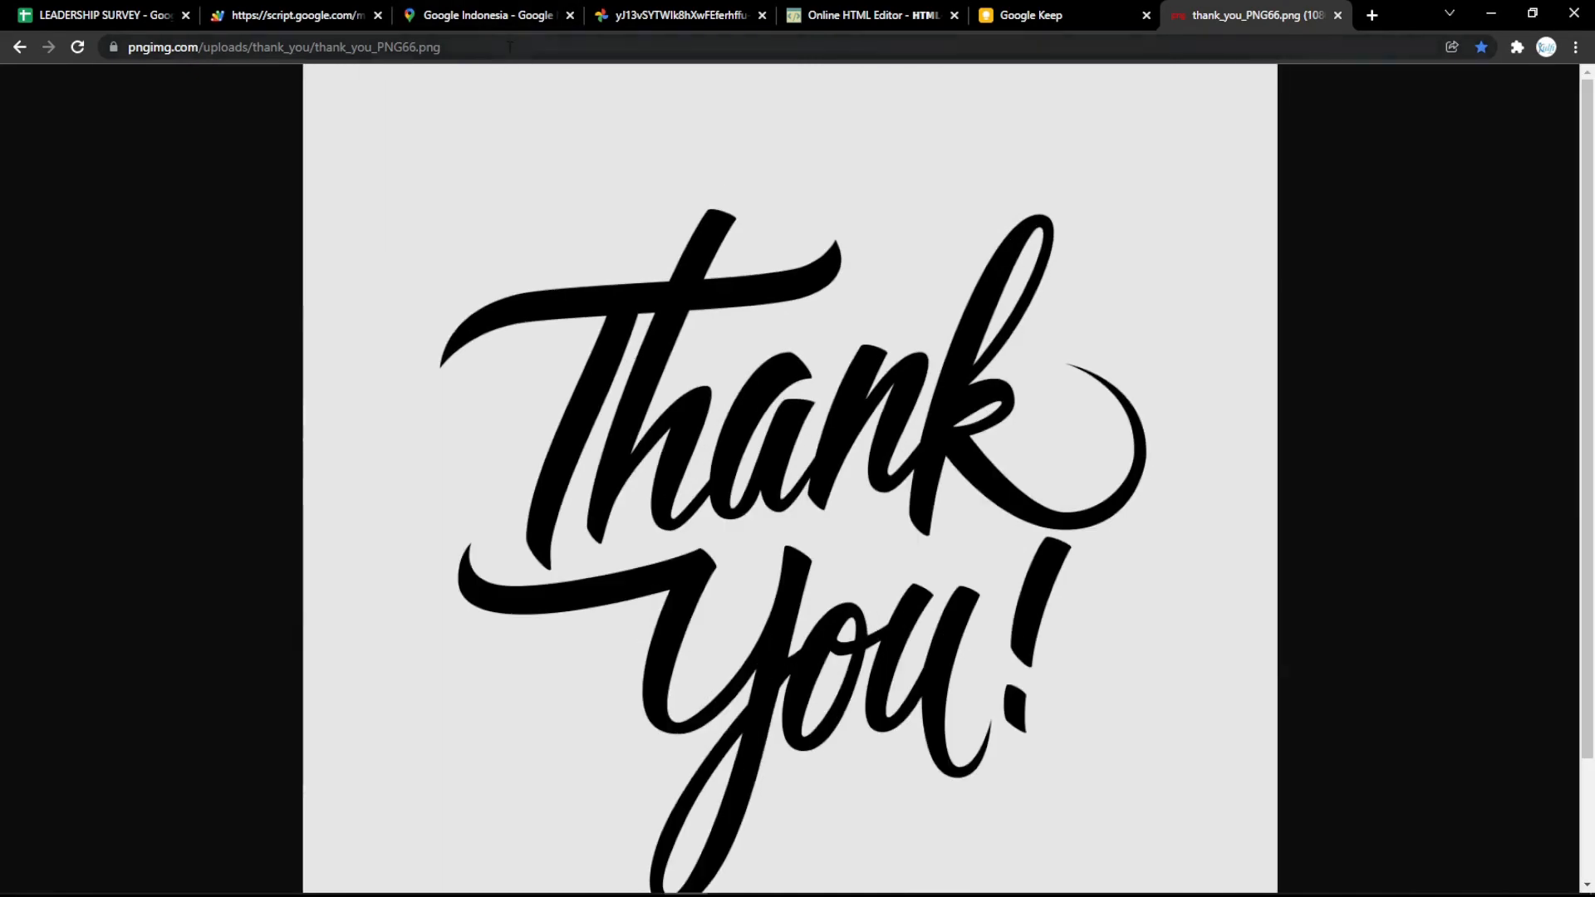
click(509, 46)
click(637, 236)
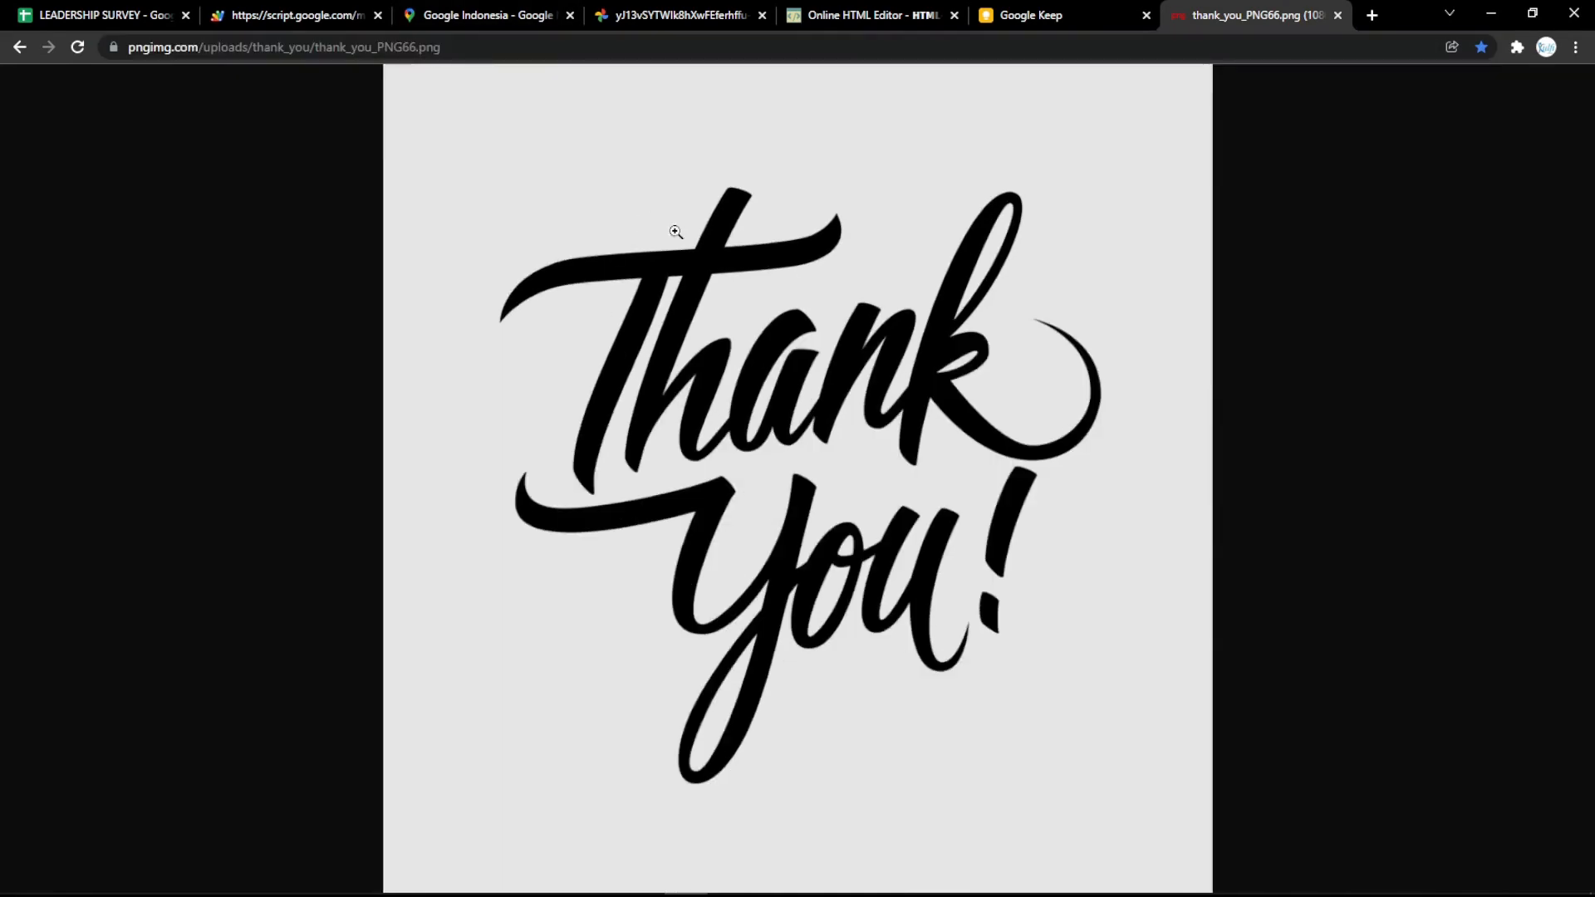
click(573, 47)
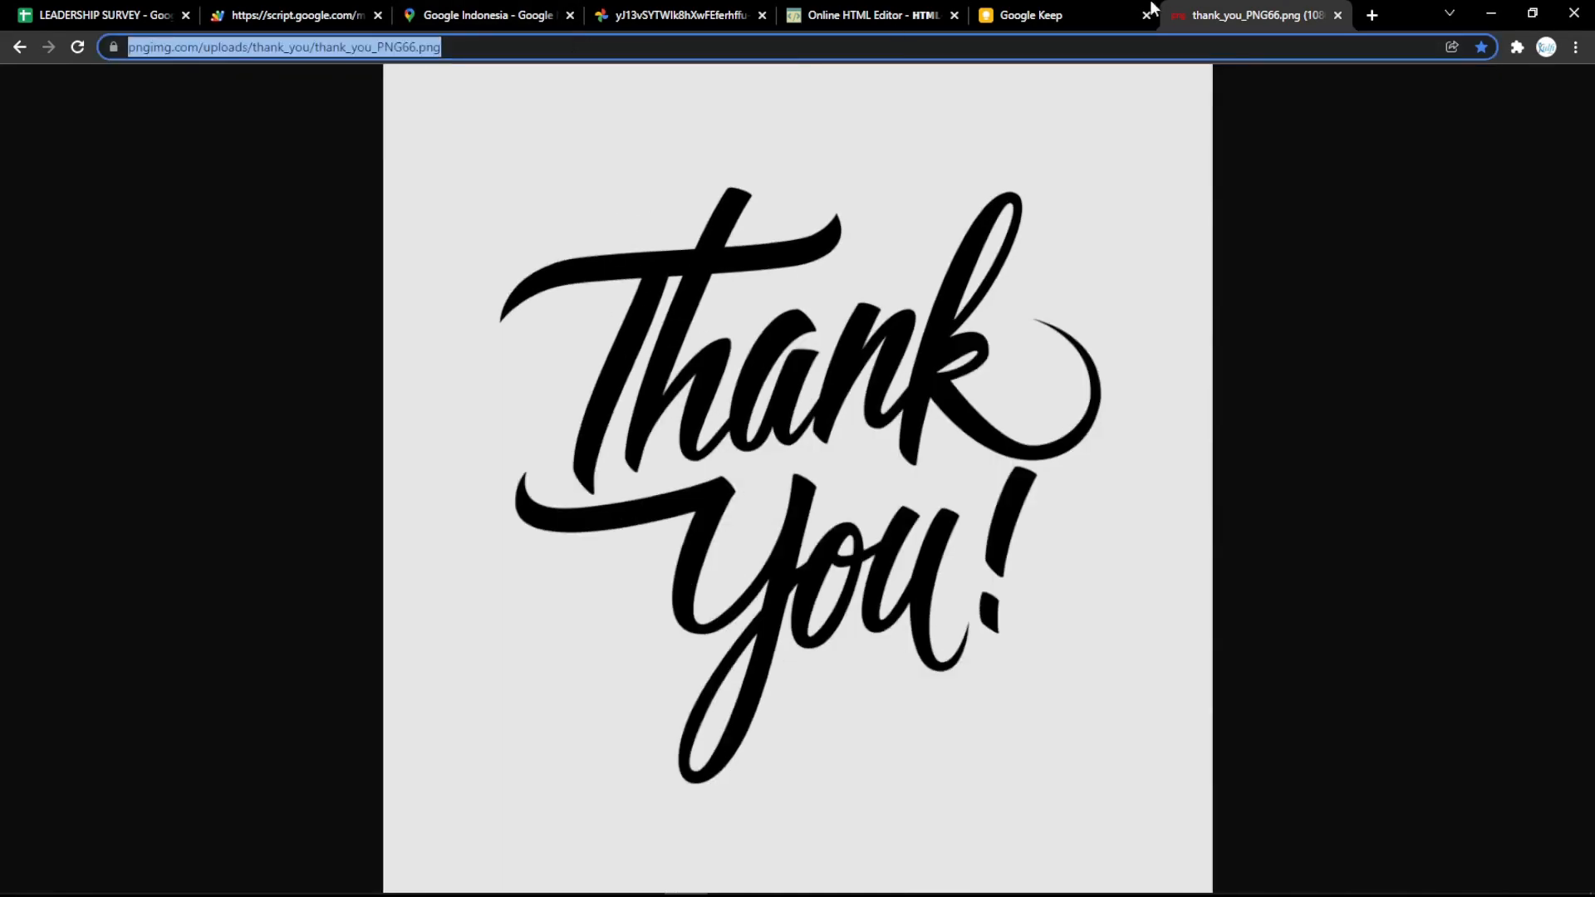
- Replace the title in the online HTML editor with the thank-you image from the copied address
click(905, 15)
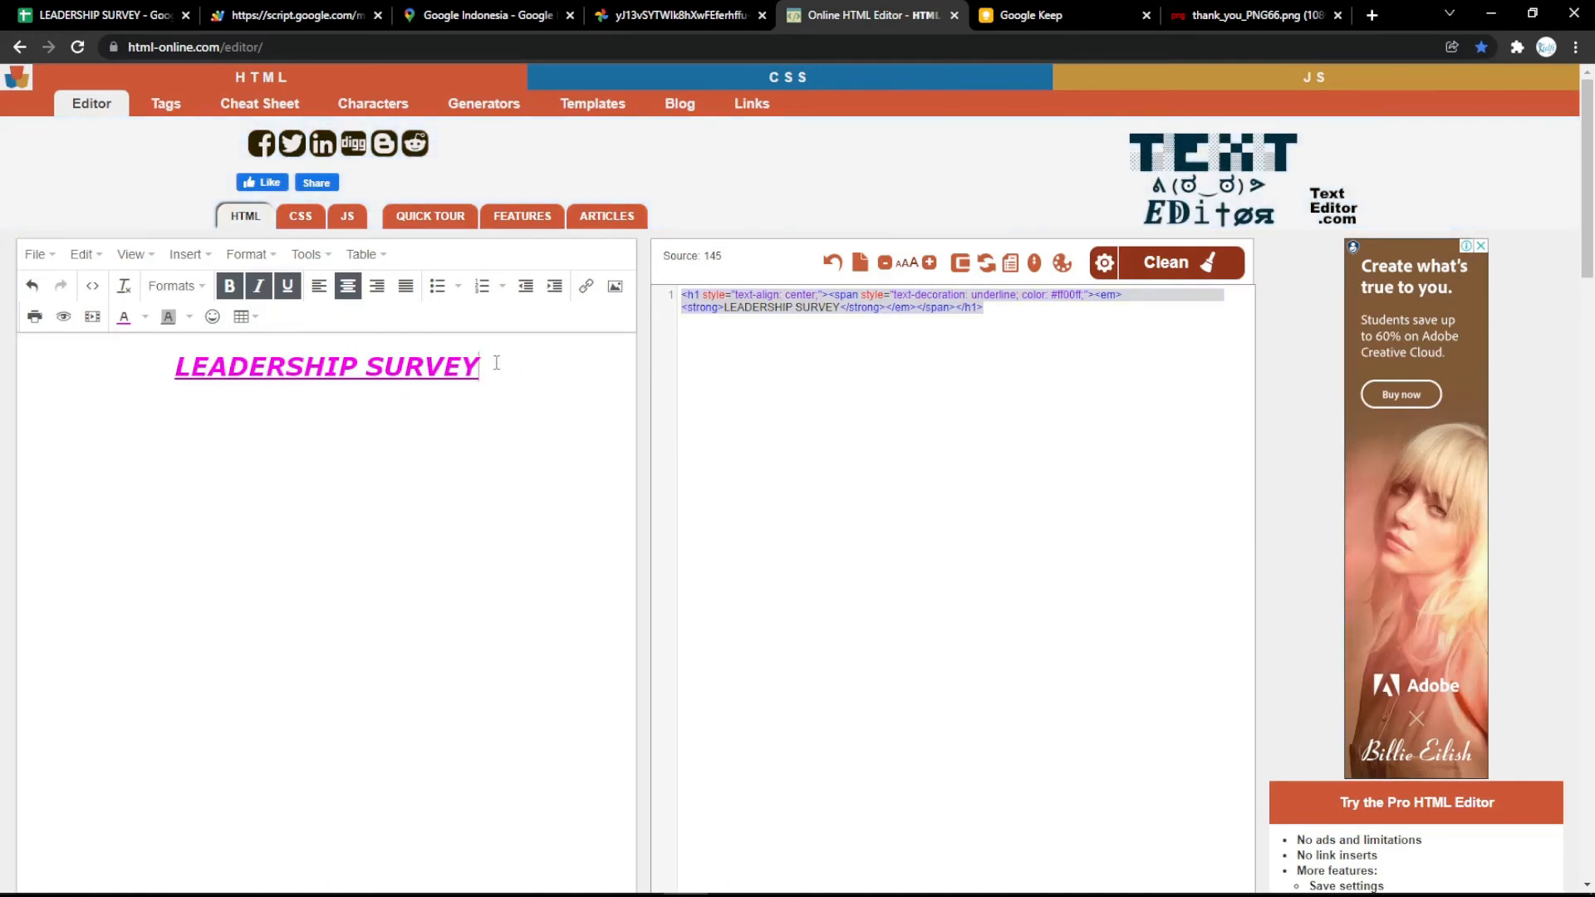
key(ctrl+a)
key(Delete)
key(ctrl+v)
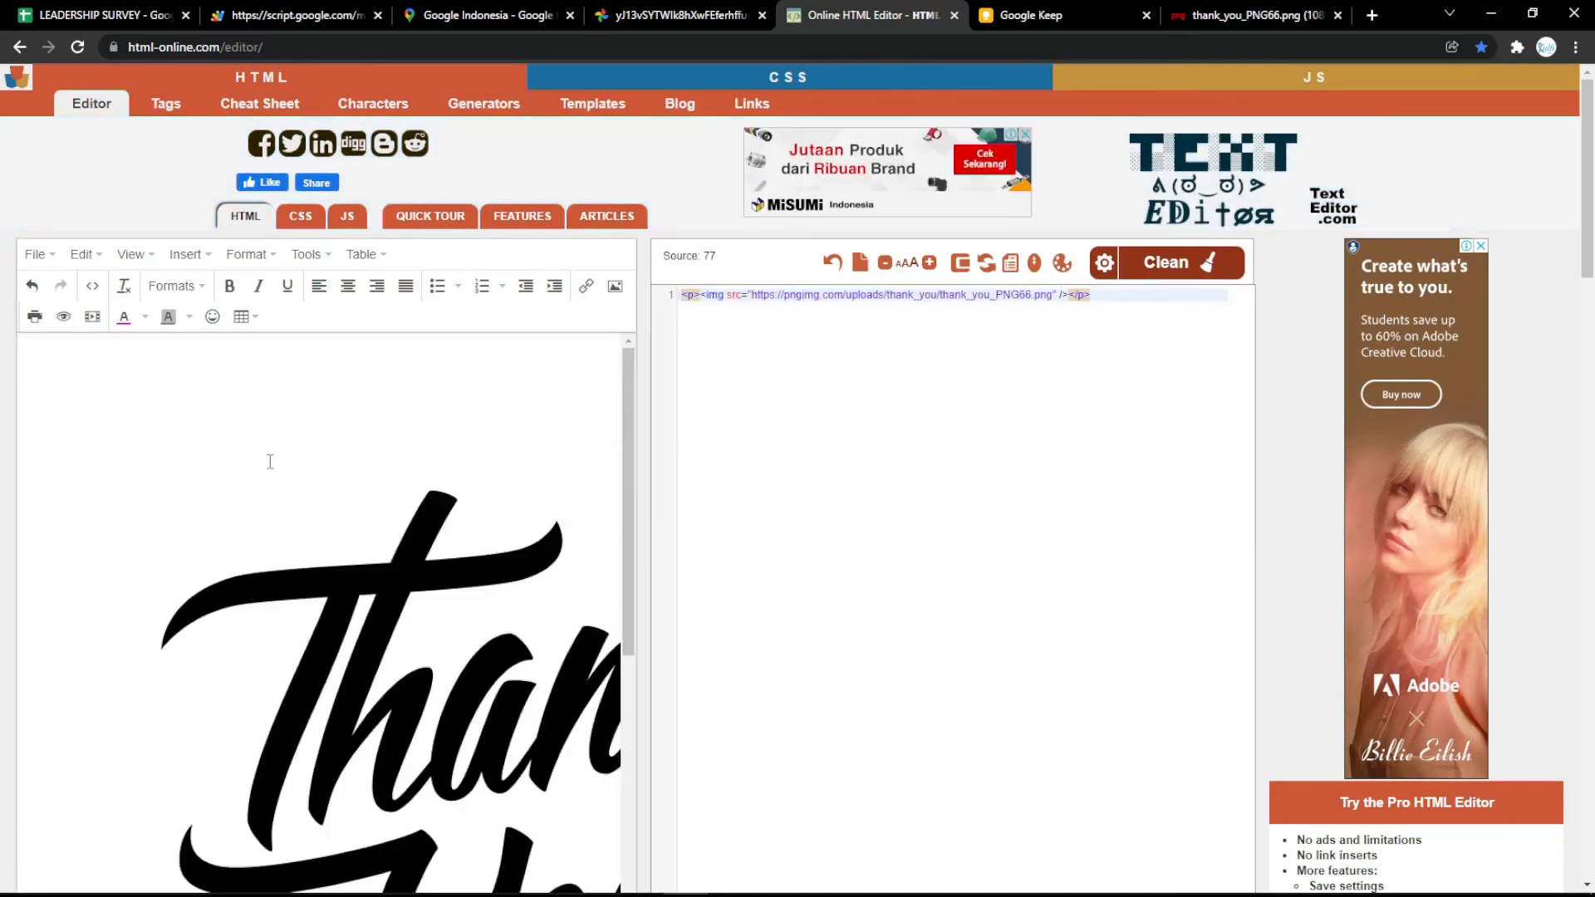
- Shrink the thank-you image and set its width and height to 500 in the HTML source
click(270, 462)
drag(25, 345, 462, 754)
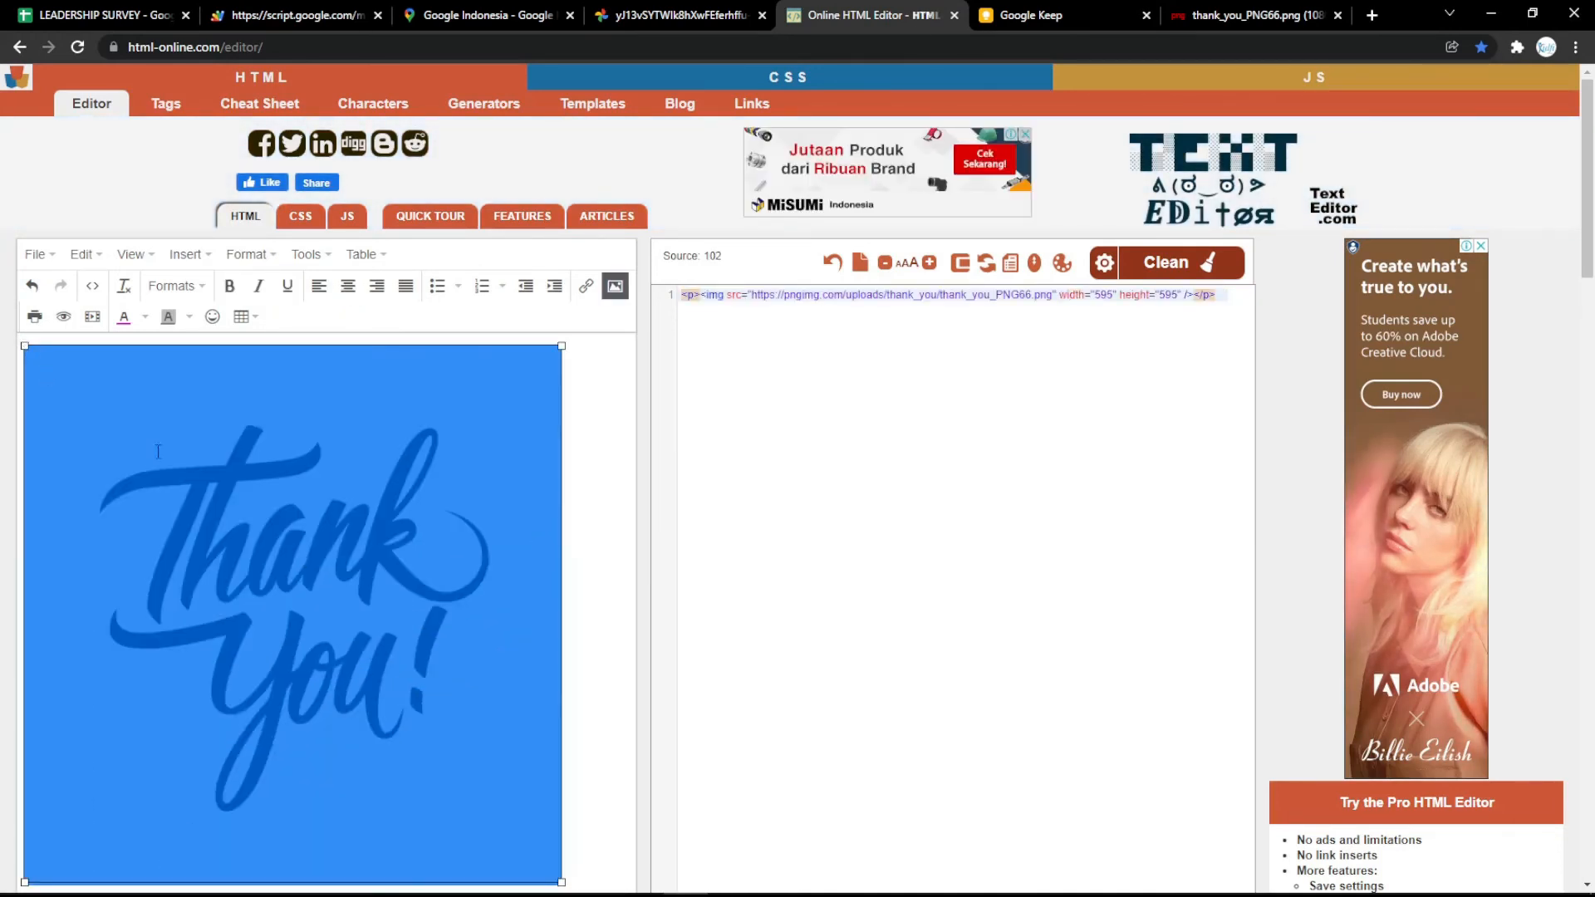
drag(25, 345, 134, 454)
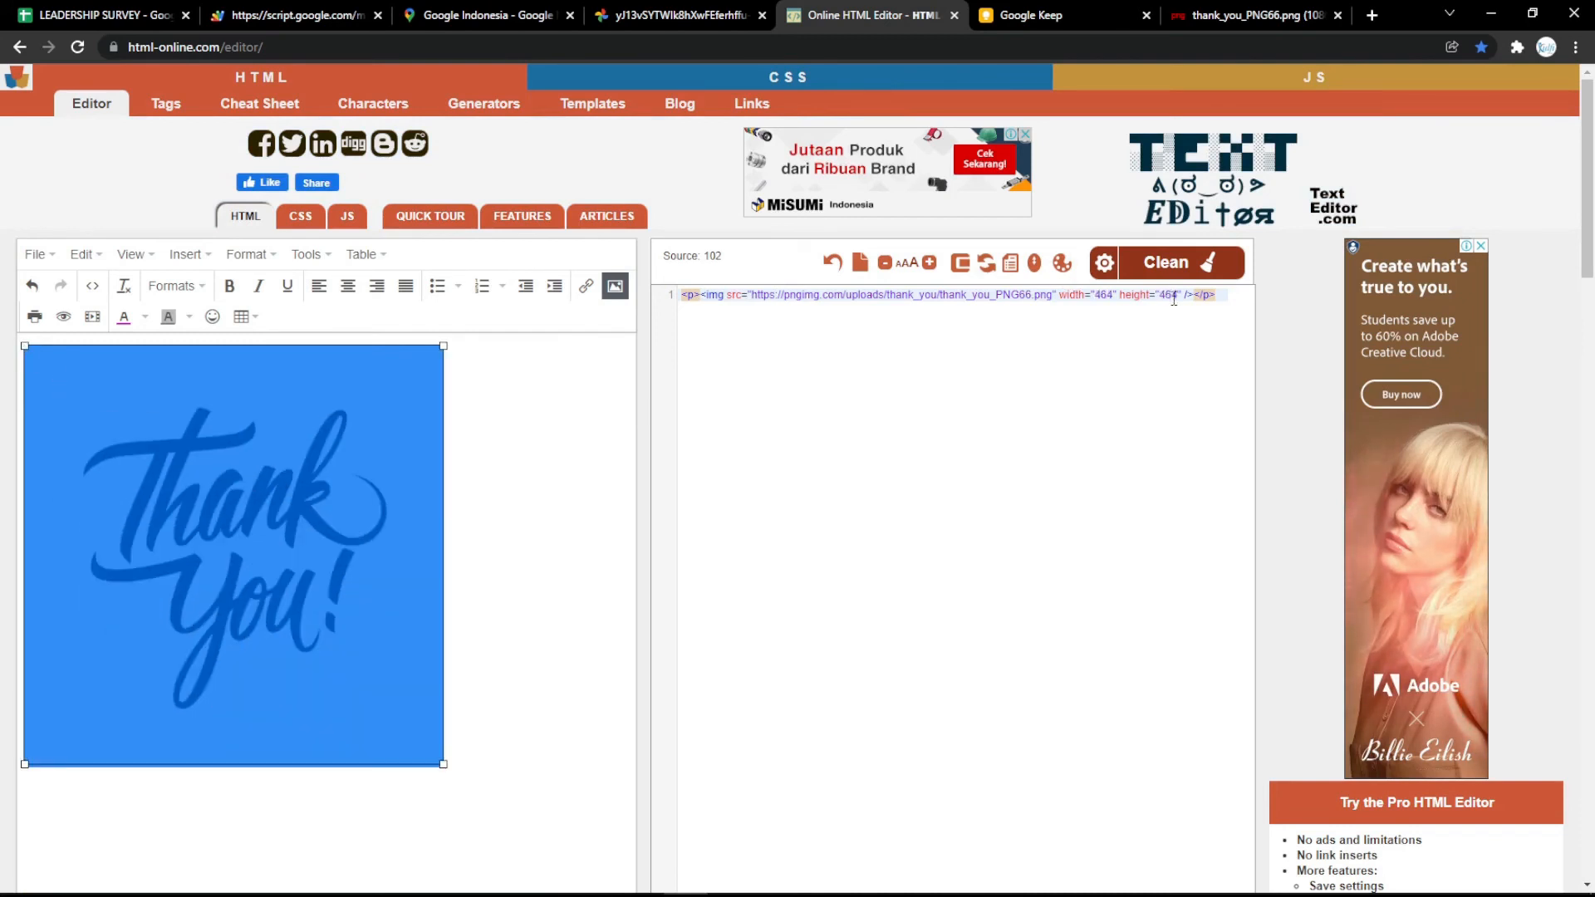
double_click(1104, 295)
text(500)
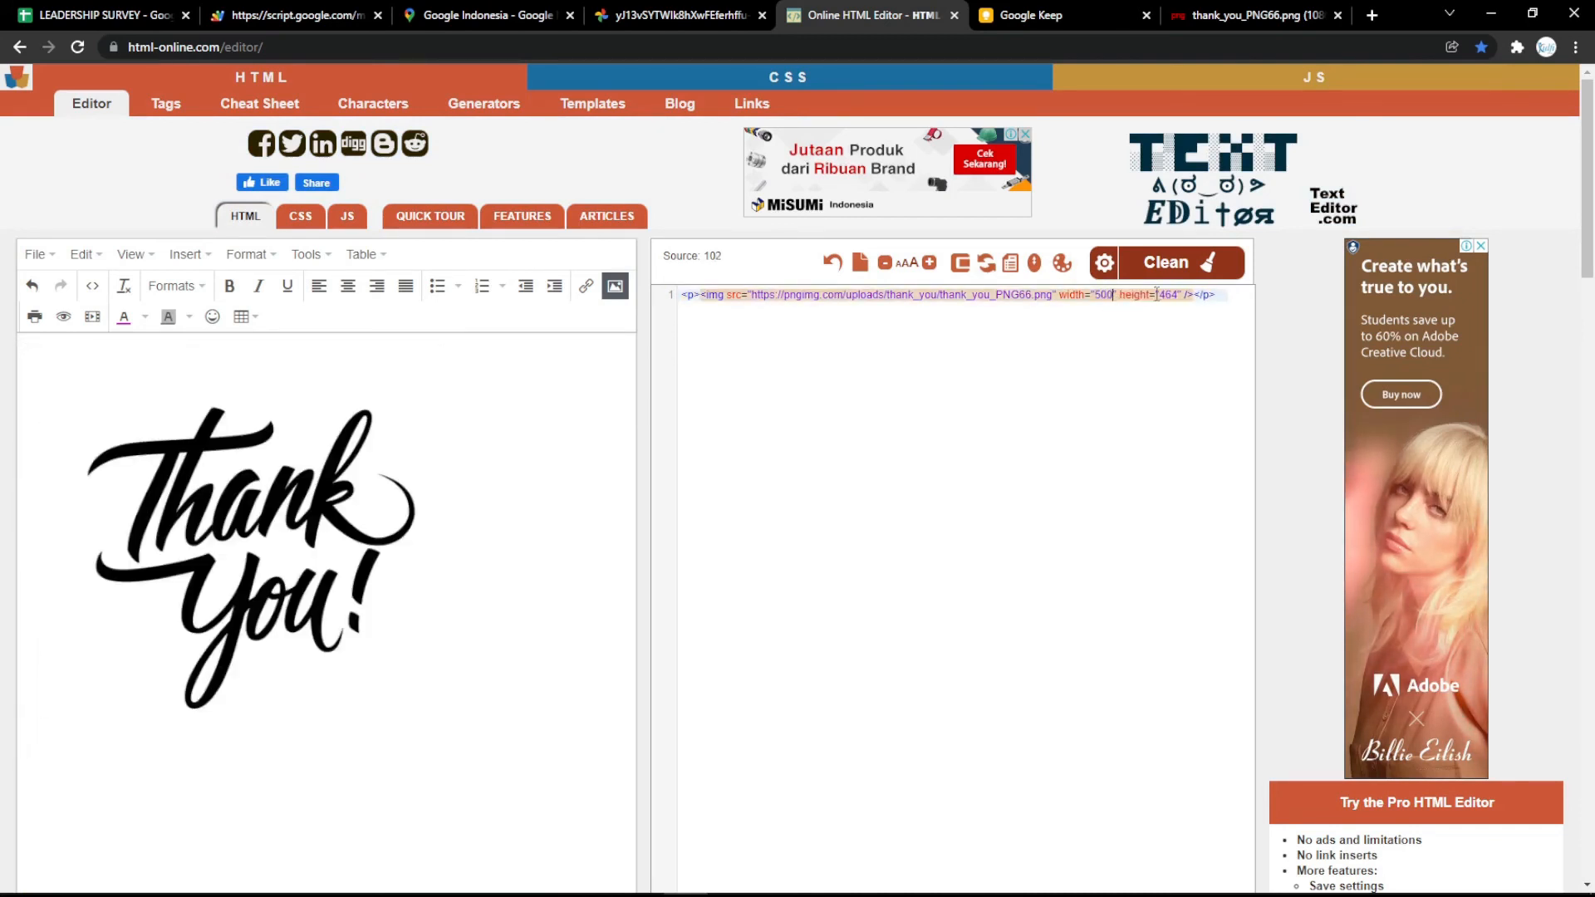
double_click(1167, 295)
text(500)
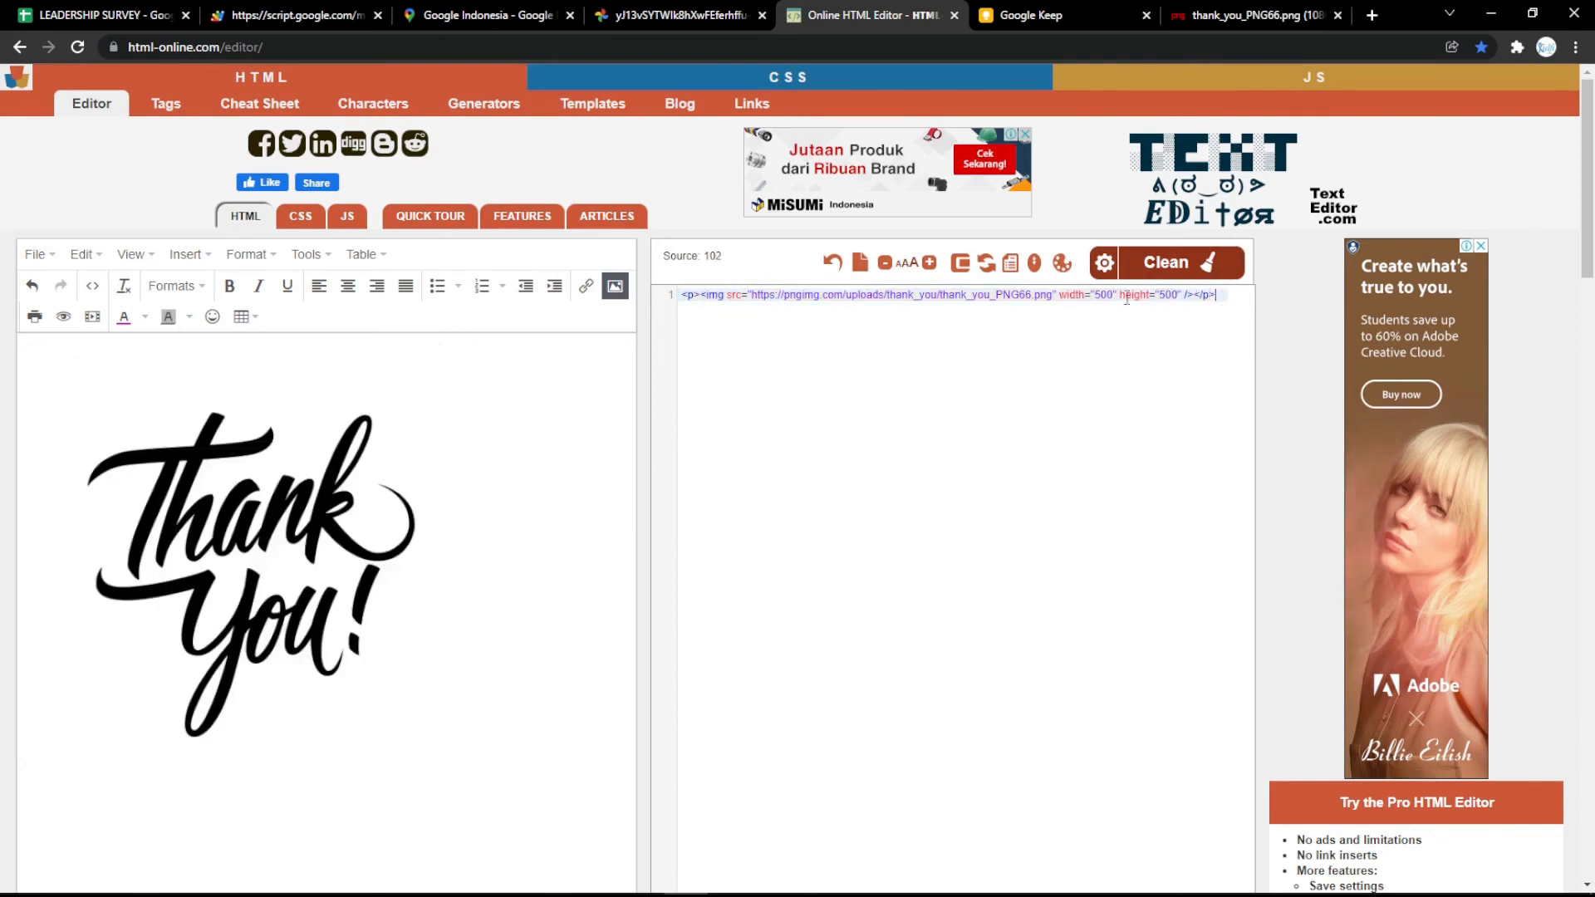
- Replace the image code in the Success screen Text setting with the copied 500 by 500 thank-you image code and reload the web form
drag(532, 339, 635, 256)
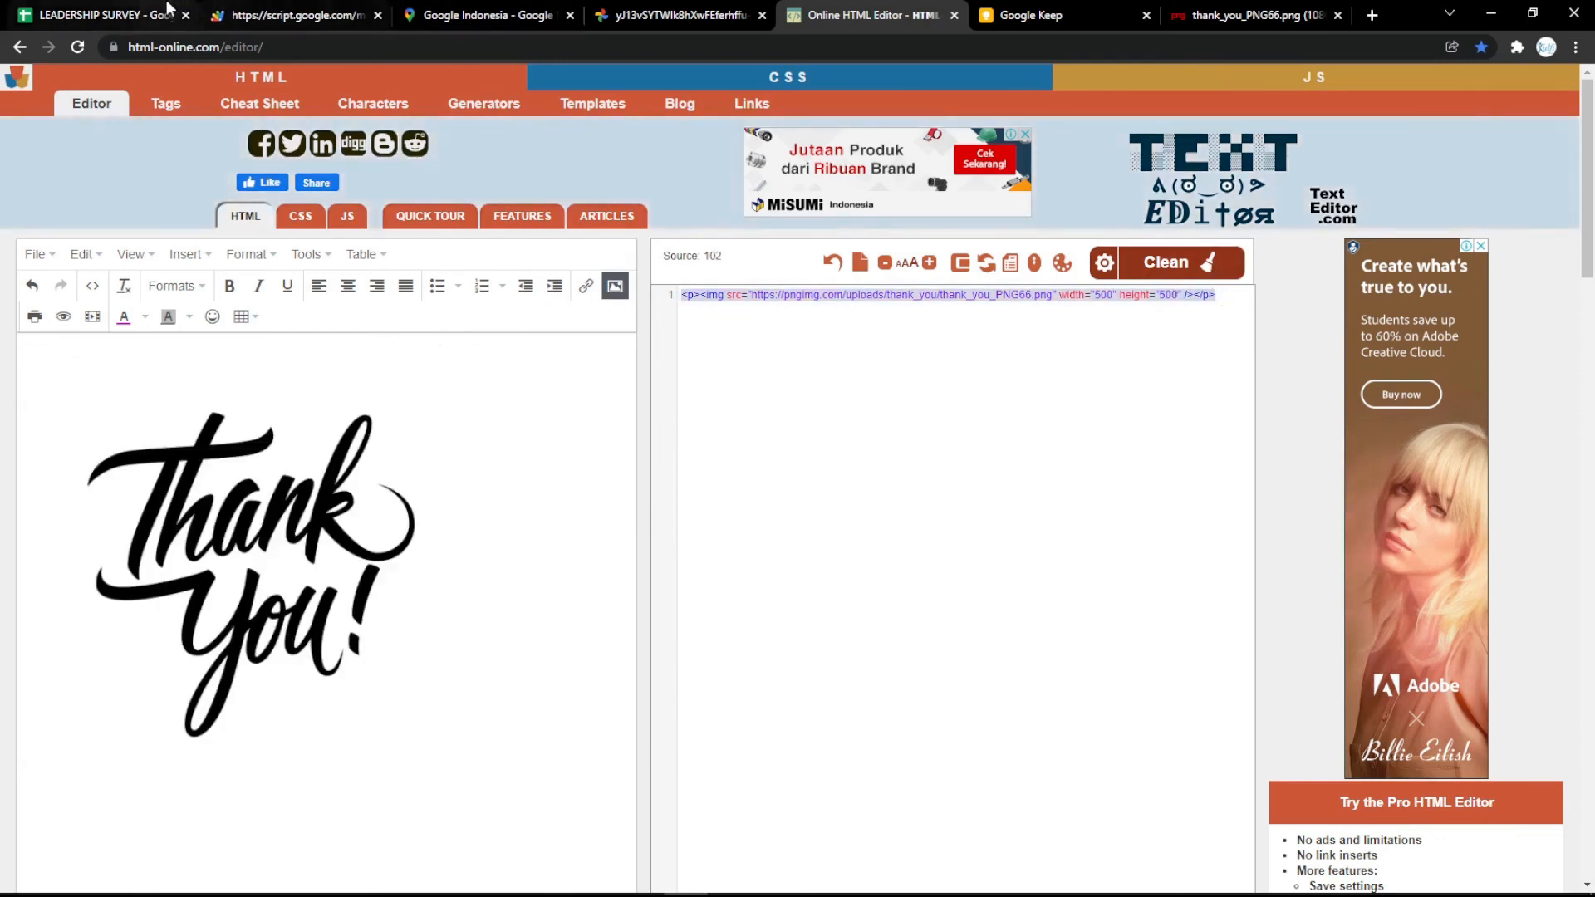
click(163, 10)
double_click(419, 335)
drag(213, 311, 1098, 309)
text(<p><img src="https://pngimg.com/uploads/thank_you/thank_you_PNG66.png" width="500" height="250" /></p>)
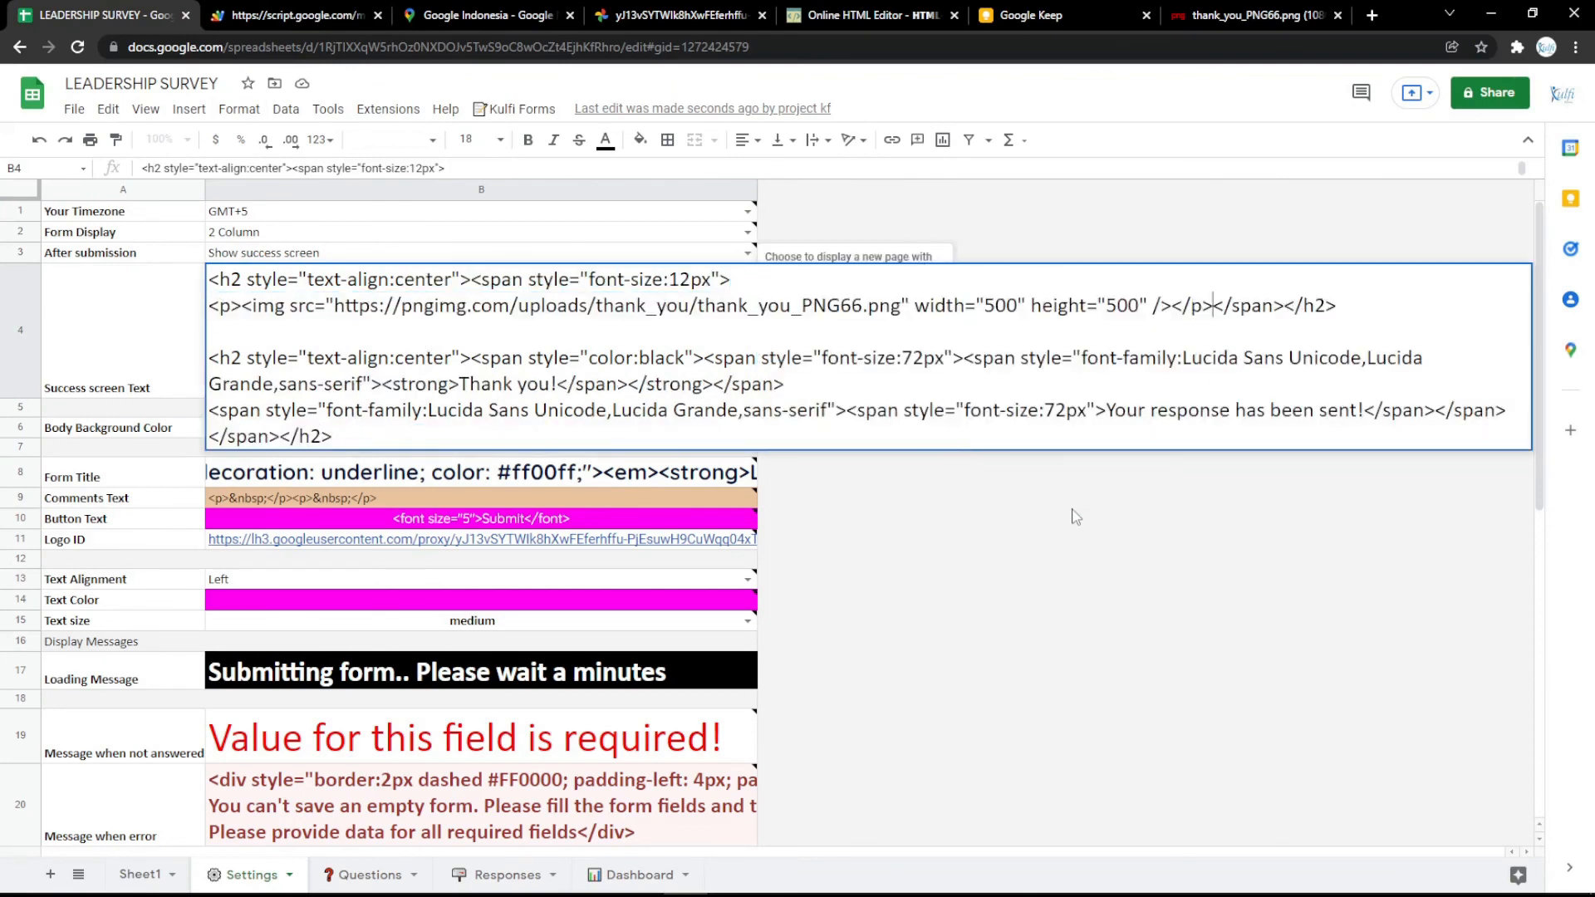
key(Return)
key(ctrl+Tab)
key(F5)
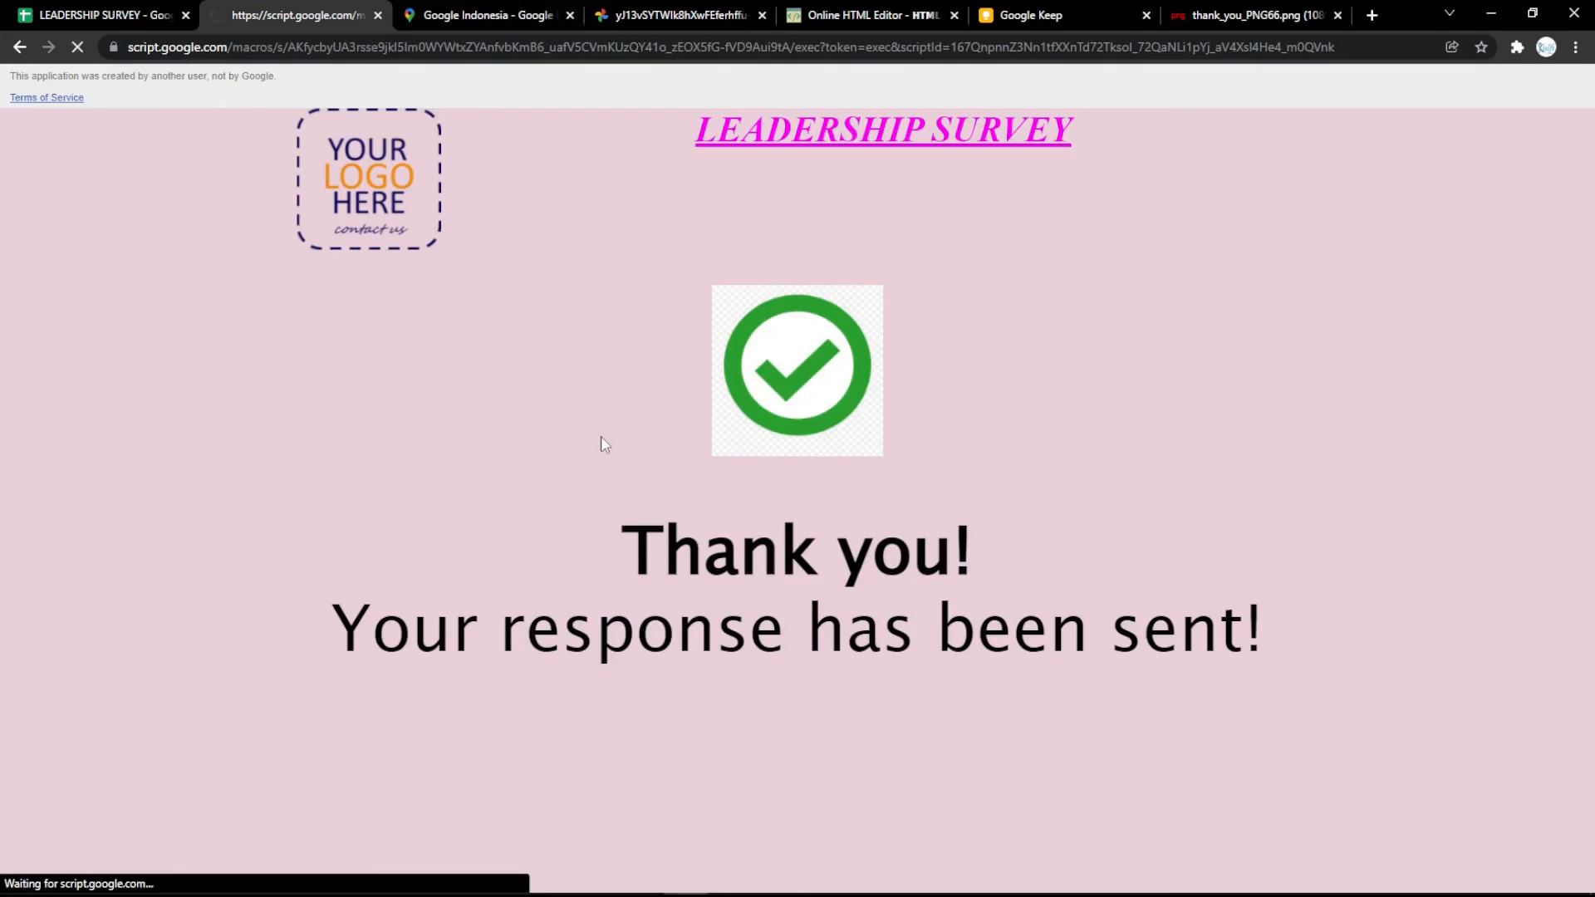